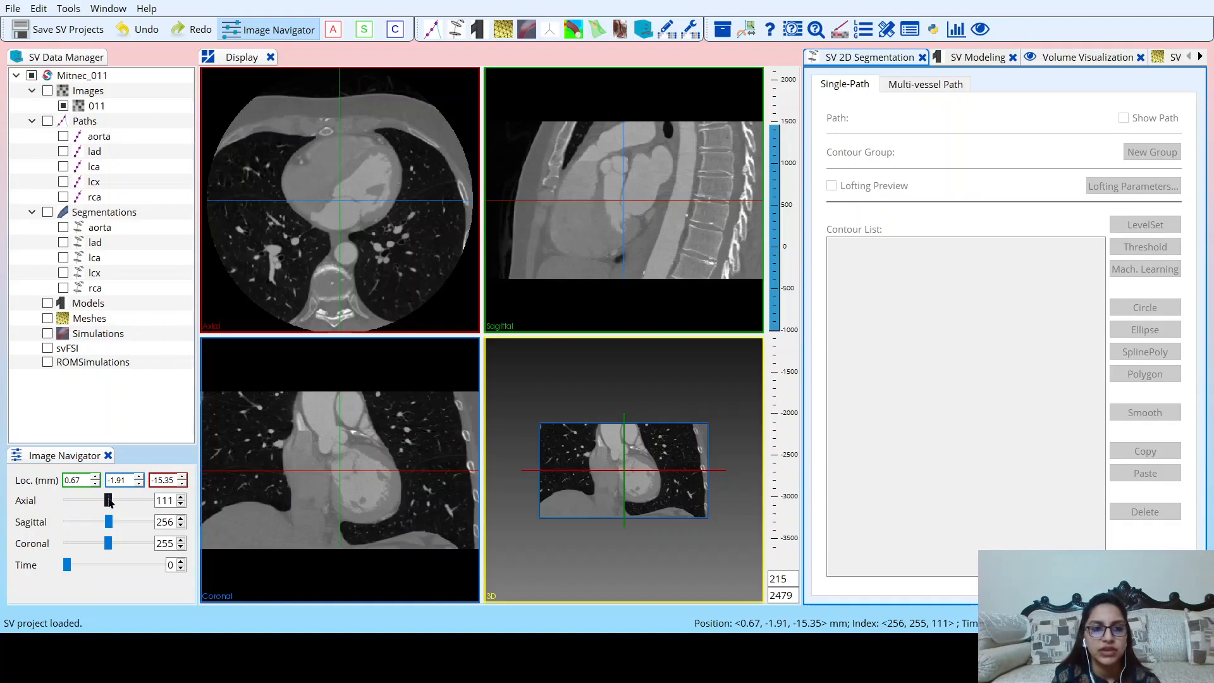
Move the axial slice of the CT volume to 223, the uppermost level through the ascending aorta.
left_click_drag(108, 501, 162, 506)
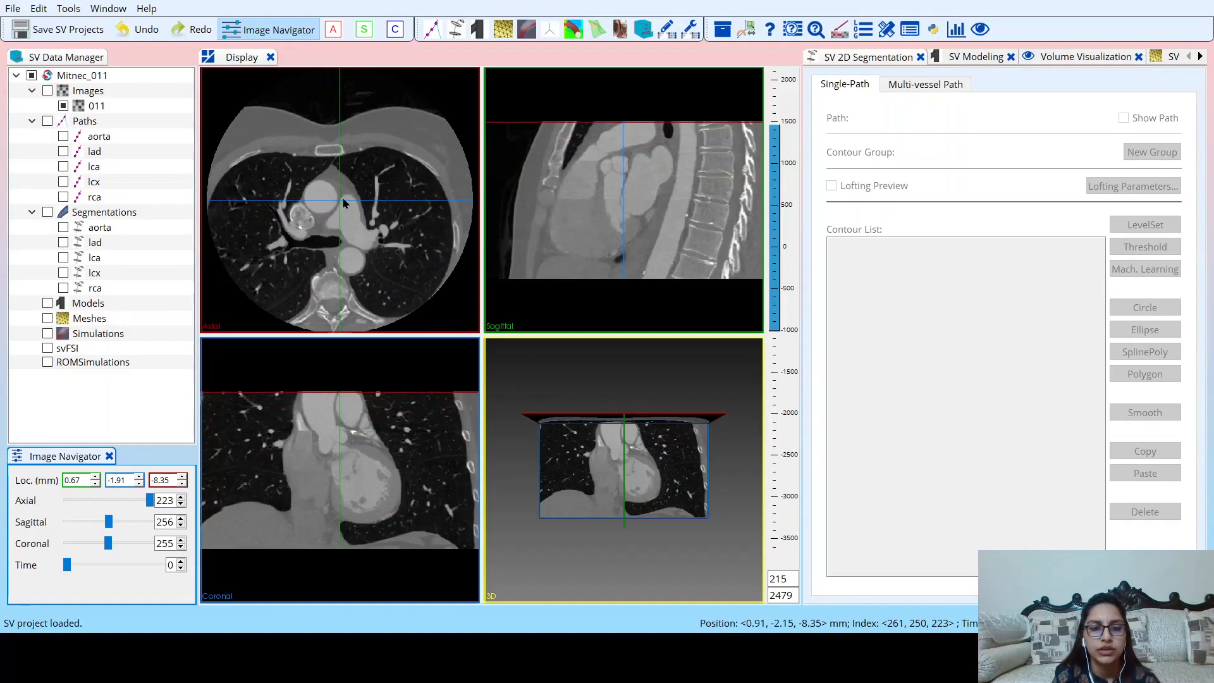
scroll(344, 202, "down", 14)
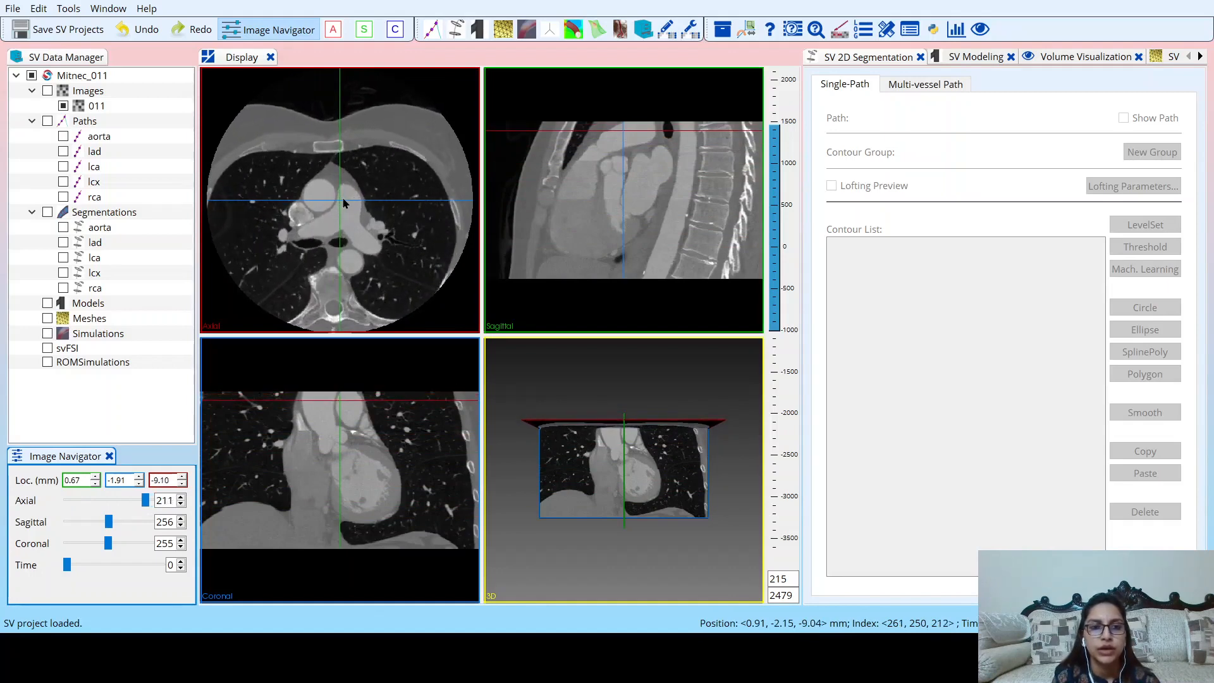
scroll(345, 202, "up", 12)
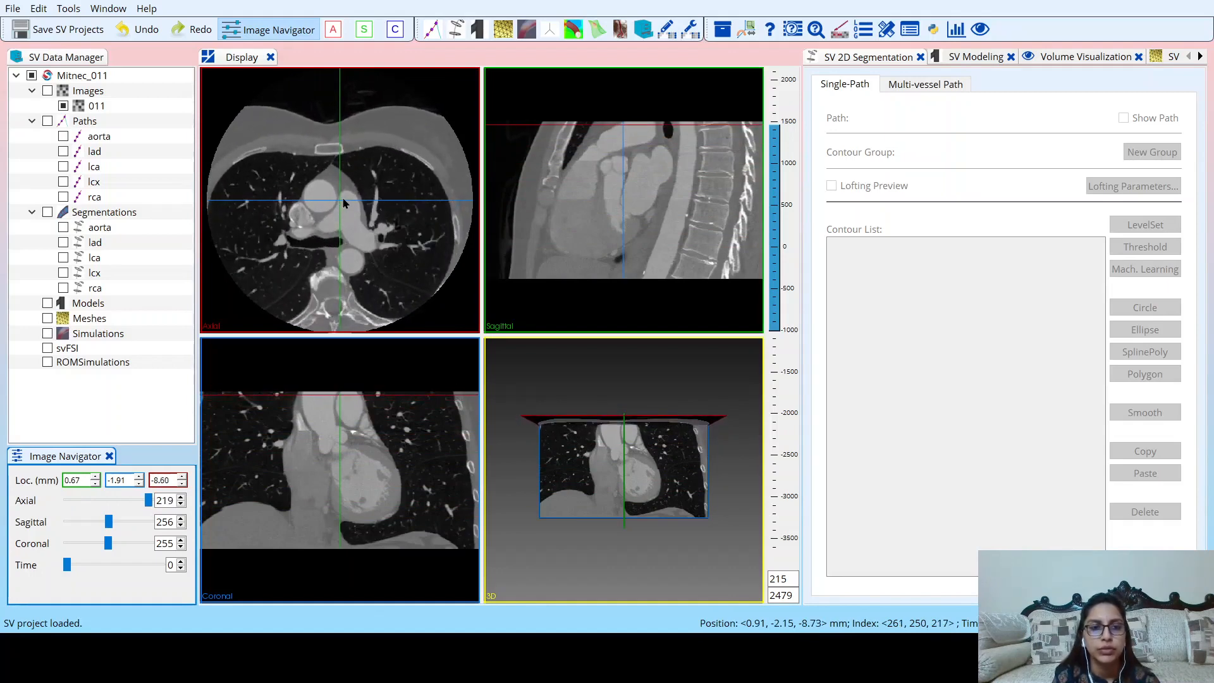
scroll(344, 203, "up", 2)
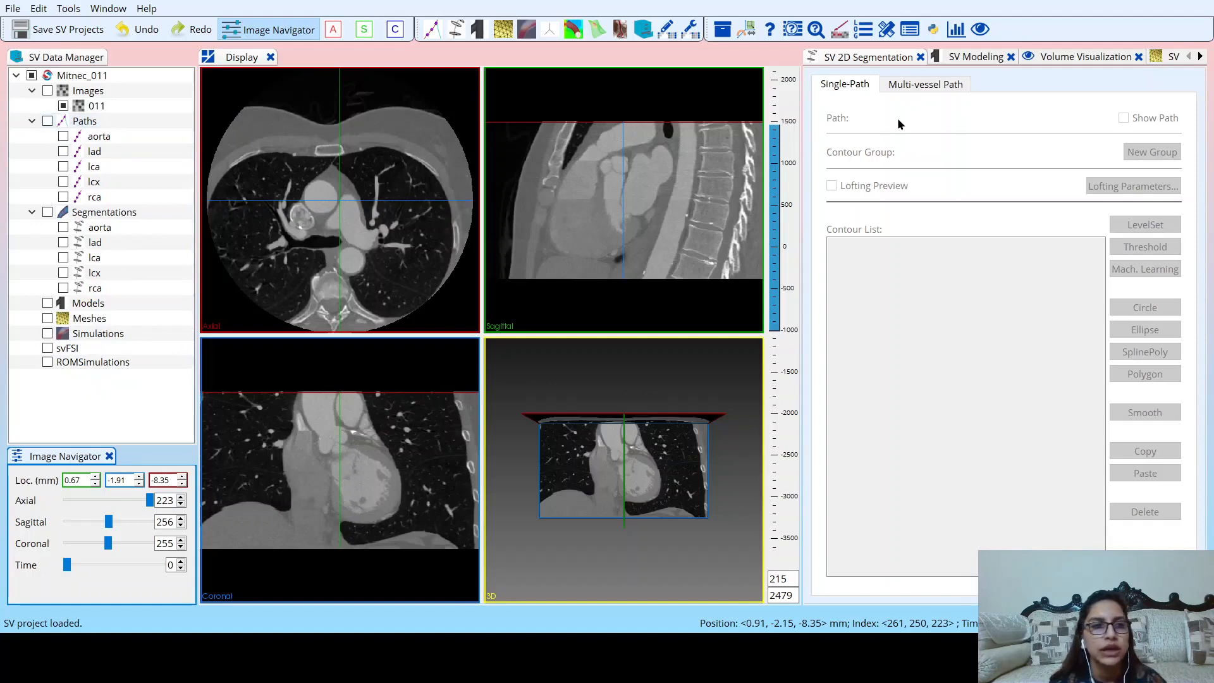
Orbit the 3D view to show the three slice planes and place the crosshair in the ascending aorta on axial slice 223.
left_click(1056, 57)
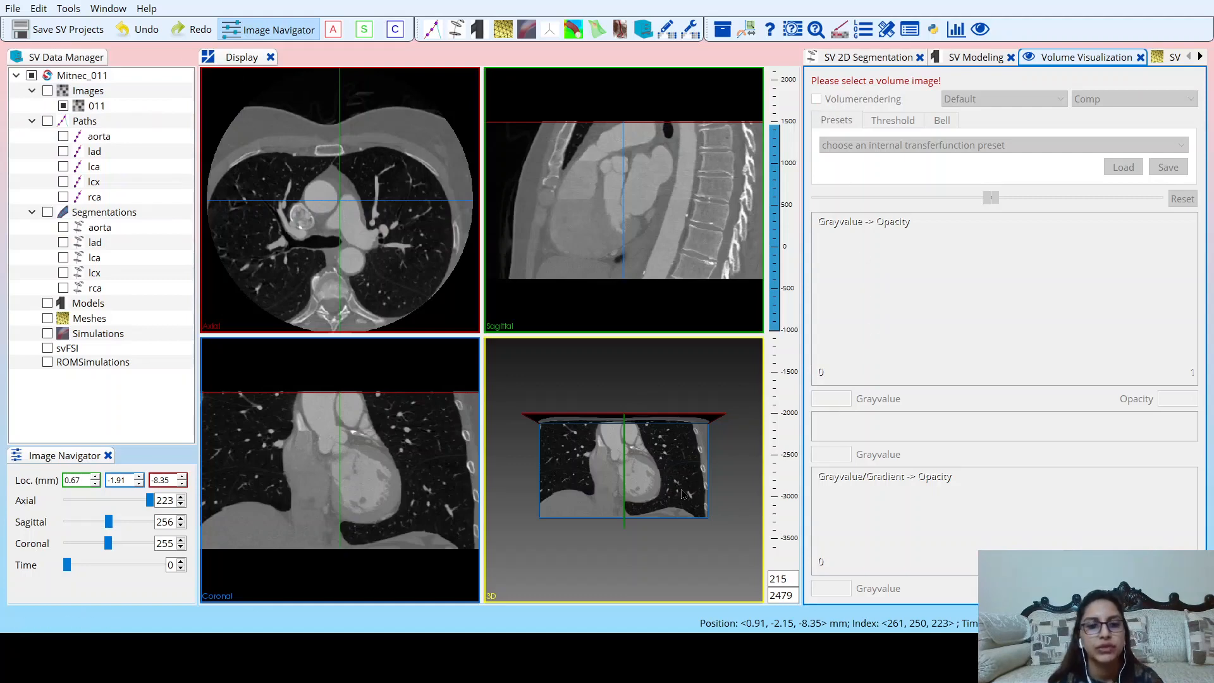
left_click_drag(683, 493, 507, 508)
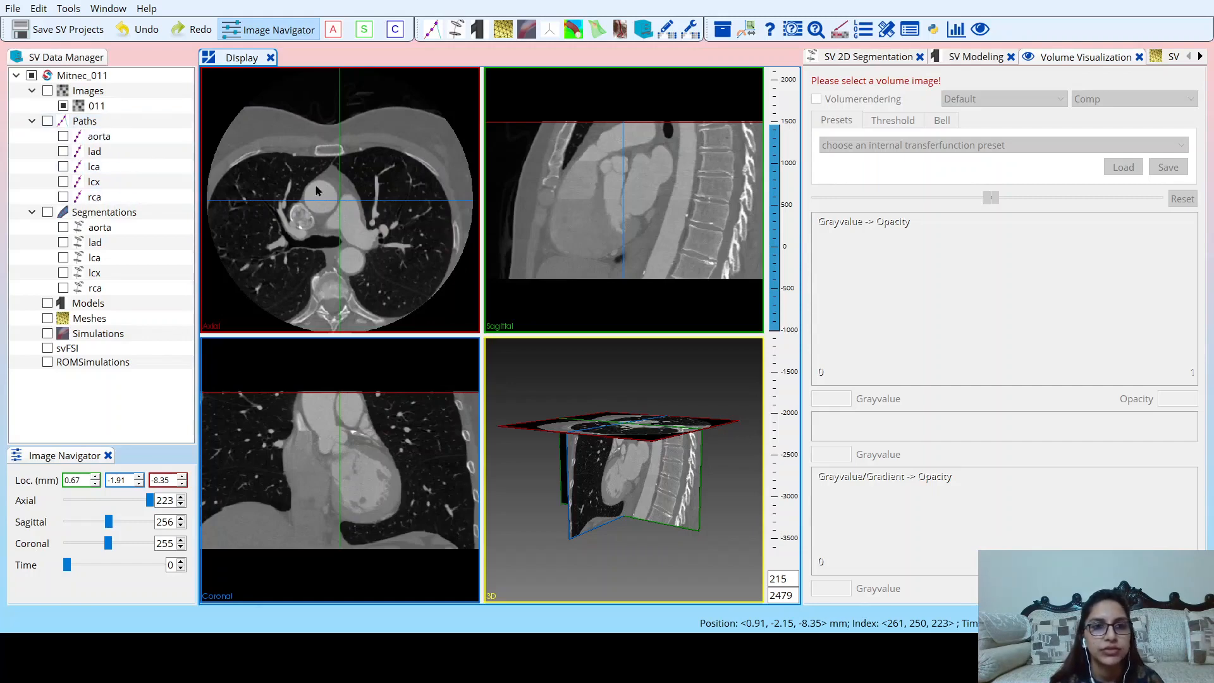
left_click(150, 499)
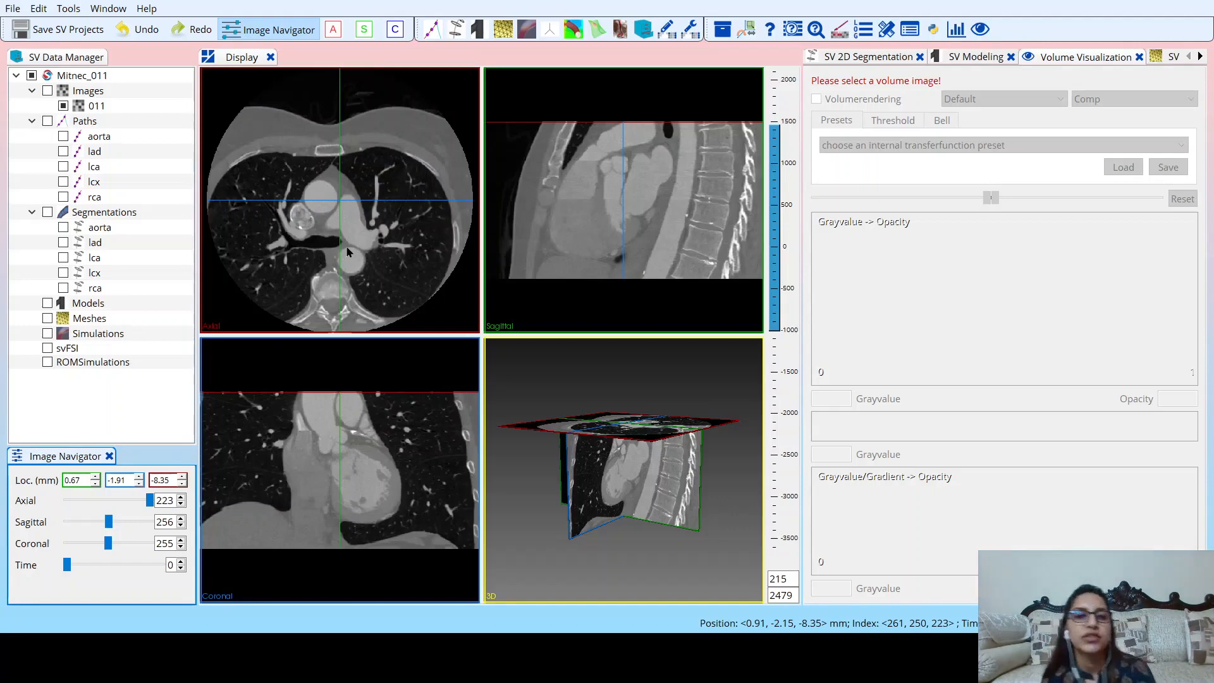
left_click(319, 197)
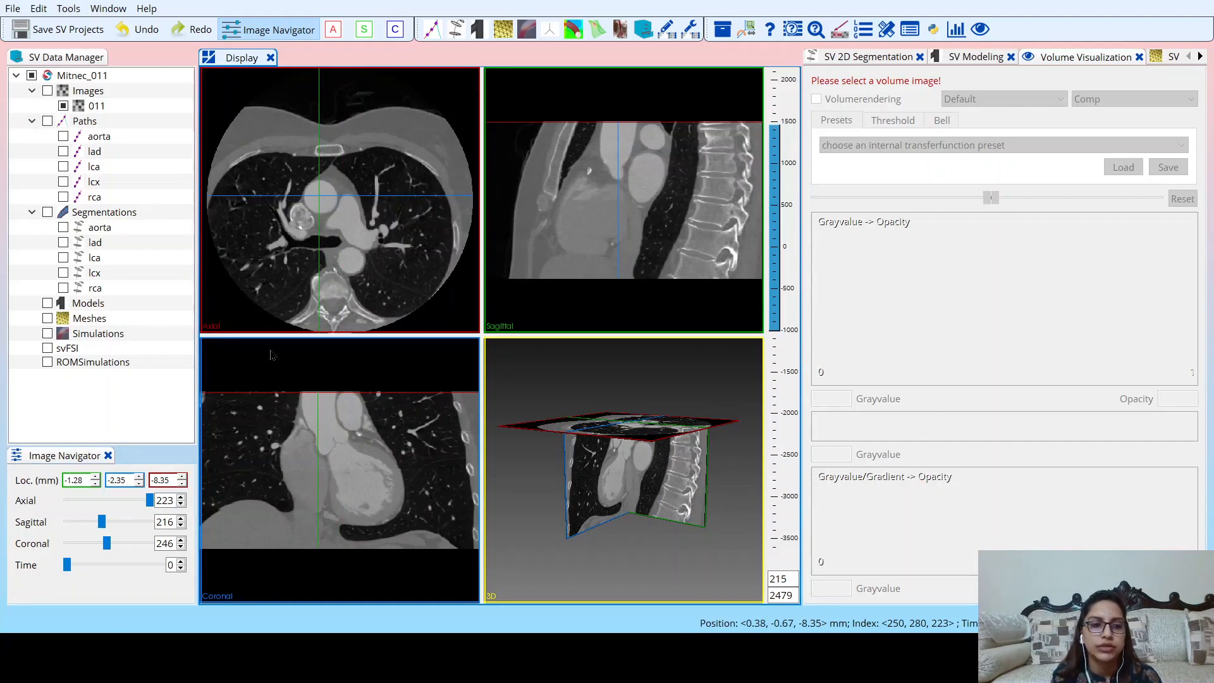
left_click(151, 502)
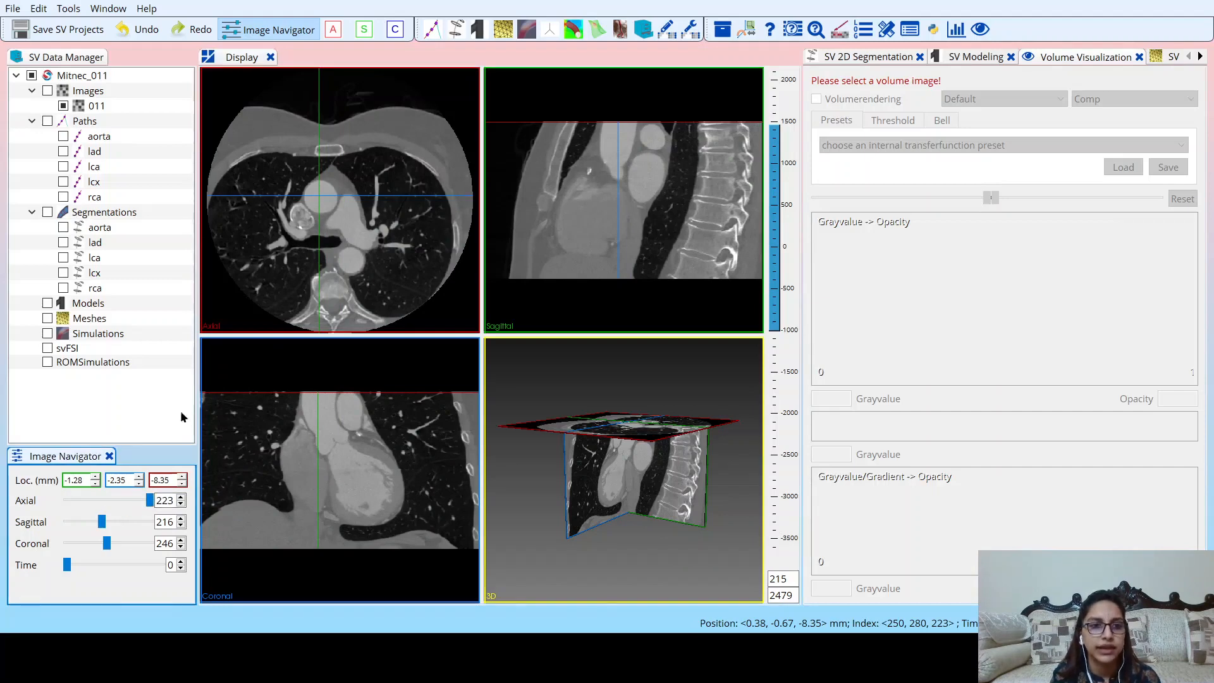
Enlarge the axial view so that it fills the whole display area.
double_click(454, 82)
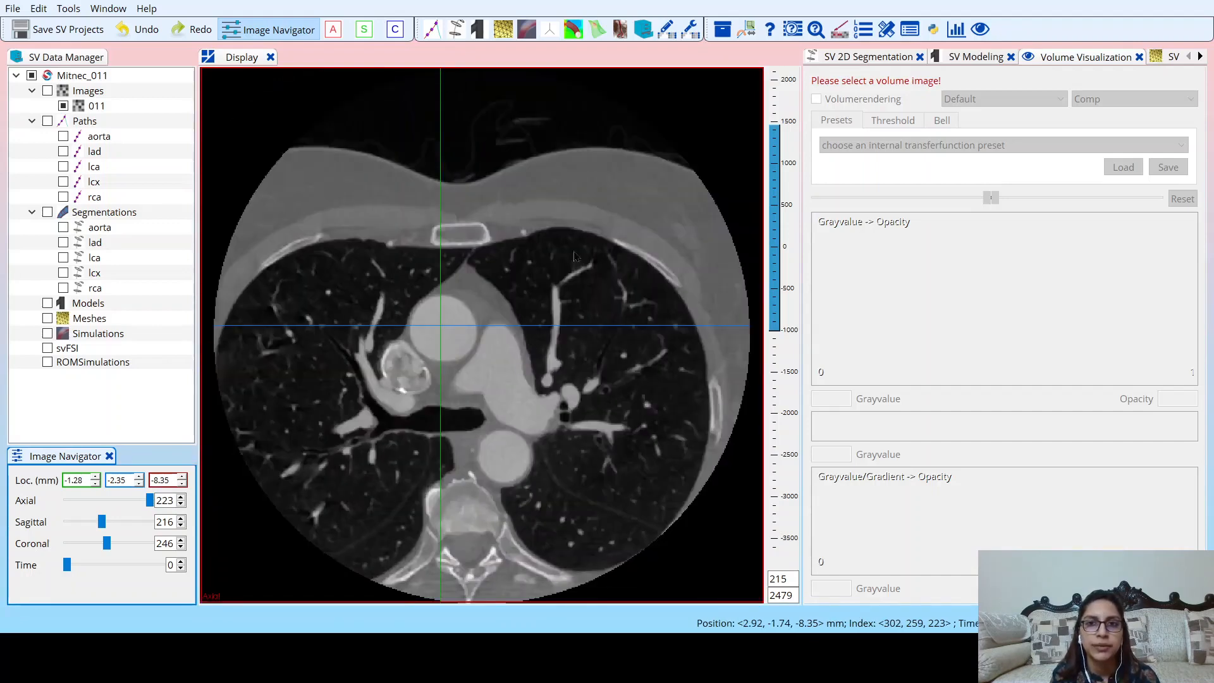
left_click(737, 82)
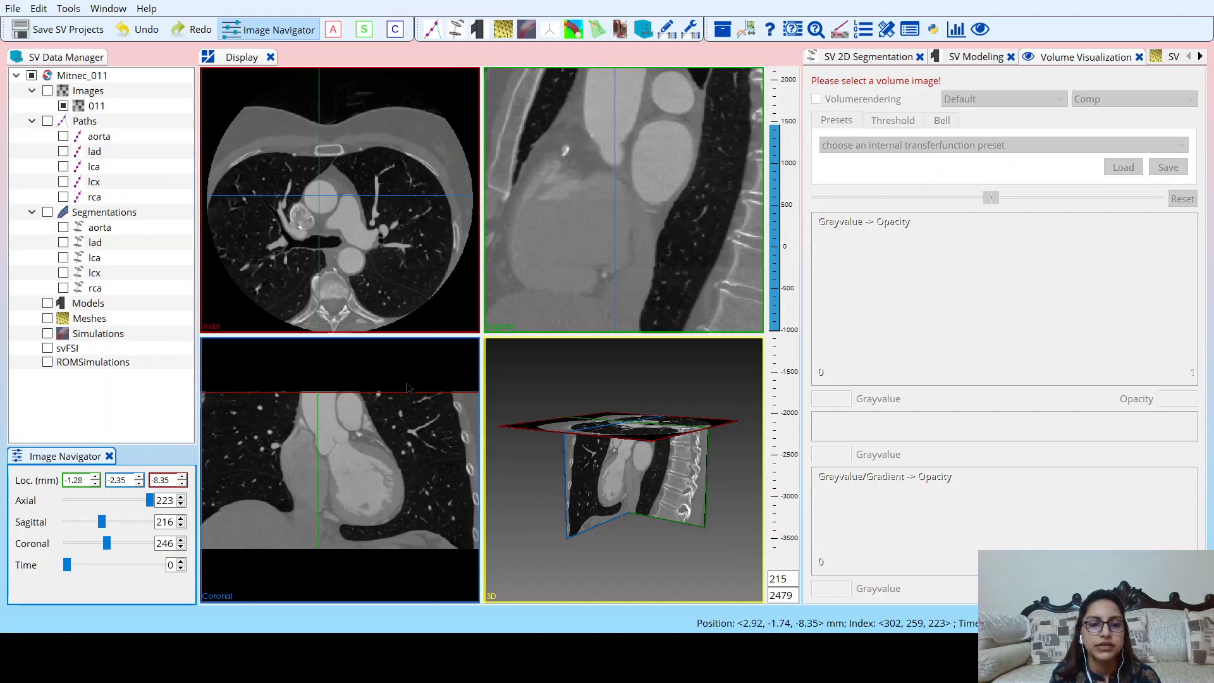
double_click(455, 84)
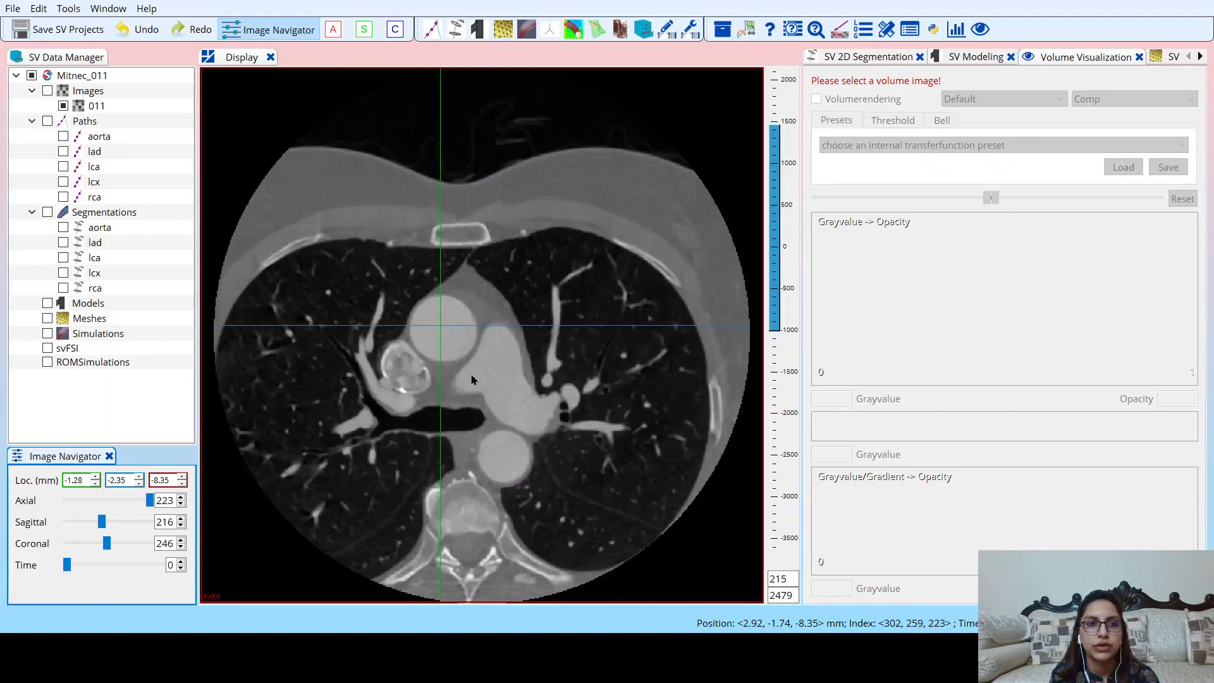
Create a new path named aorta1 and open it for path planning.
left_click(140, 129)
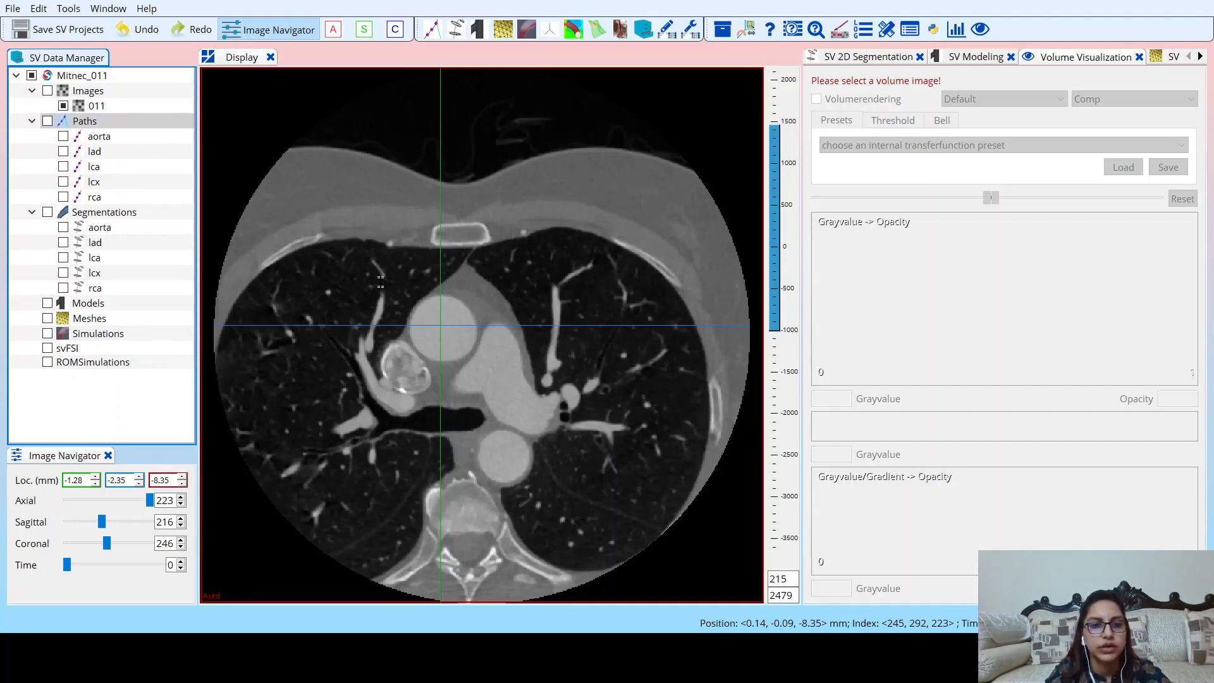
left_click(394, 356)
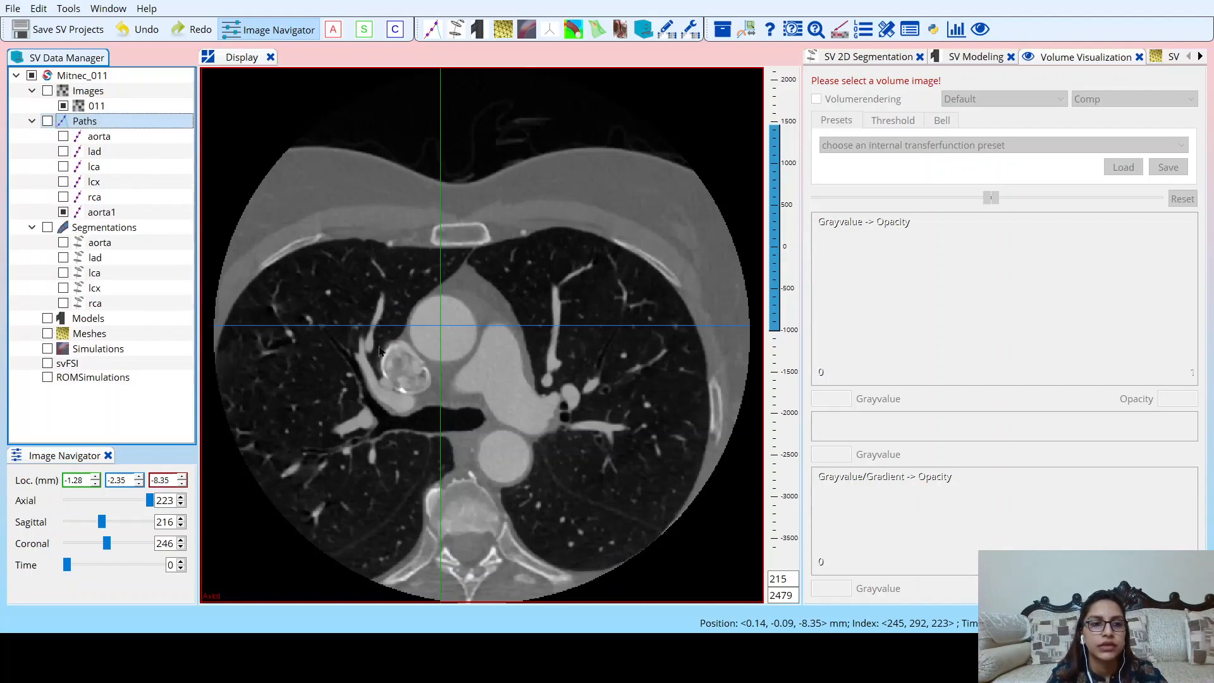
double_click(160, 215)
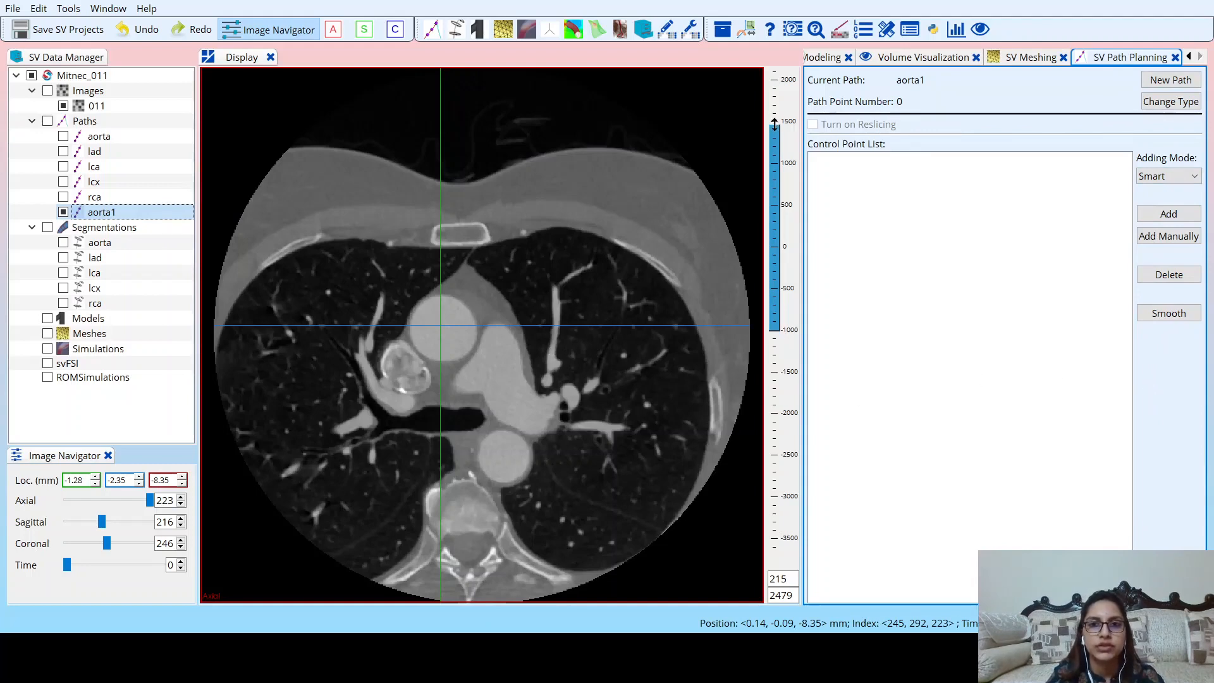
Narrow the image's grey-level window to 1250 at level 215 to increase vessel contrast.
left_click(776, 147)
left_click_drag(776, 145, 779, 177)
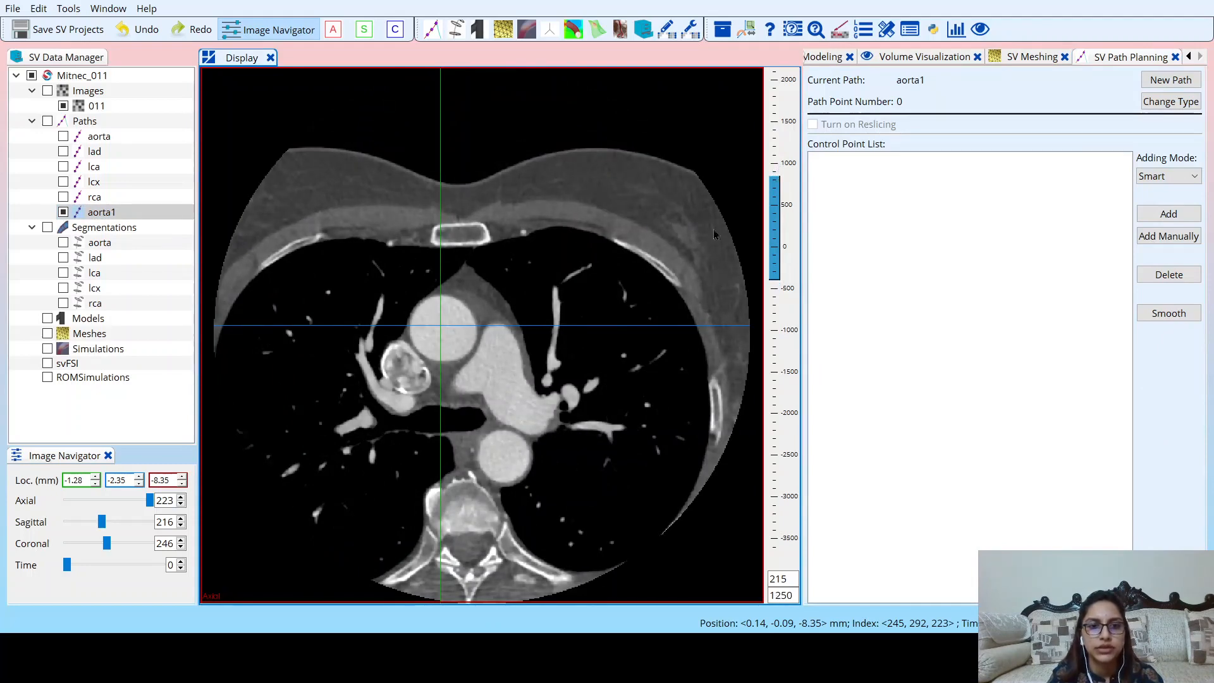
Add the first aorta1 control point at the ascending aorta's centre on axial slice 223, about (-1.14, -2.20, -8.35), and save the project.
left_click(148, 501)
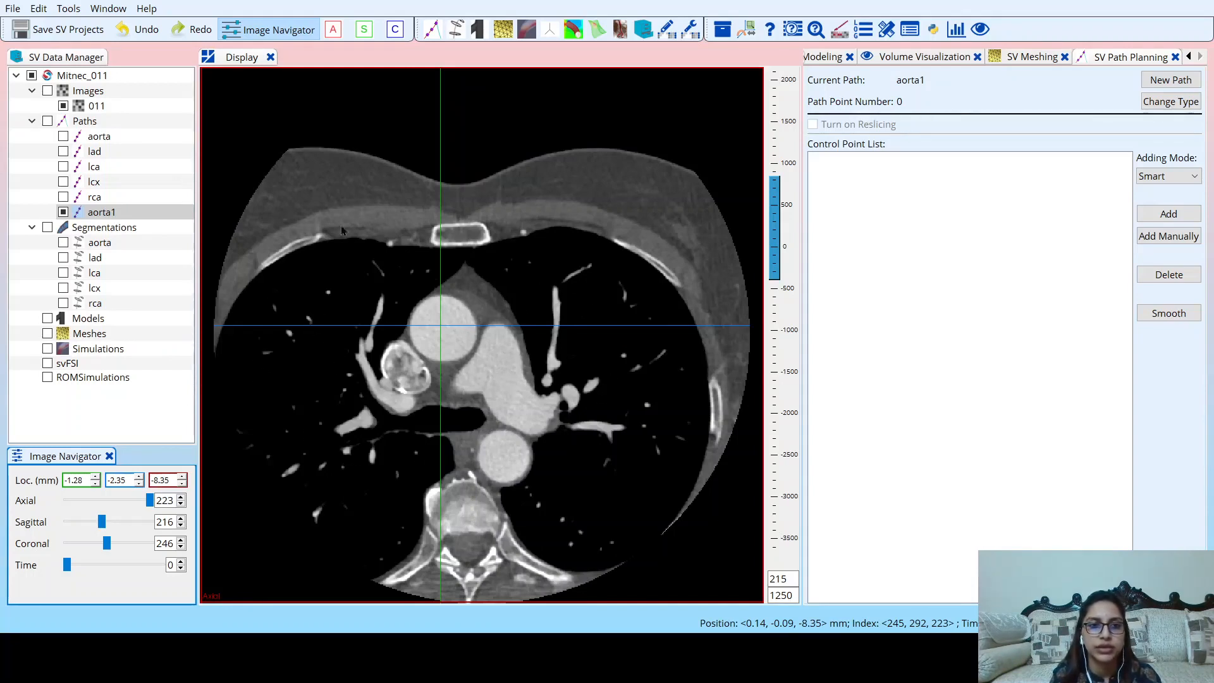
left_click(443, 330)
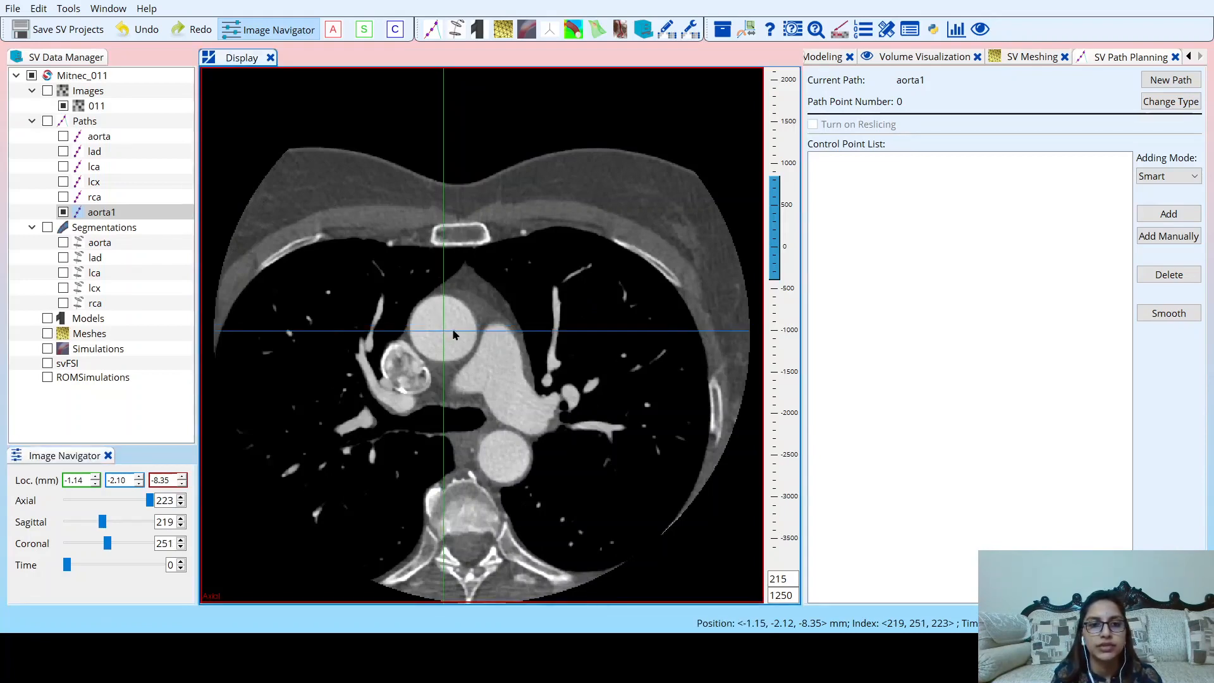
left_click_drag(448, 334, 444, 335)
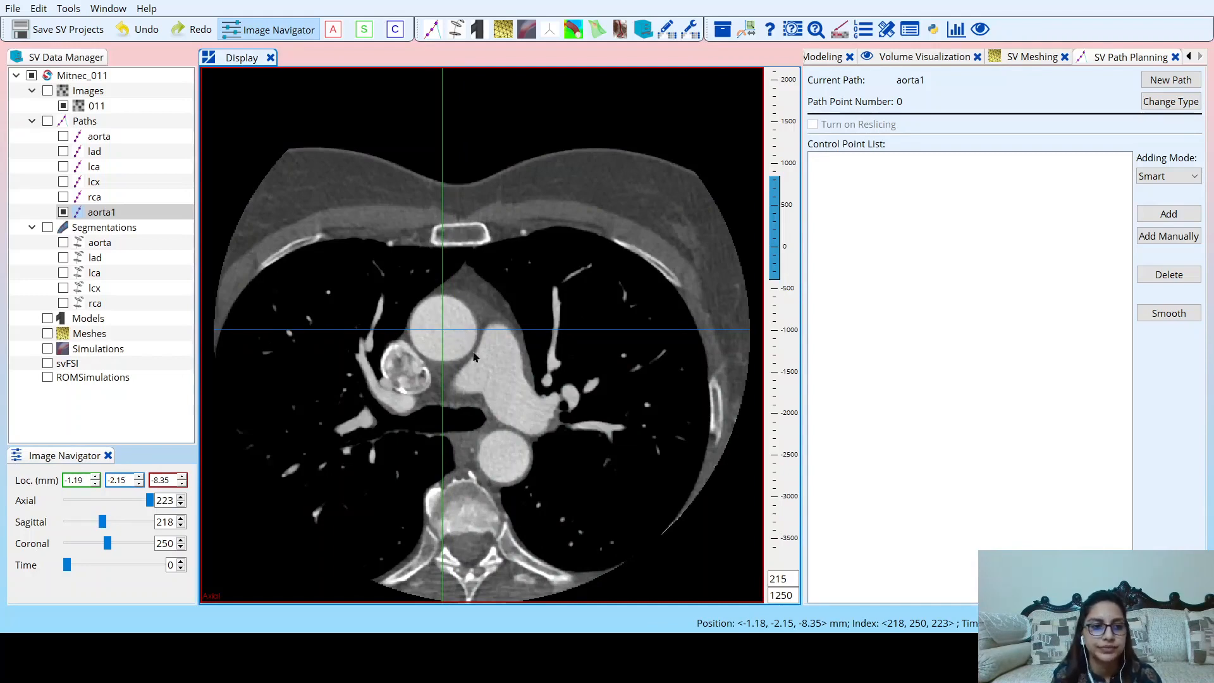
left_click(443, 331)
left_click_drag(444, 331, 442, 328)
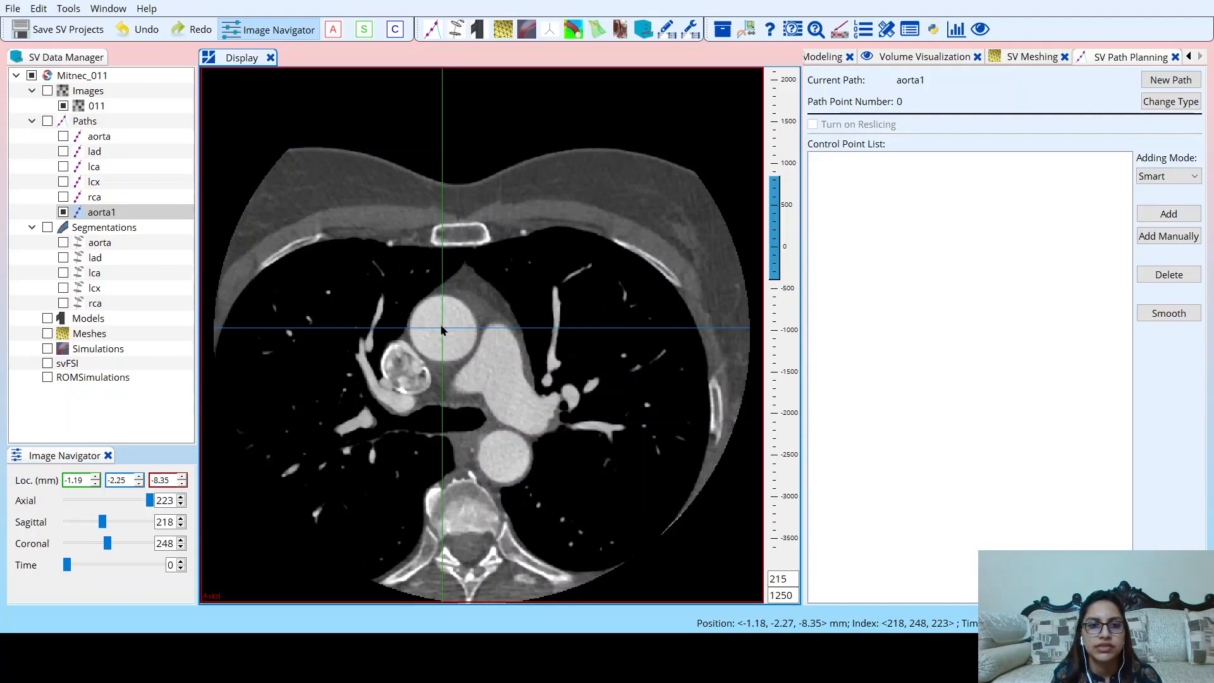
left_click(511, 329)
left_click_drag(482, 336, 444, 336)
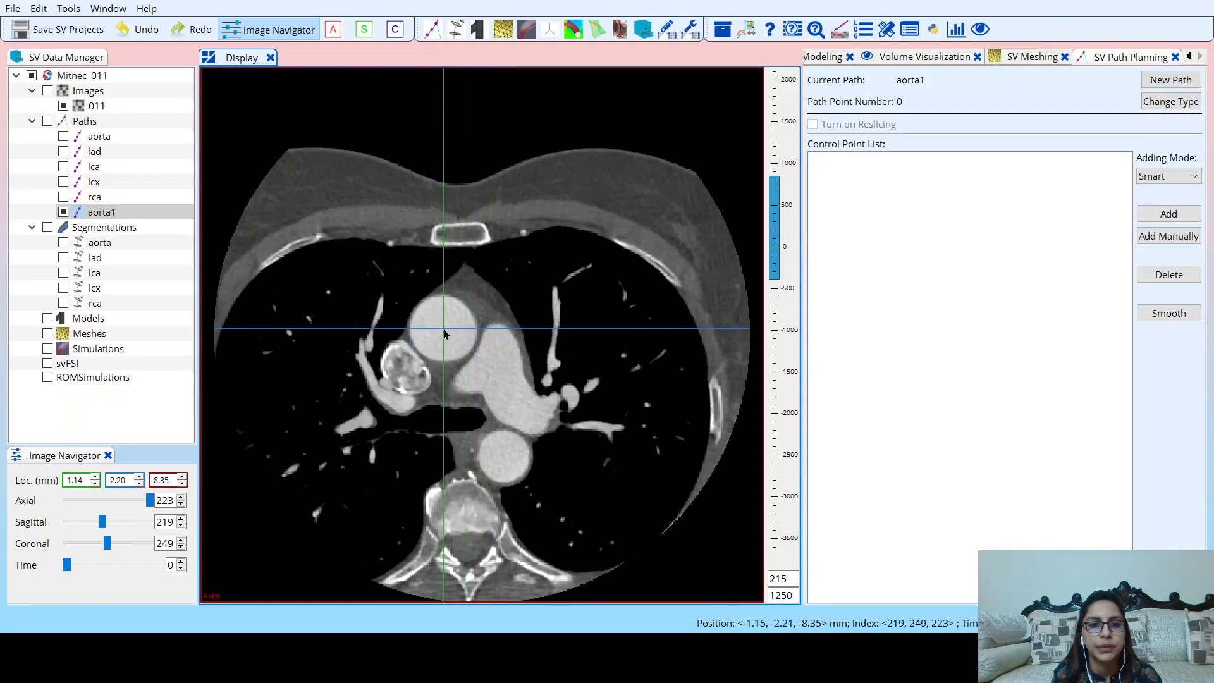
left_click(1161, 215)
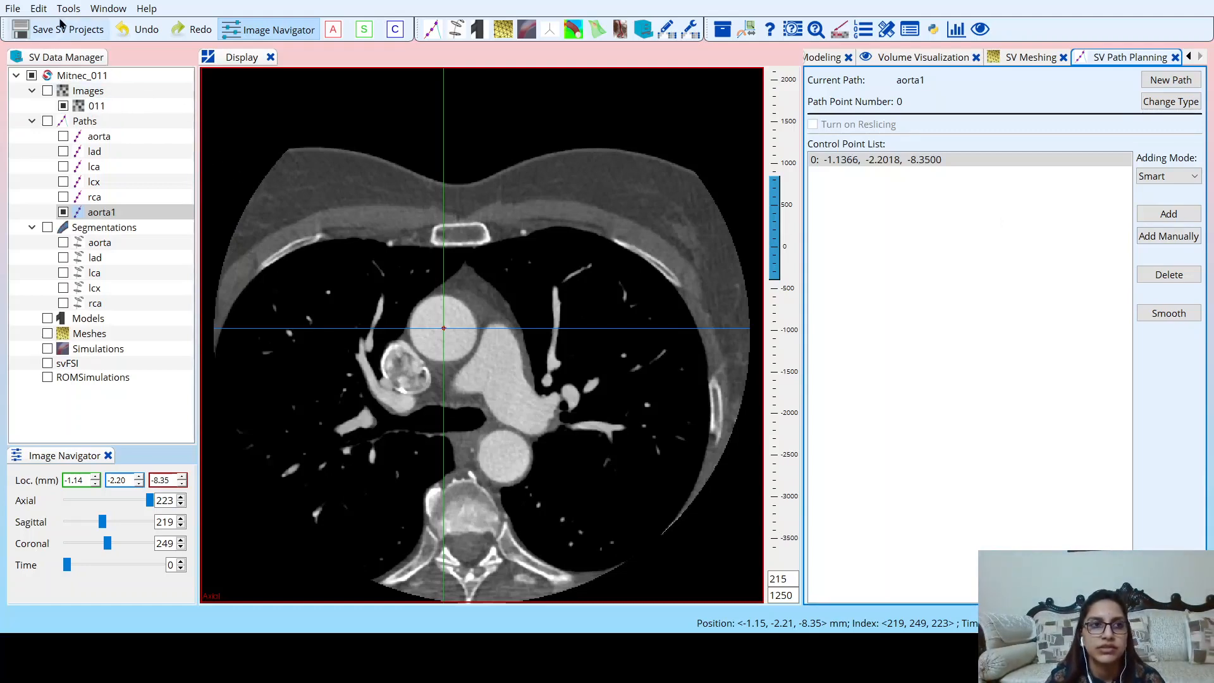
left_click(66, 29)
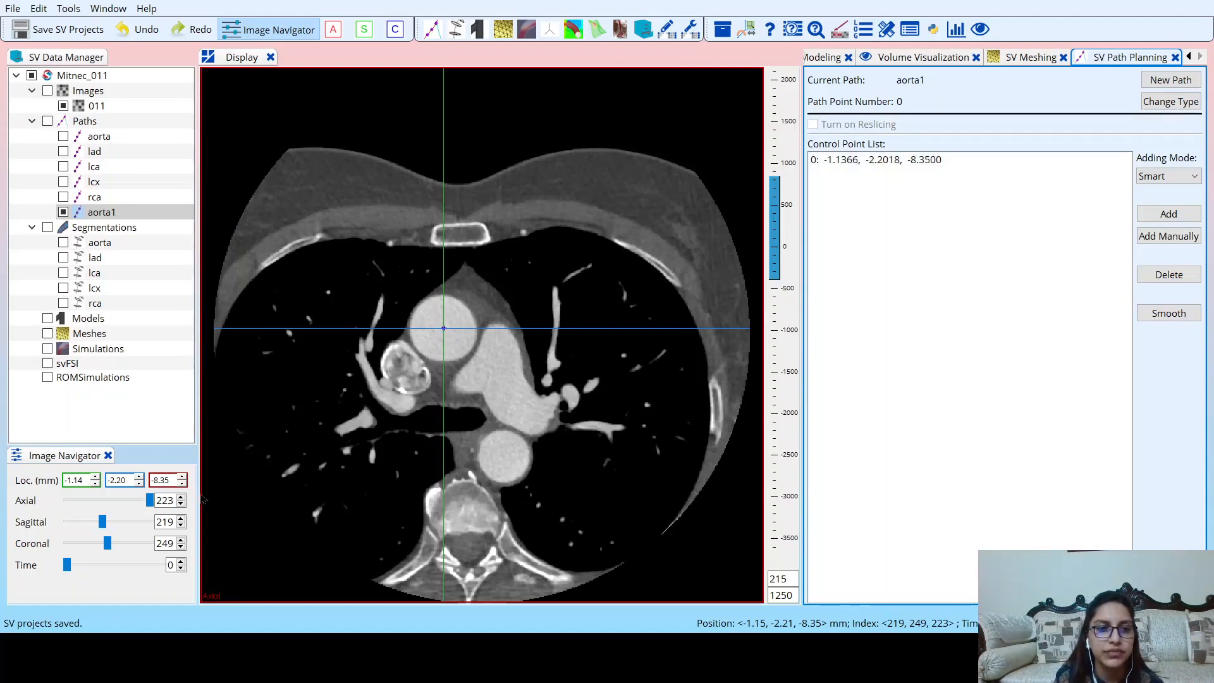
Add a second aorta1 control point at the ascending aorta's centre on axial slice 210, about (-1.33, -2.35, -9.16).
left_click(181, 505)
left_click(181, 504)
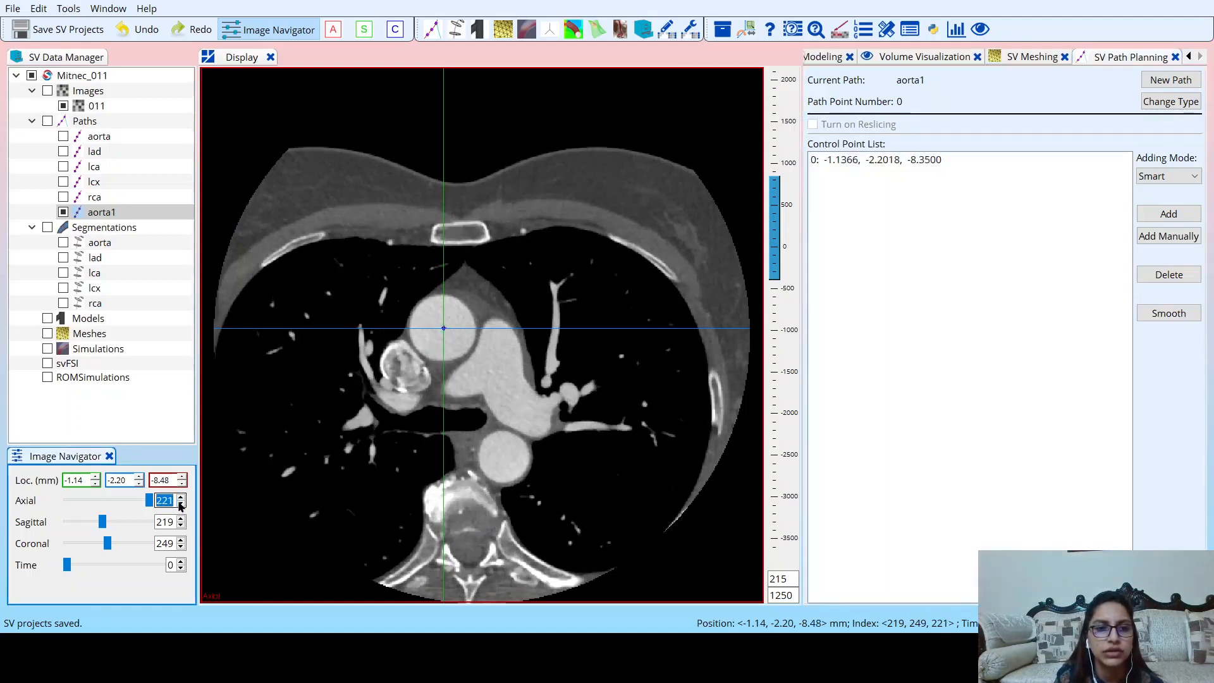
left_click(181, 504)
left_click(181, 504)
left_click(180, 504)
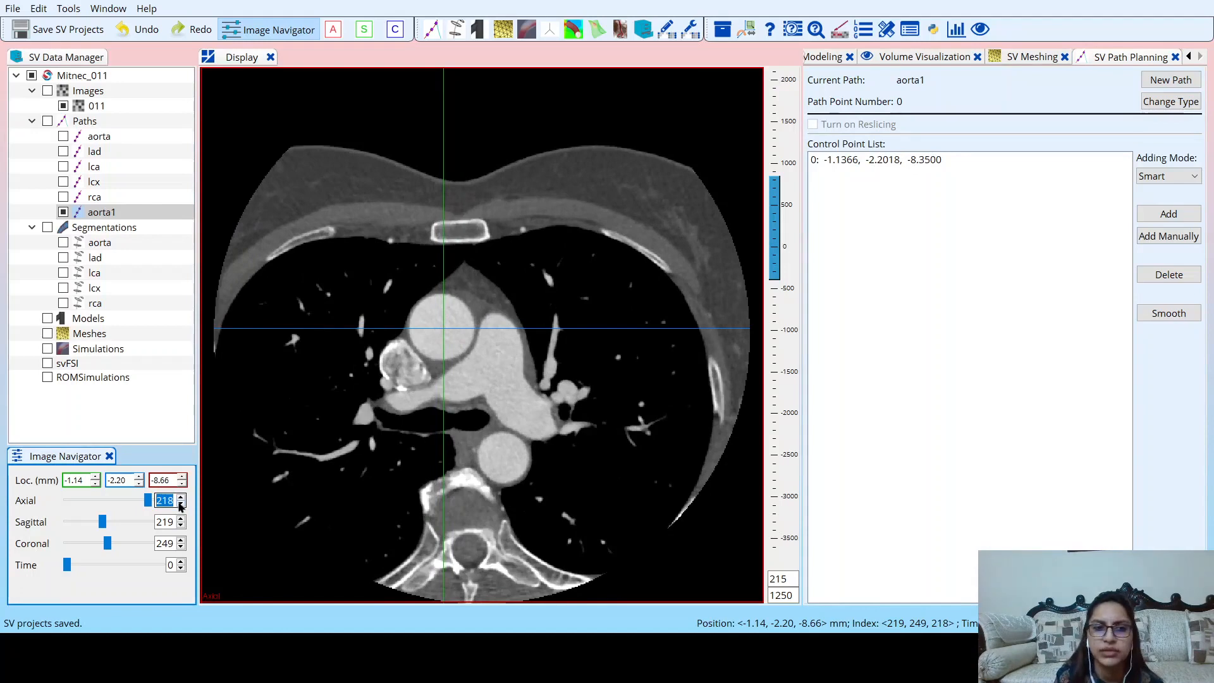
left_click(181, 505)
left_click(181, 505)
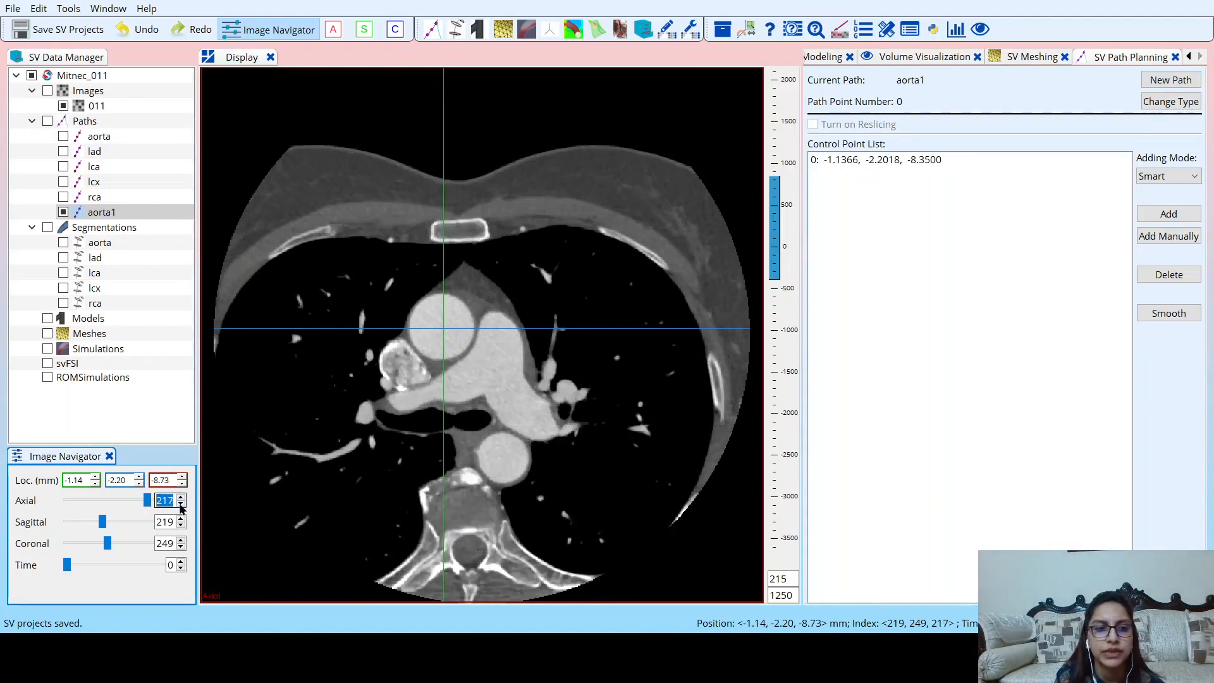
left_click(181, 505)
left_click(181, 505)
left_click(181, 504)
left_click(181, 505)
left_click(181, 505)
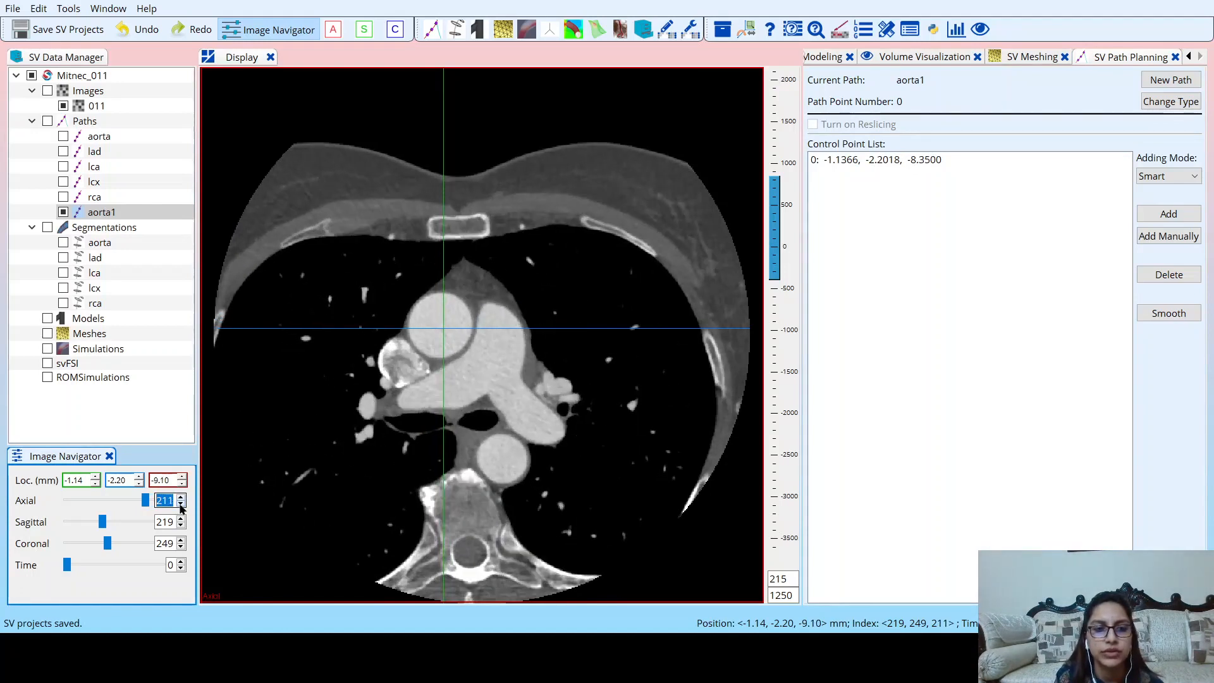
left_click(181, 504)
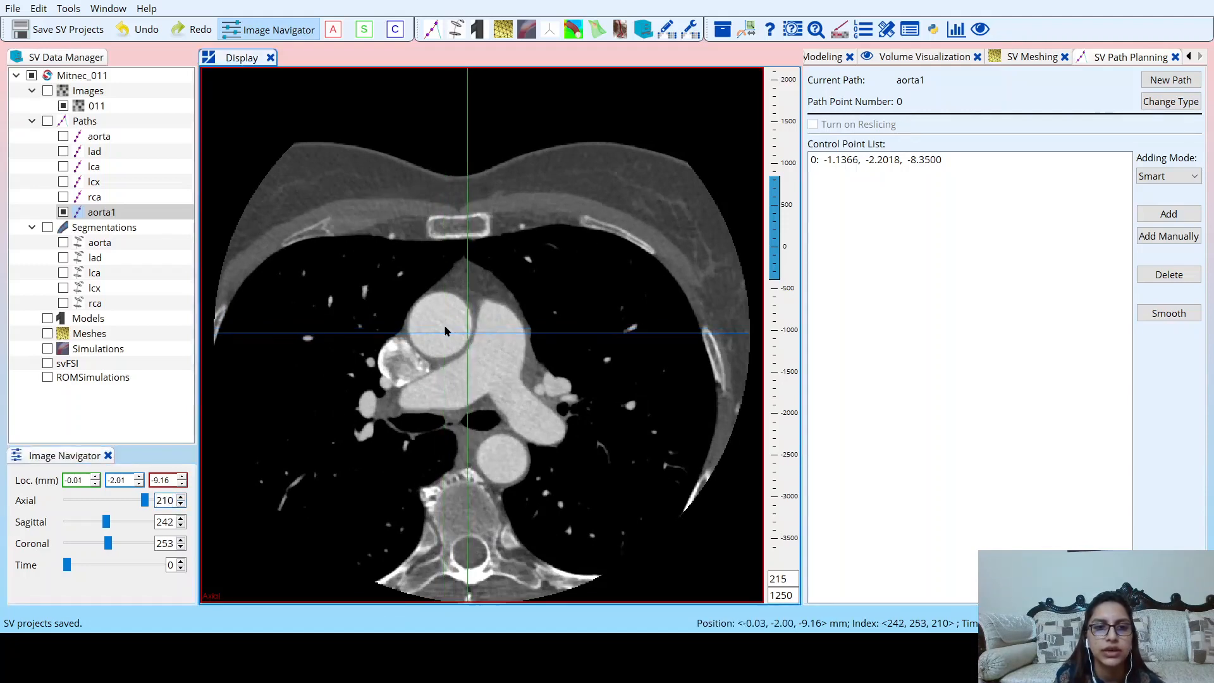
left_click_drag(435, 327, 440, 328)
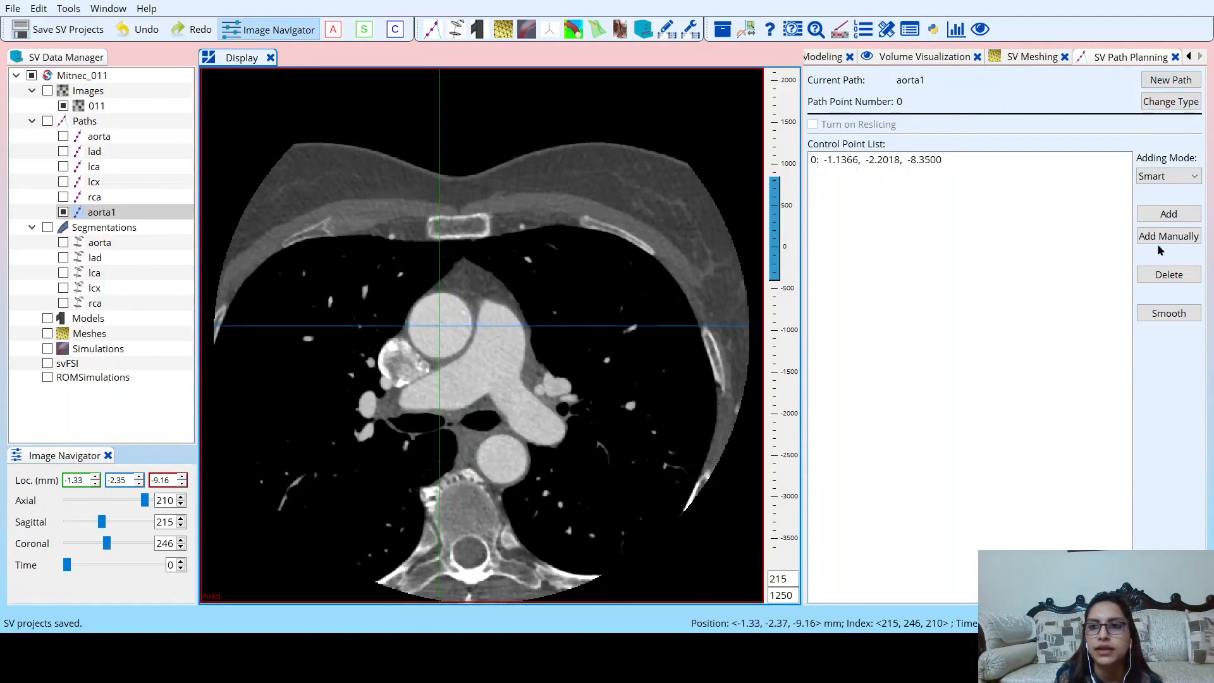
left_click(1171, 215)
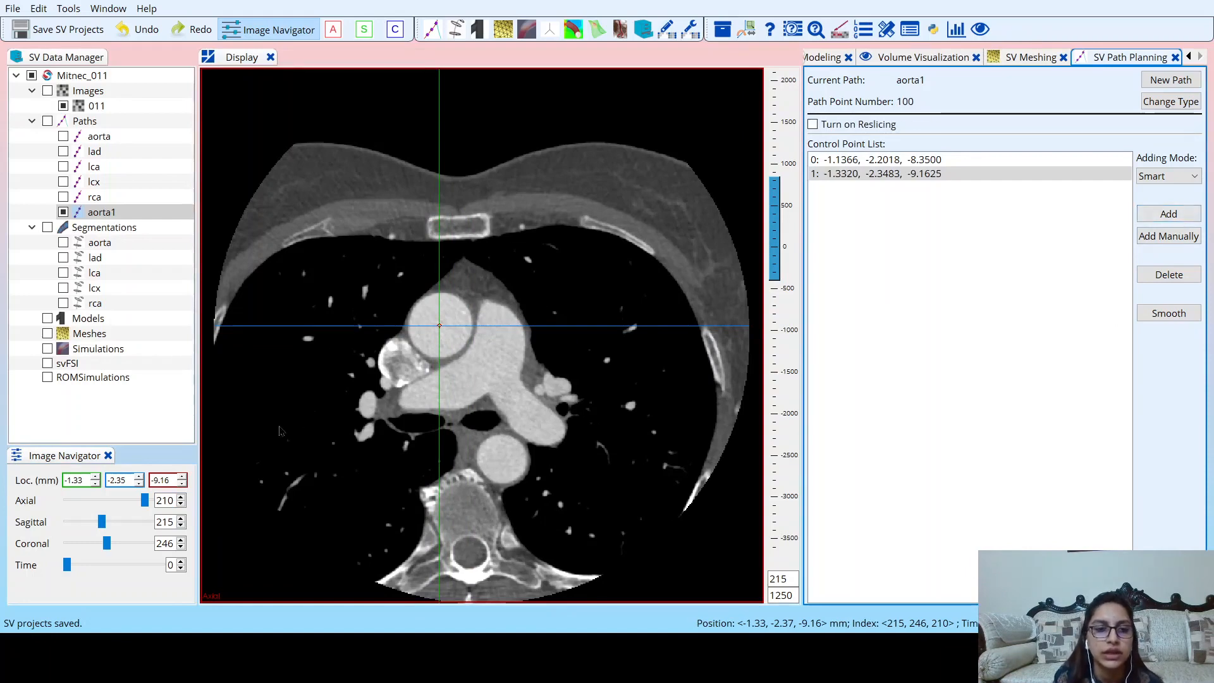
Add a third aorta1 control point at the ascending aorta's centre on axial slice 194, about (-1.09, -2.49, -10.16).
left_click(181, 505)
left_click(181, 505)
left_click(181, 504)
left_click(180, 504)
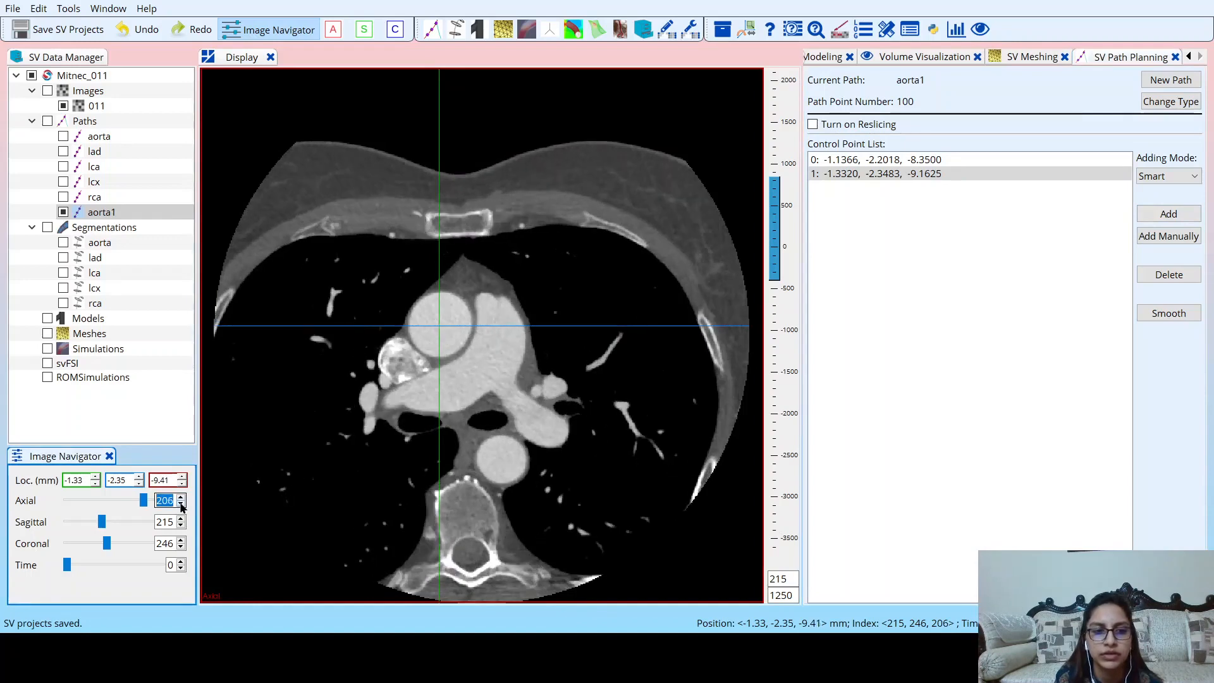
left_click(180, 504)
left_click(181, 504)
left_click(181, 504)
left_click(181, 505)
left_click(181, 504)
left_click(181, 505)
left_click(181, 505)
left_click(181, 505)
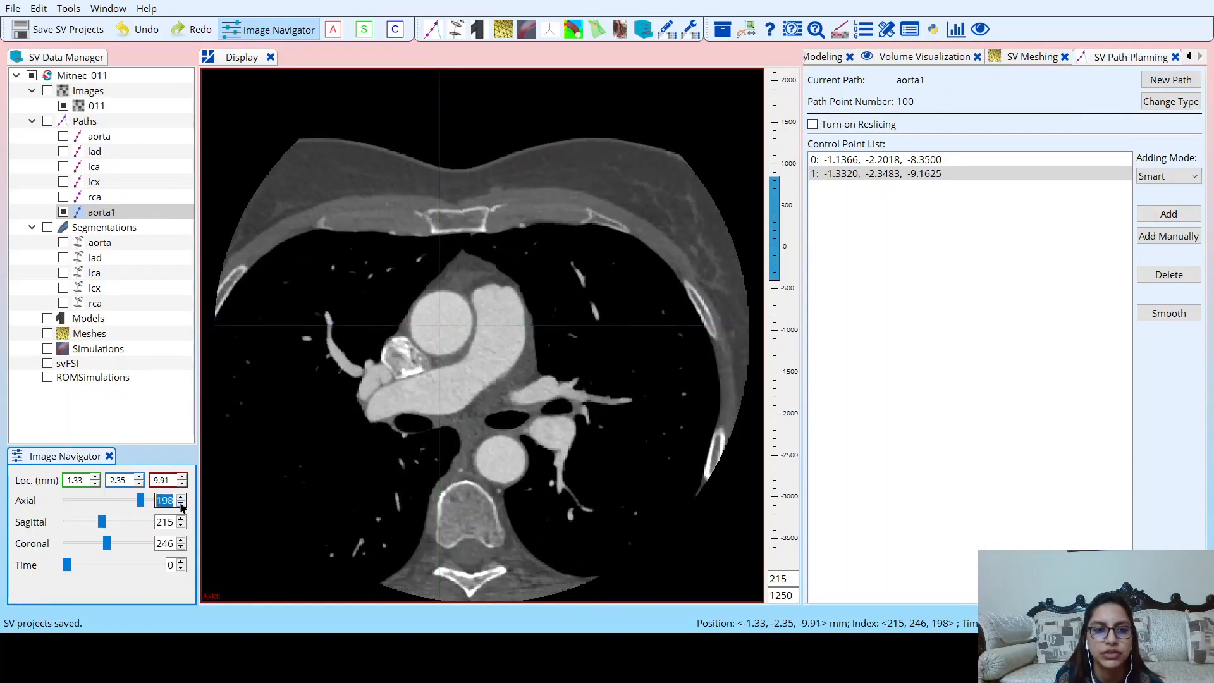
left_click(181, 505)
left_click(181, 505)
left_click(181, 505)
left_click(181, 504)
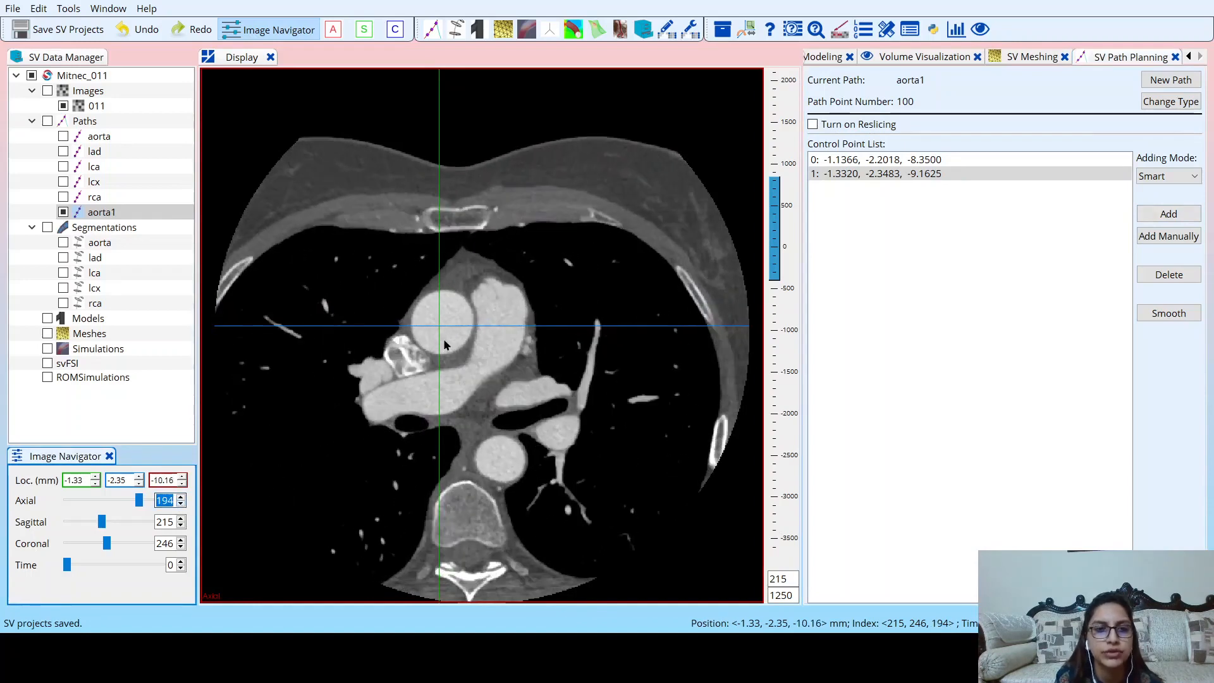
left_click_drag(454, 332, 446, 328)
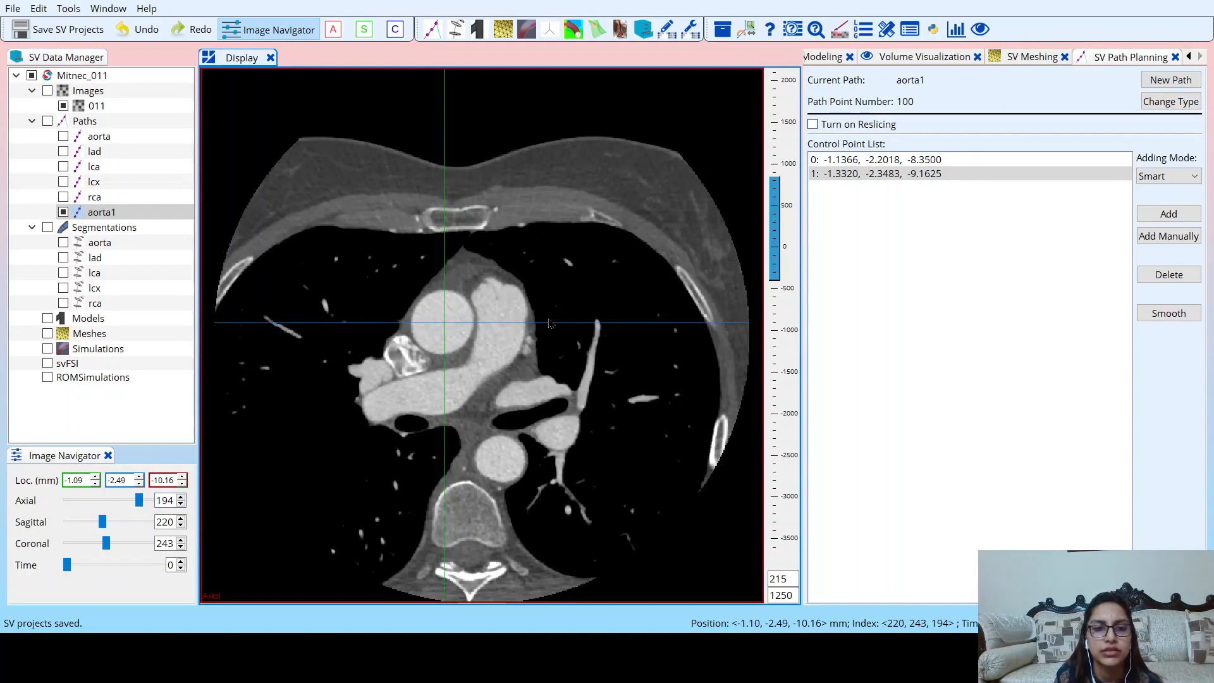
left_click(1156, 213)
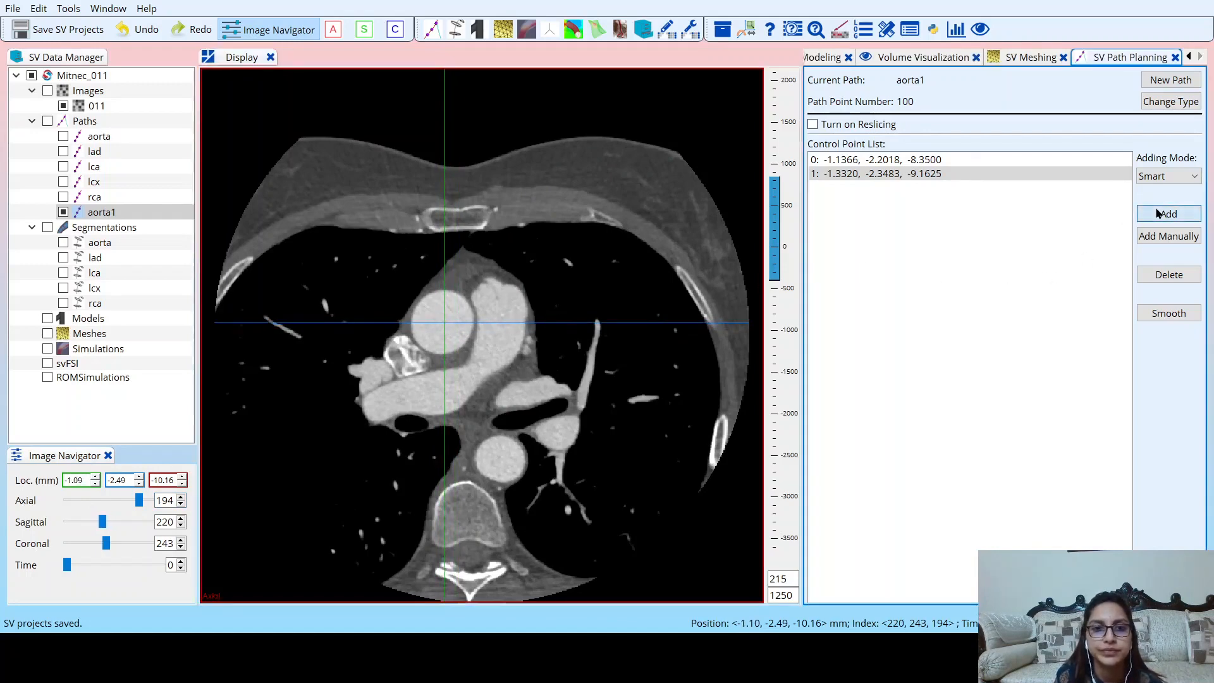
Add a fourth aorta1 control point at the ascending aorta's centre on axial slice 179, about (-0.84, -2.64, -11.10).
left_click(180, 503)
left_click(181, 503)
left_click(181, 503)
left_click(180, 503)
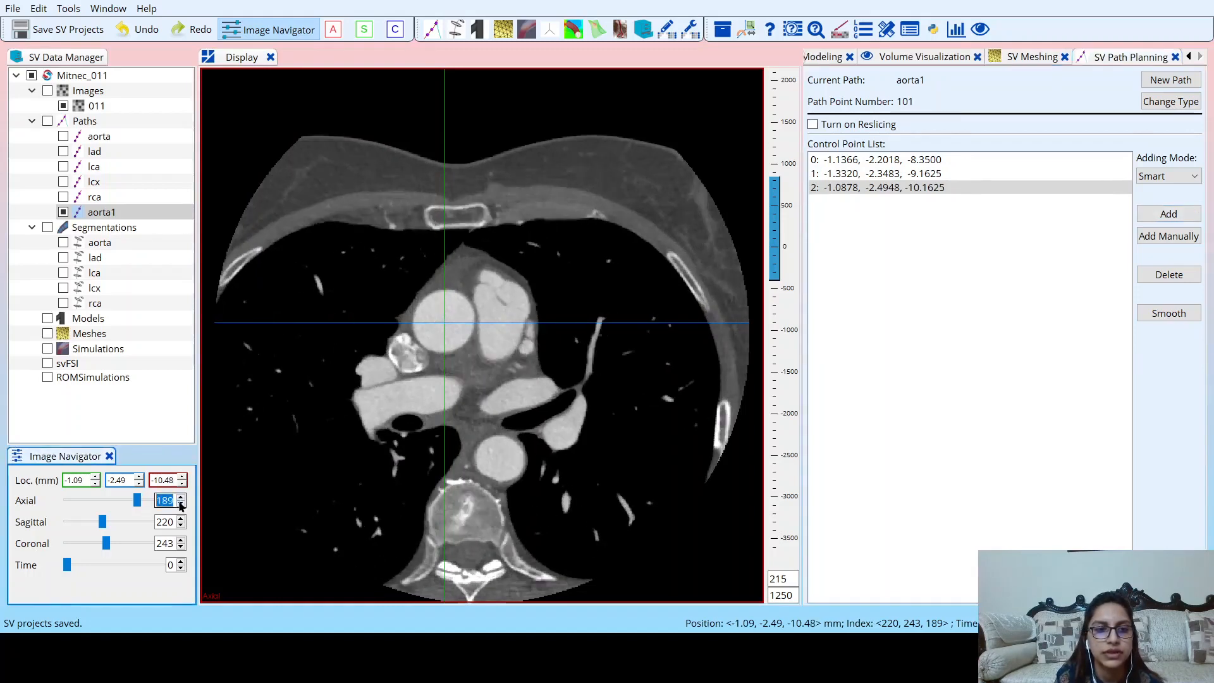
left_click(181, 503)
left_click(180, 504)
left_click(180, 504)
left_click(181, 503)
left_click(181, 505)
left_click(181, 504)
left_click(181, 505)
left_click(181, 505)
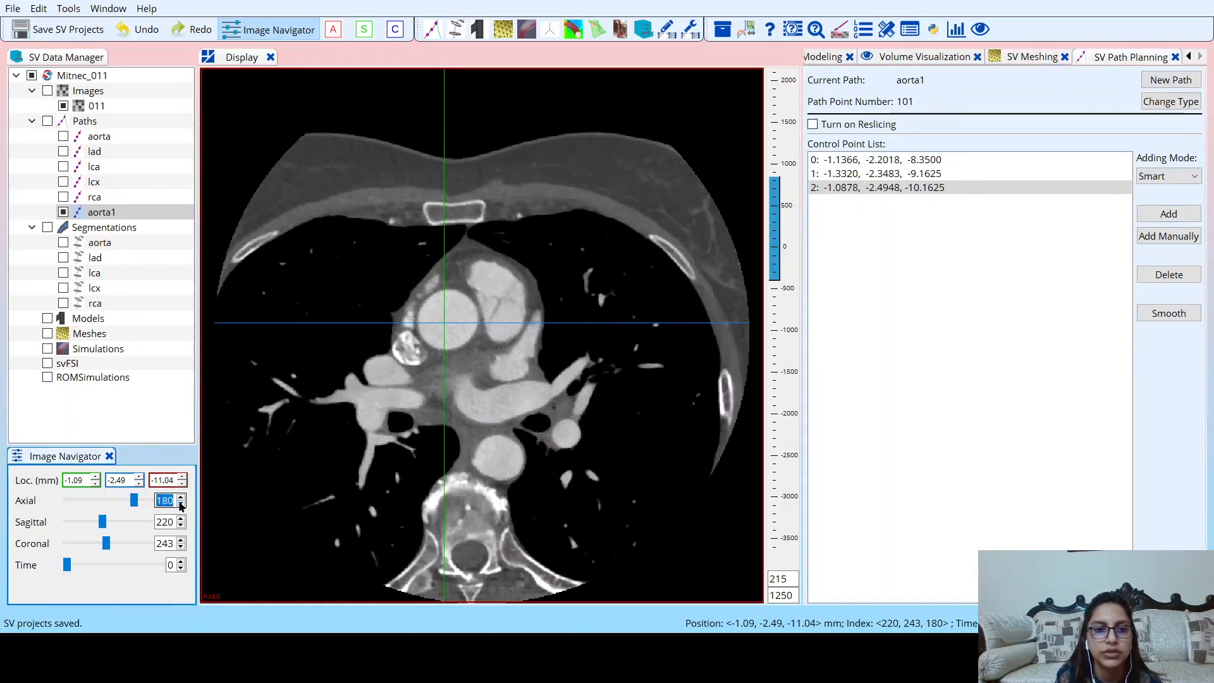
left_click(181, 505)
left_click(181, 505)
left_click(181, 504)
left_click(181, 505)
left_click(181, 505)
left_click(181, 505)
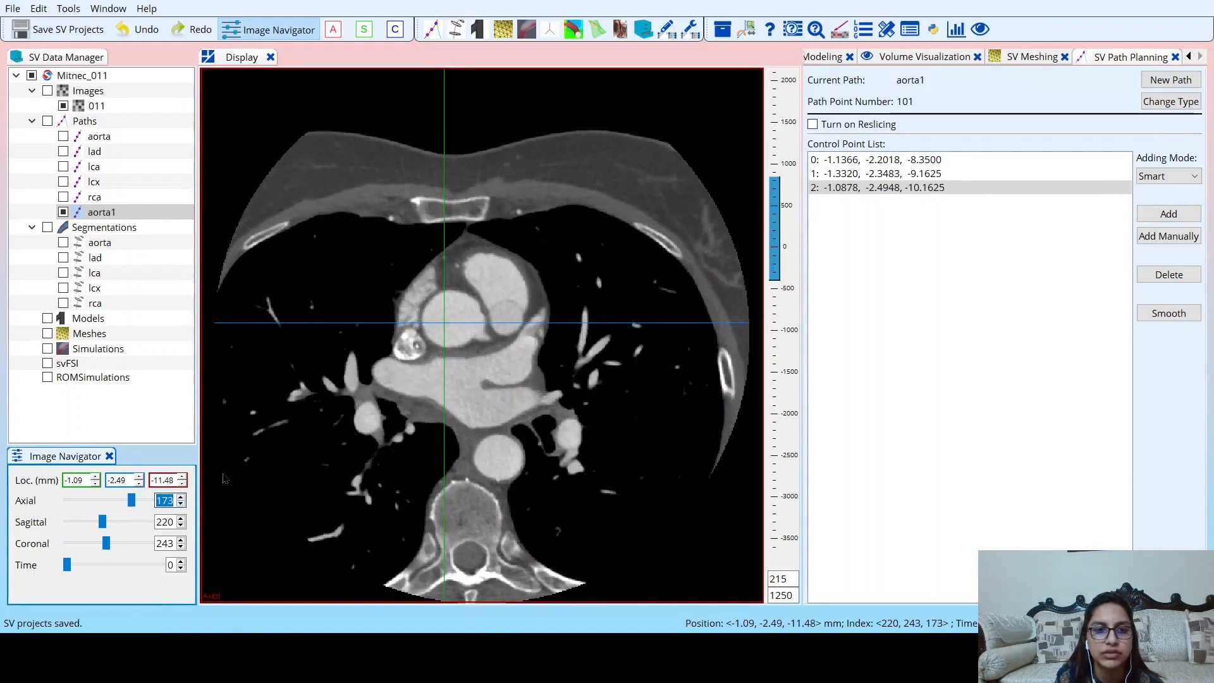
left_click(181, 497)
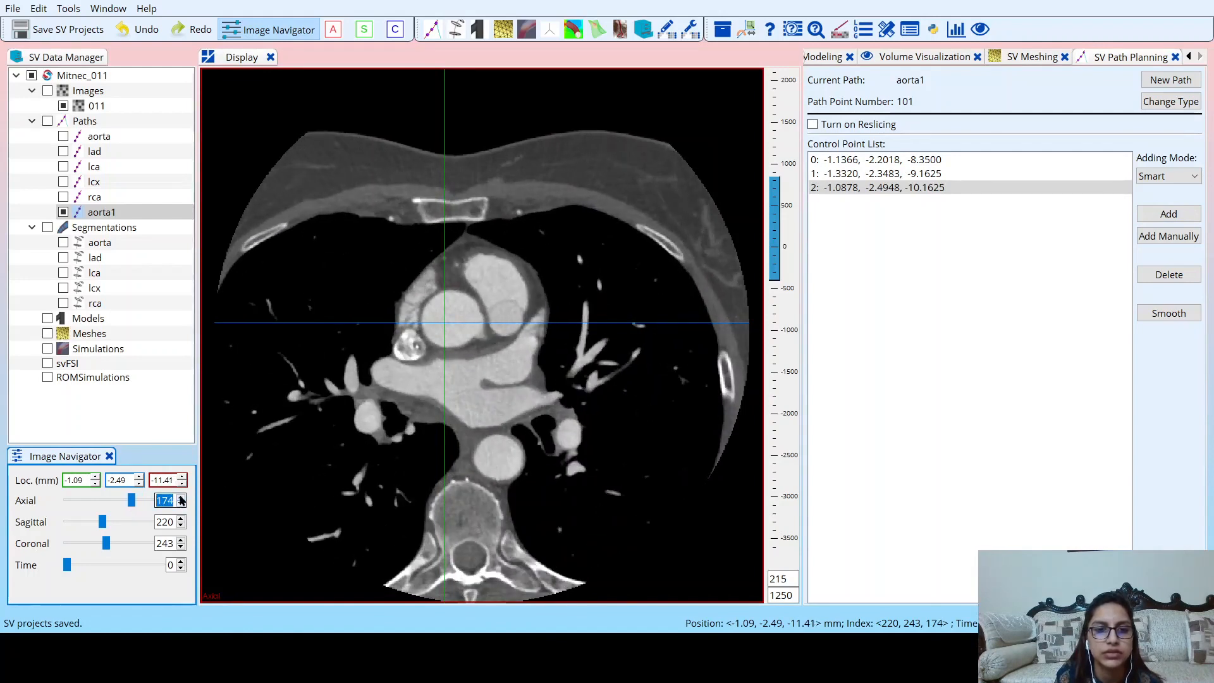
left_click(181, 498)
left_click(181, 498)
left_click(181, 497)
left_click(181, 498)
left_click(181, 497)
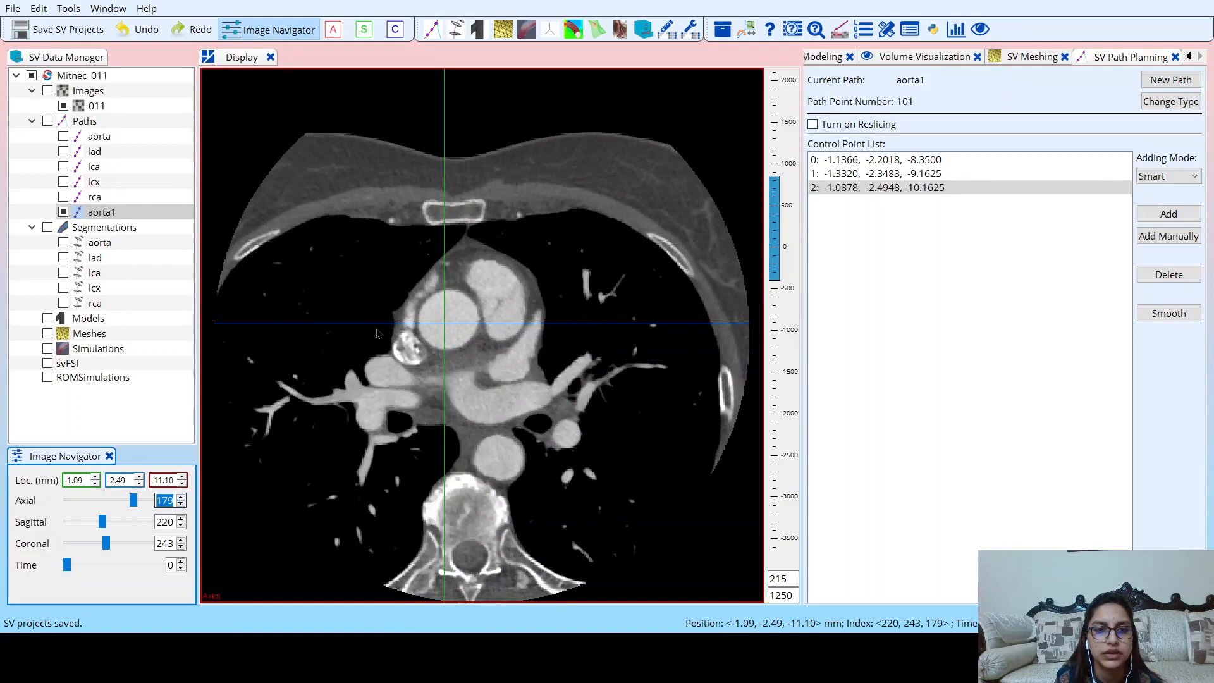
left_click(453, 318)
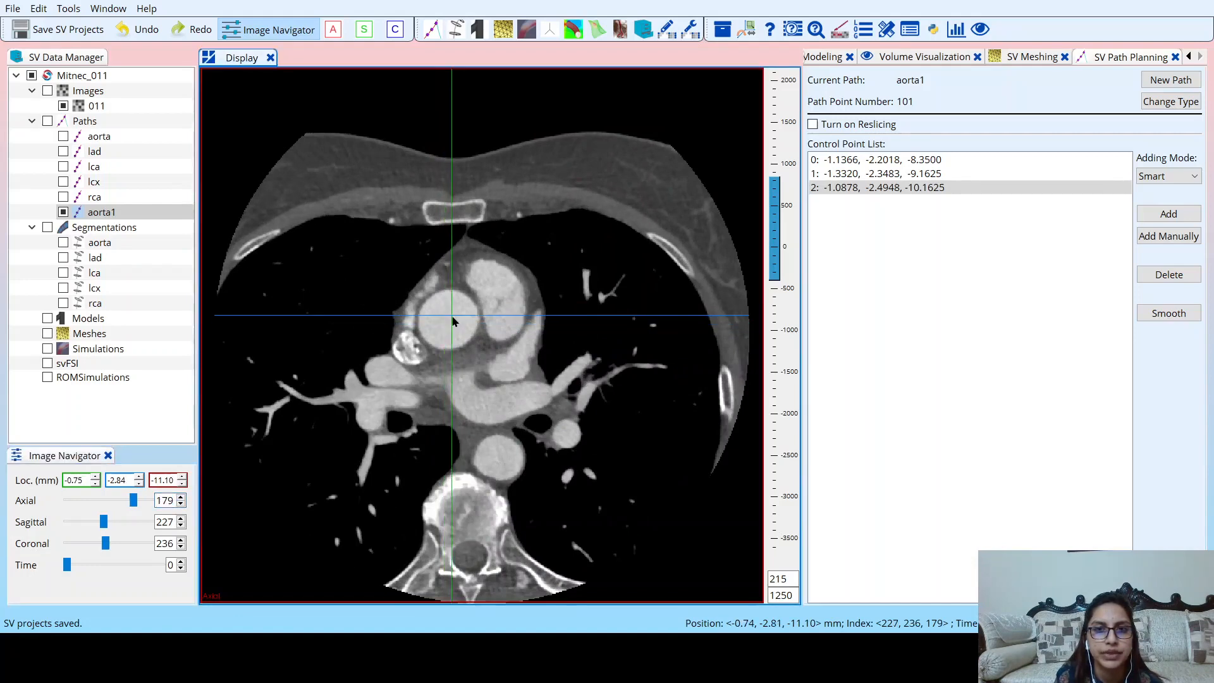
left_click_drag(449, 319, 450, 320)
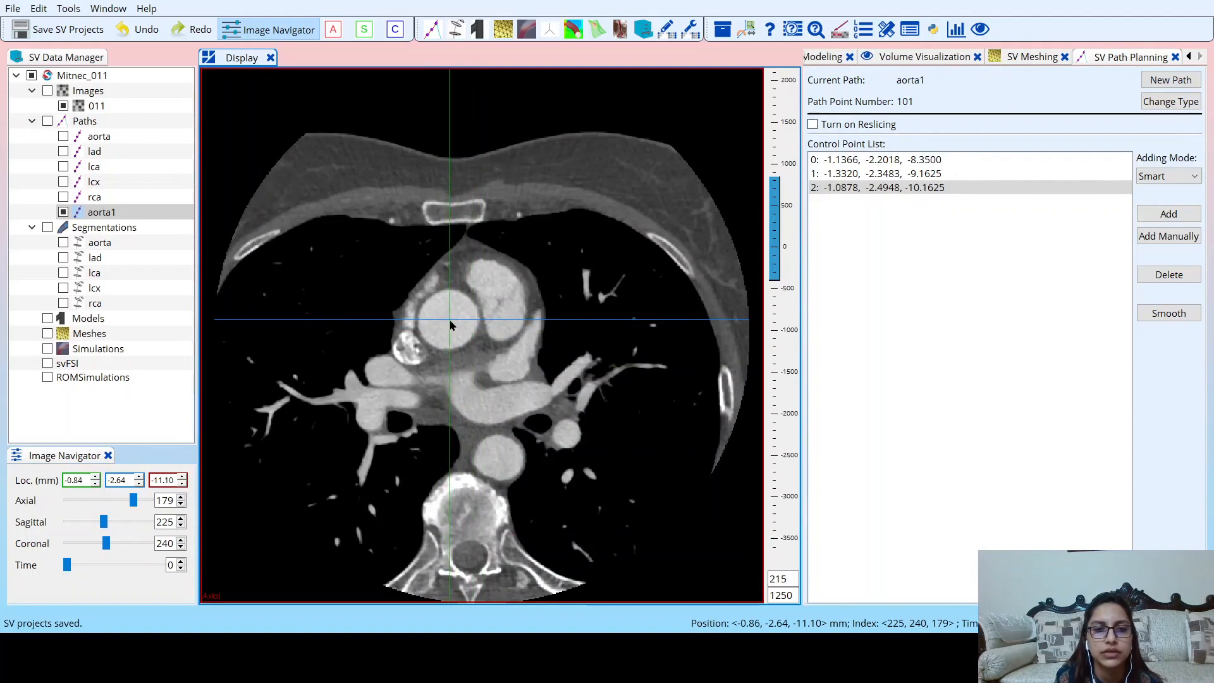
left_click(1169, 215)
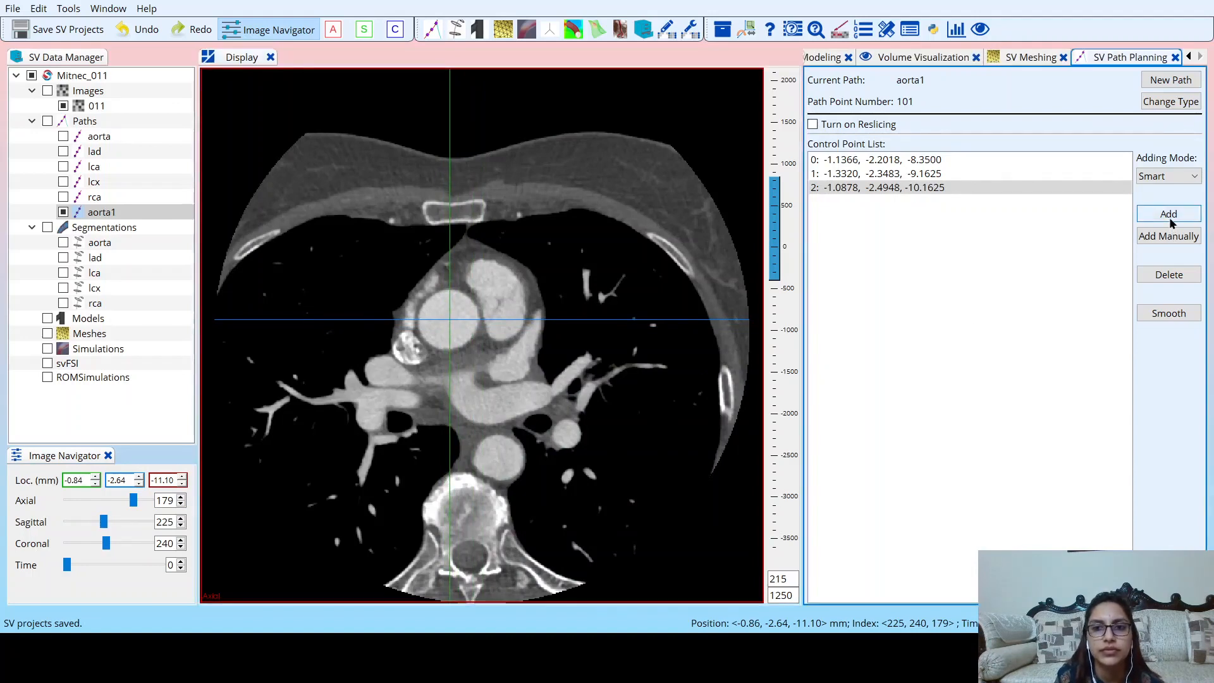
Add a fifth aorta1 control point at the aortic root's centre on axial slice 168, about (-0.36, -2.59, -11.79), and save the project.
left_click(181, 505)
left_click(181, 505)
left_click(182, 505)
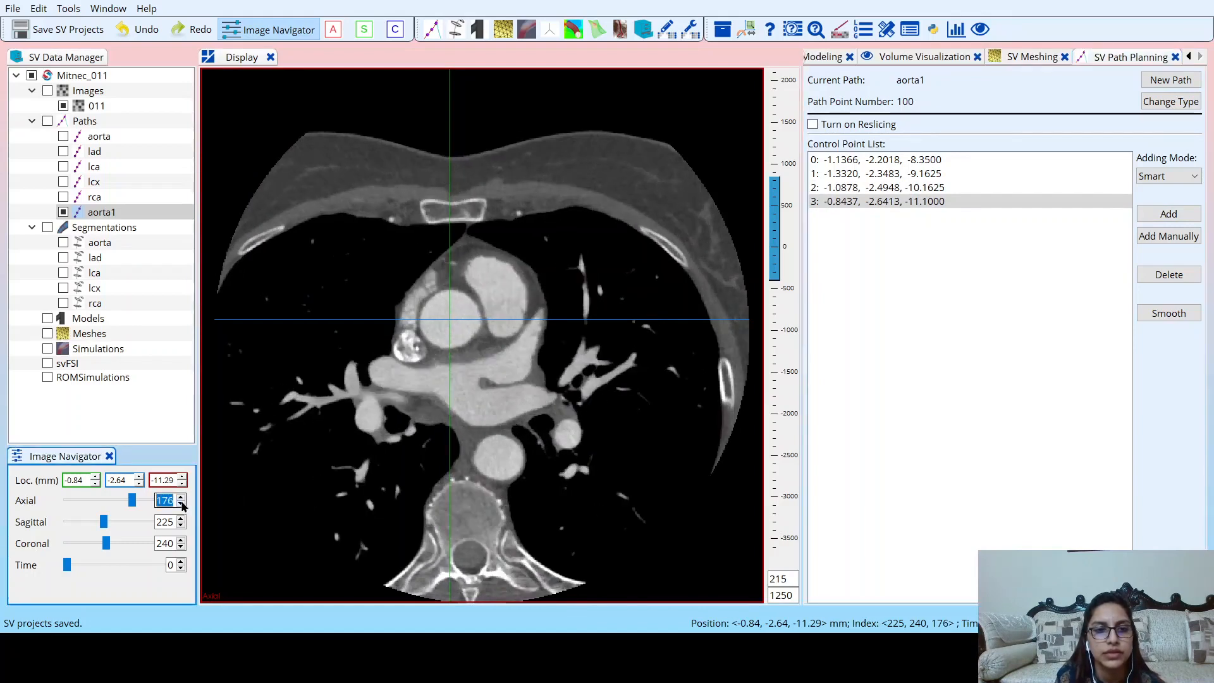
left_click(182, 504)
left_click(181, 505)
left_click(182, 505)
left_click(182, 505)
left_click(181, 505)
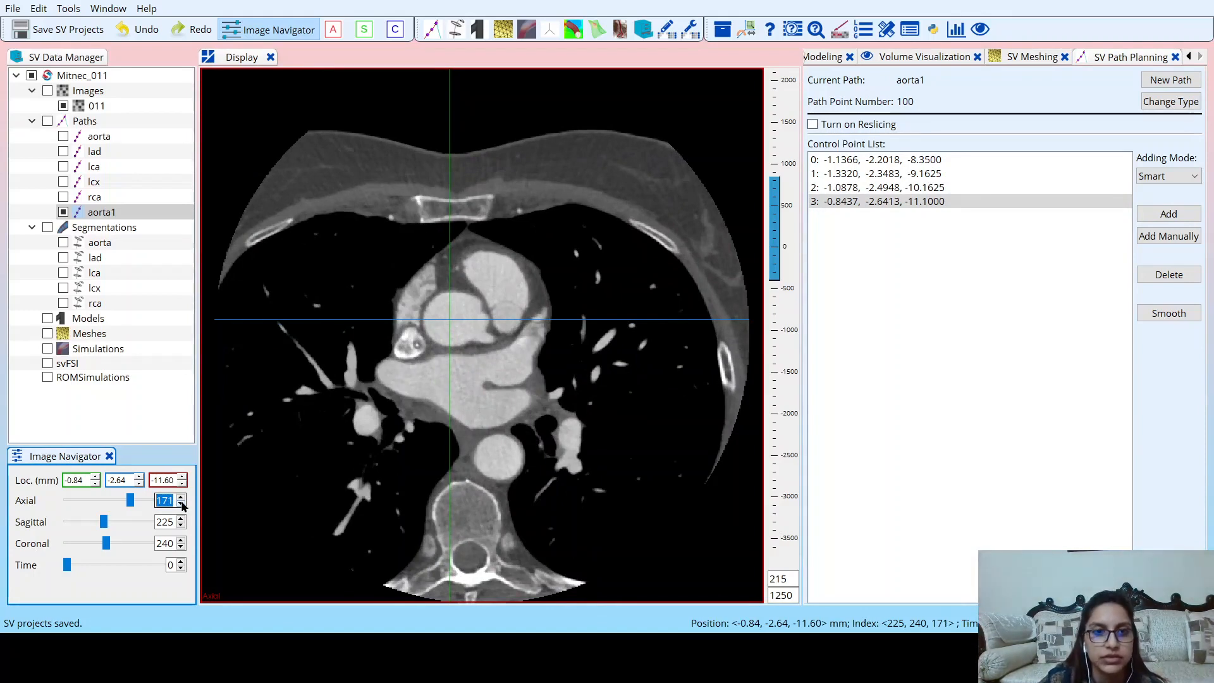
left_click(181, 505)
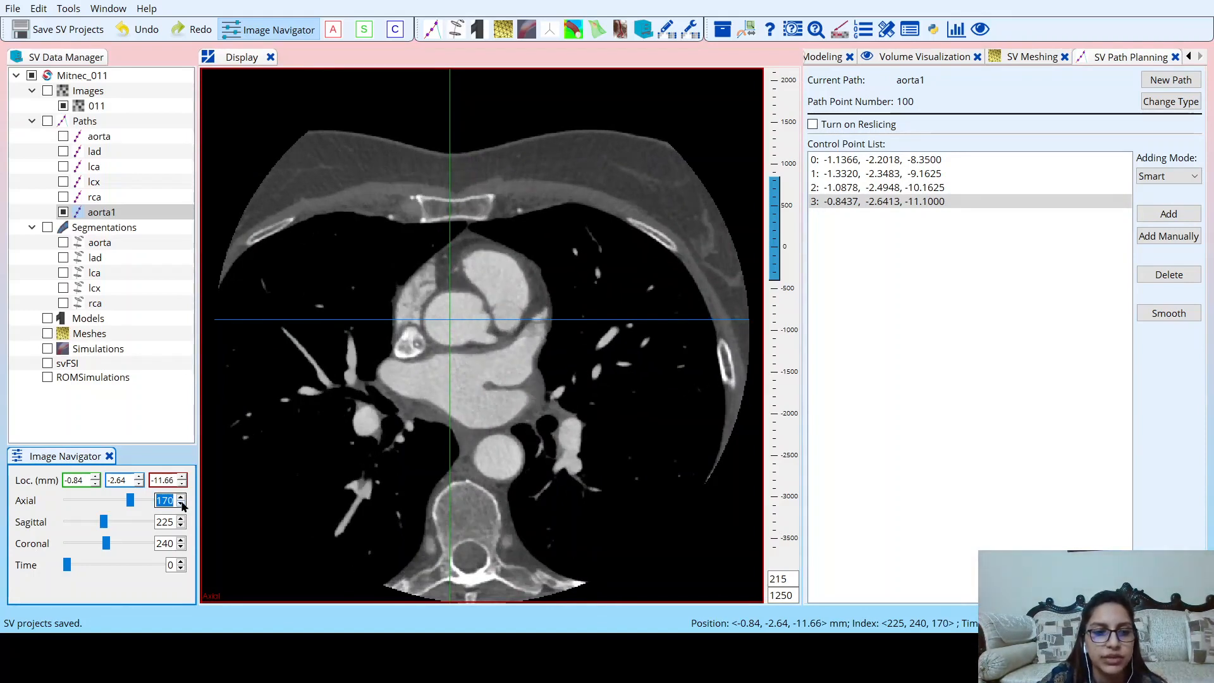
left_click(182, 505)
left_click(182, 505)
left_click(181, 505)
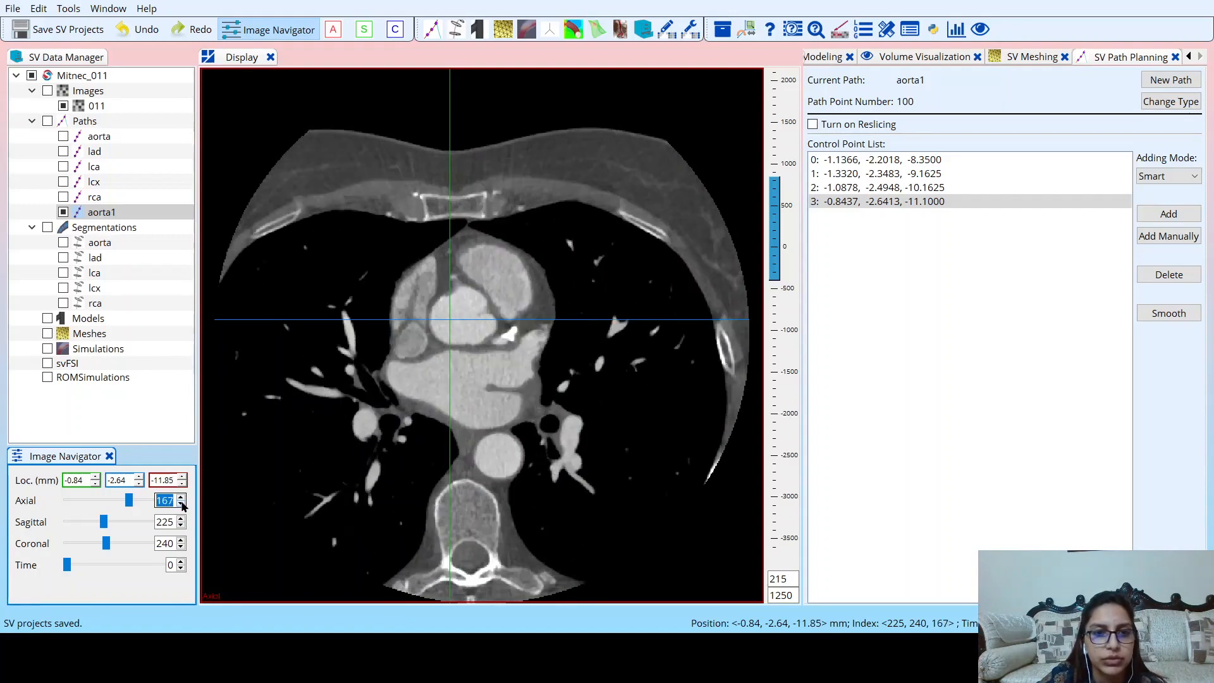
left_click(182, 505)
left_click(182, 505)
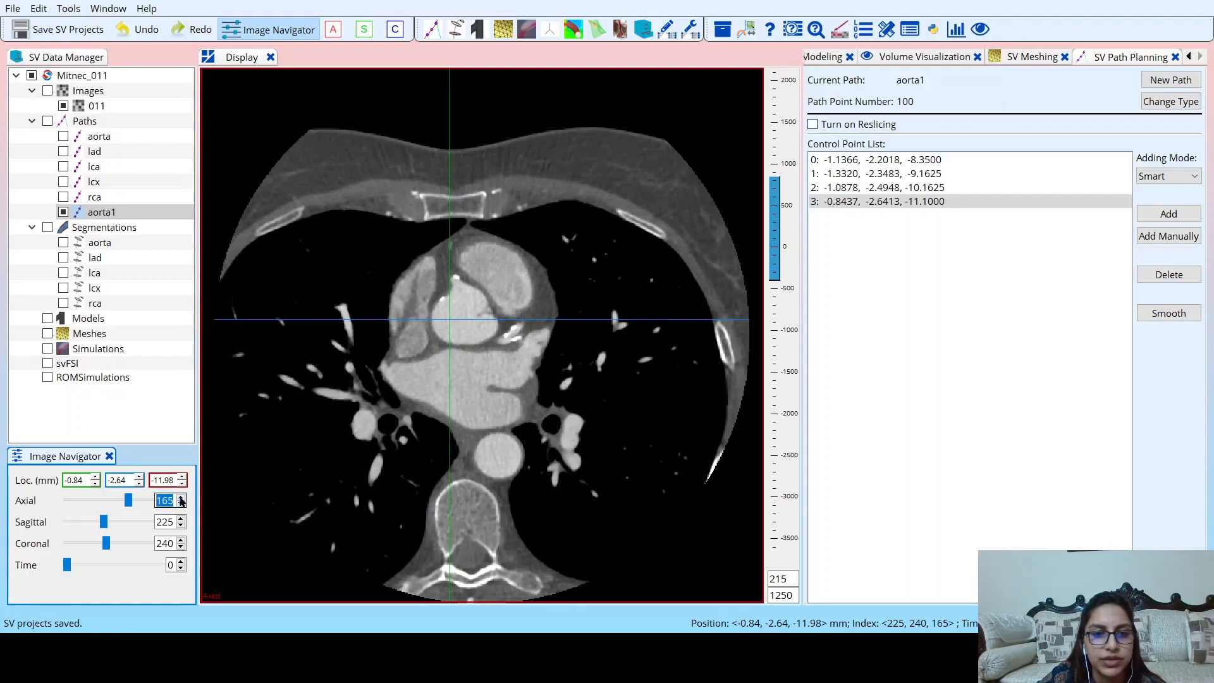
left_click(181, 505)
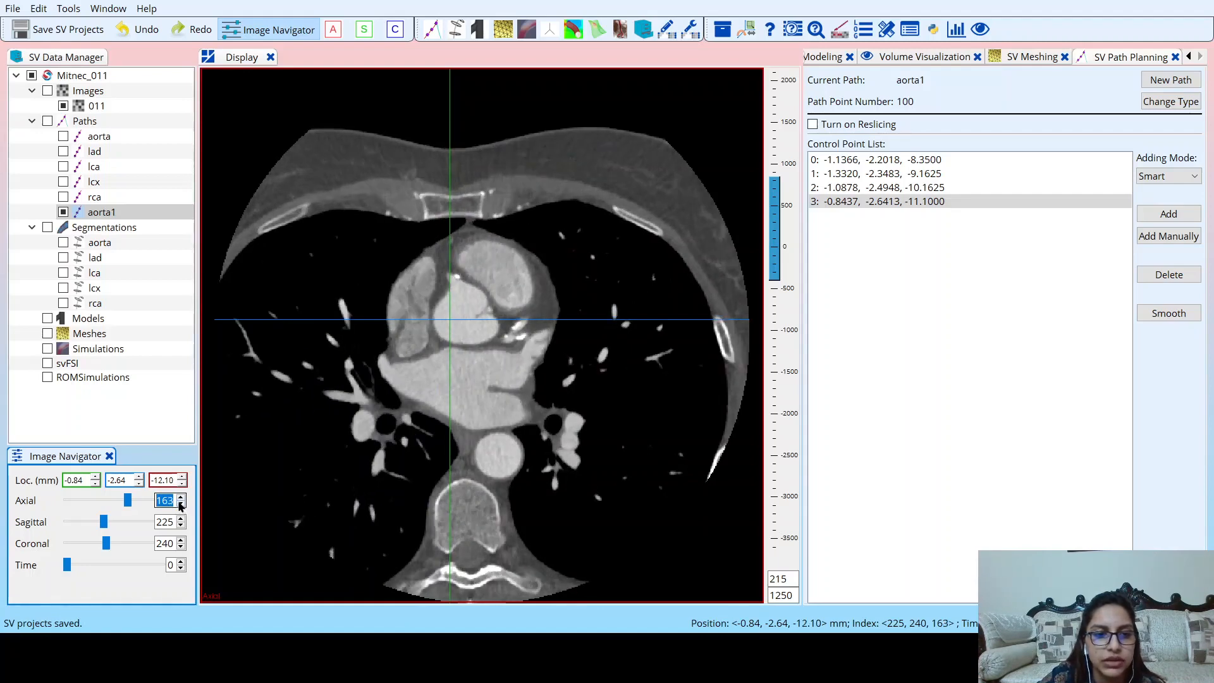
left_click(180, 496)
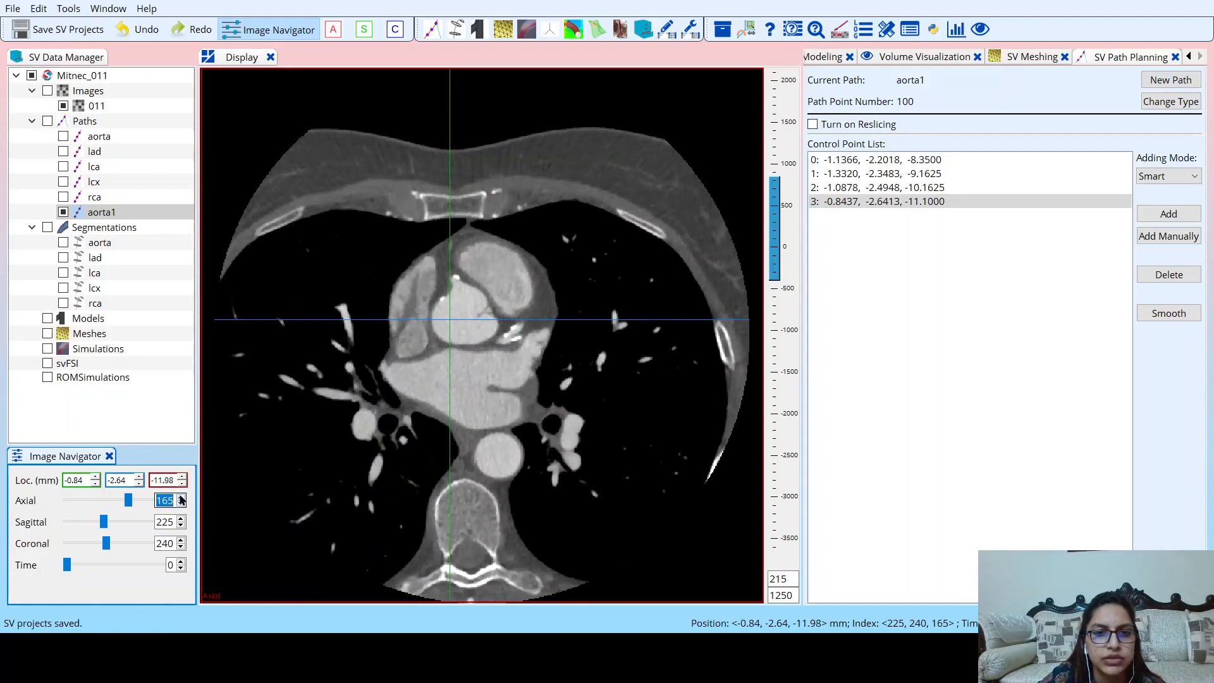
left_click(180, 496)
left_click(180, 496)
left_click(180, 497)
left_click(180, 496)
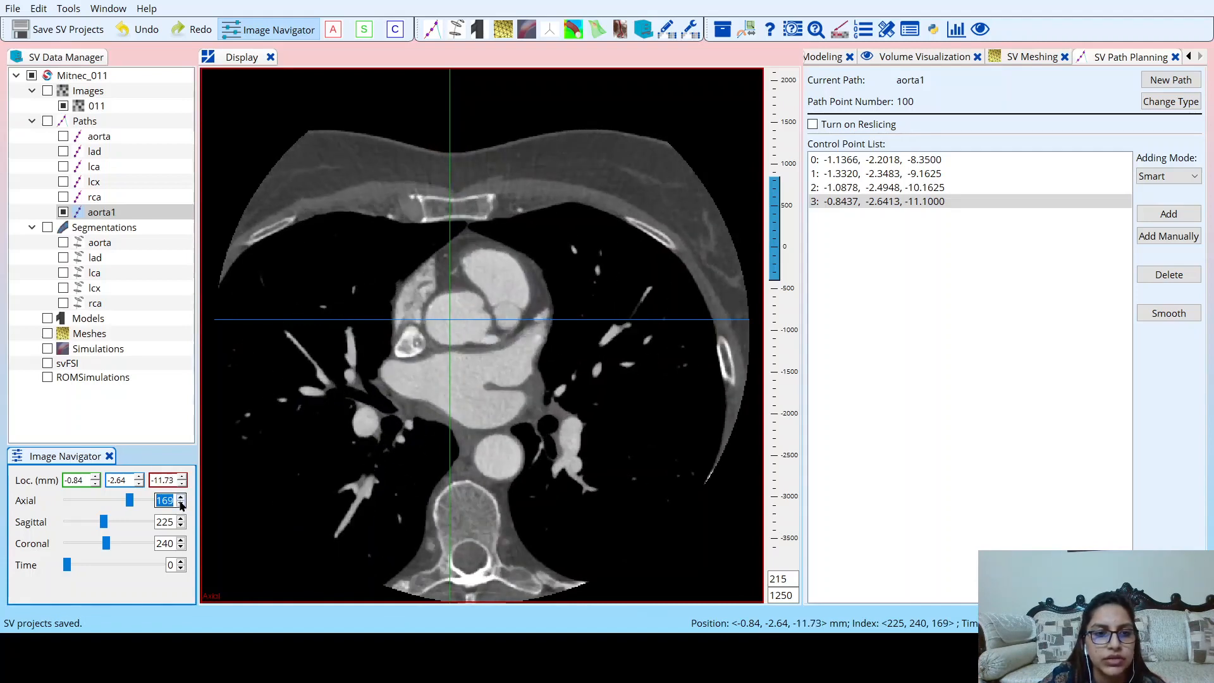
left_click(182, 505)
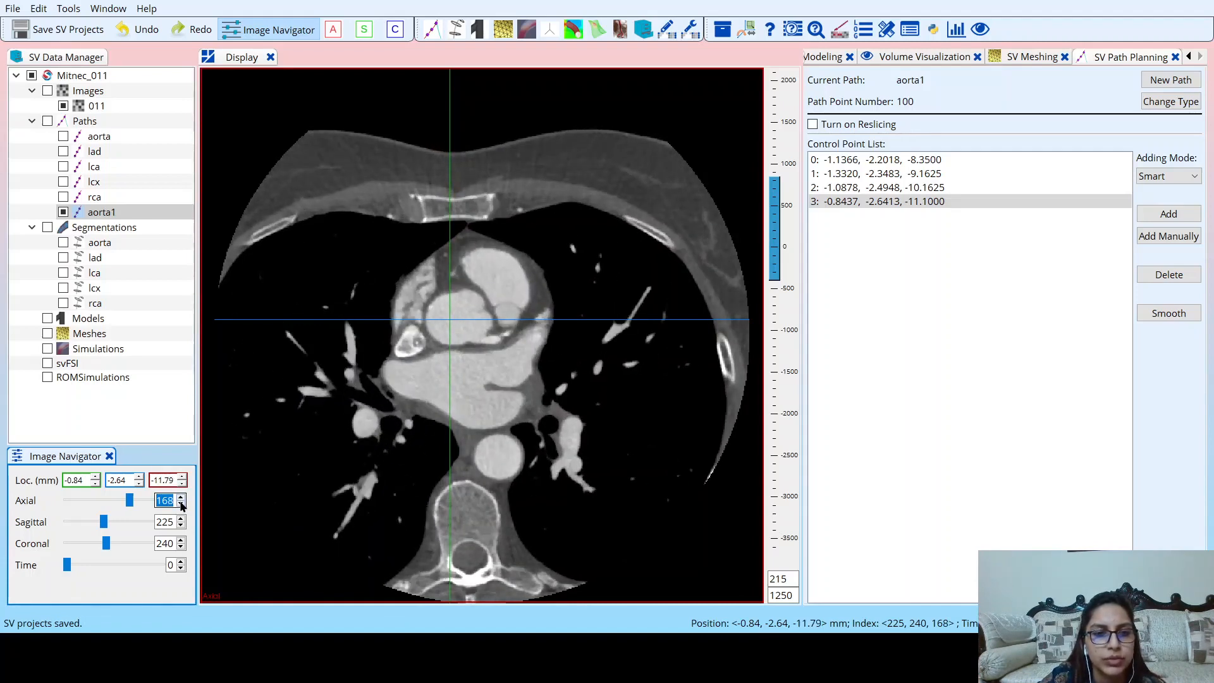
left_click(458, 324)
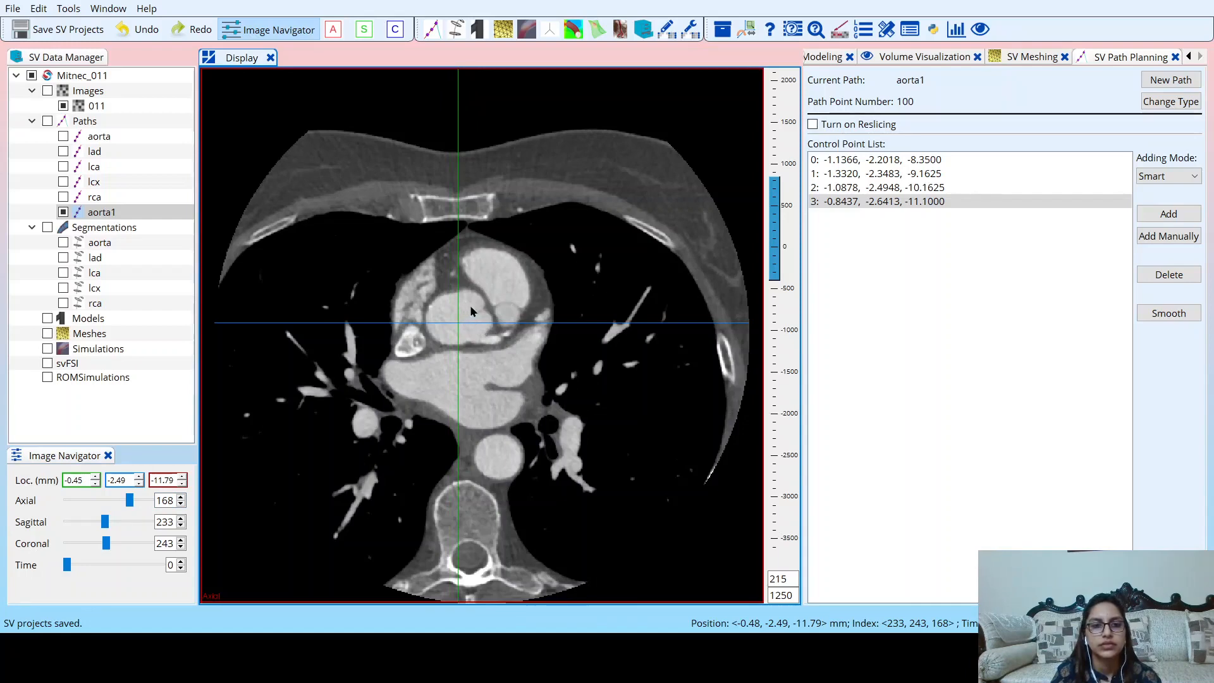
left_click(463, 319)
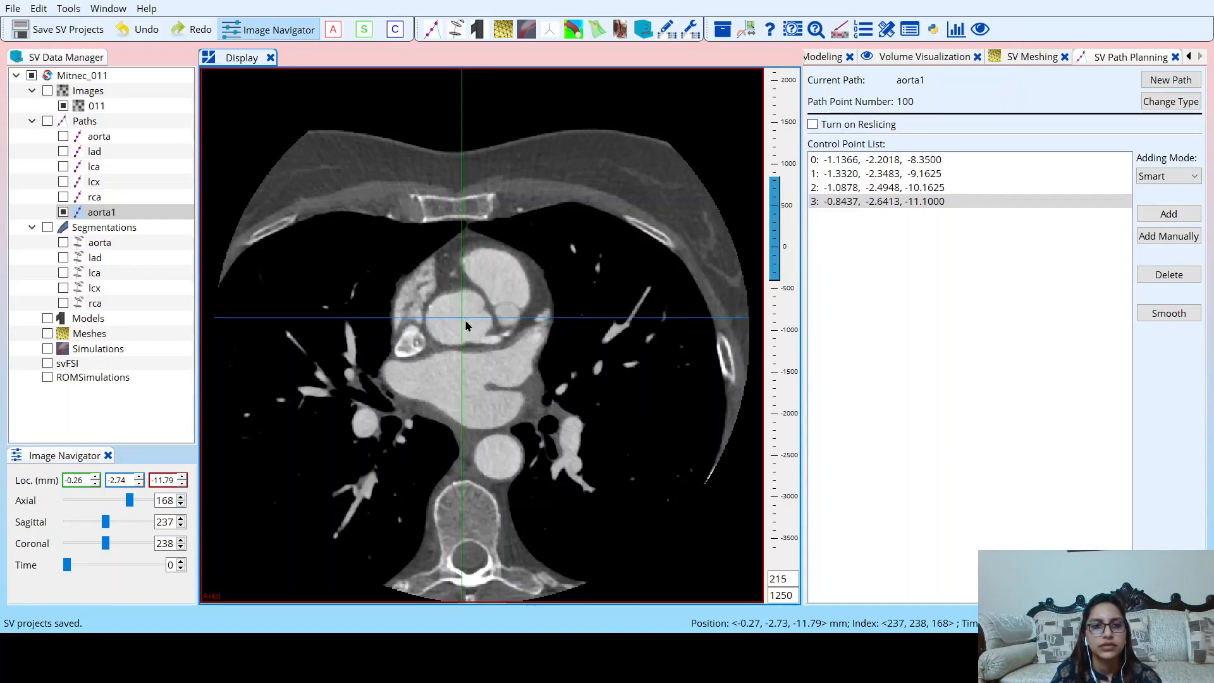
left_click(472, 306)
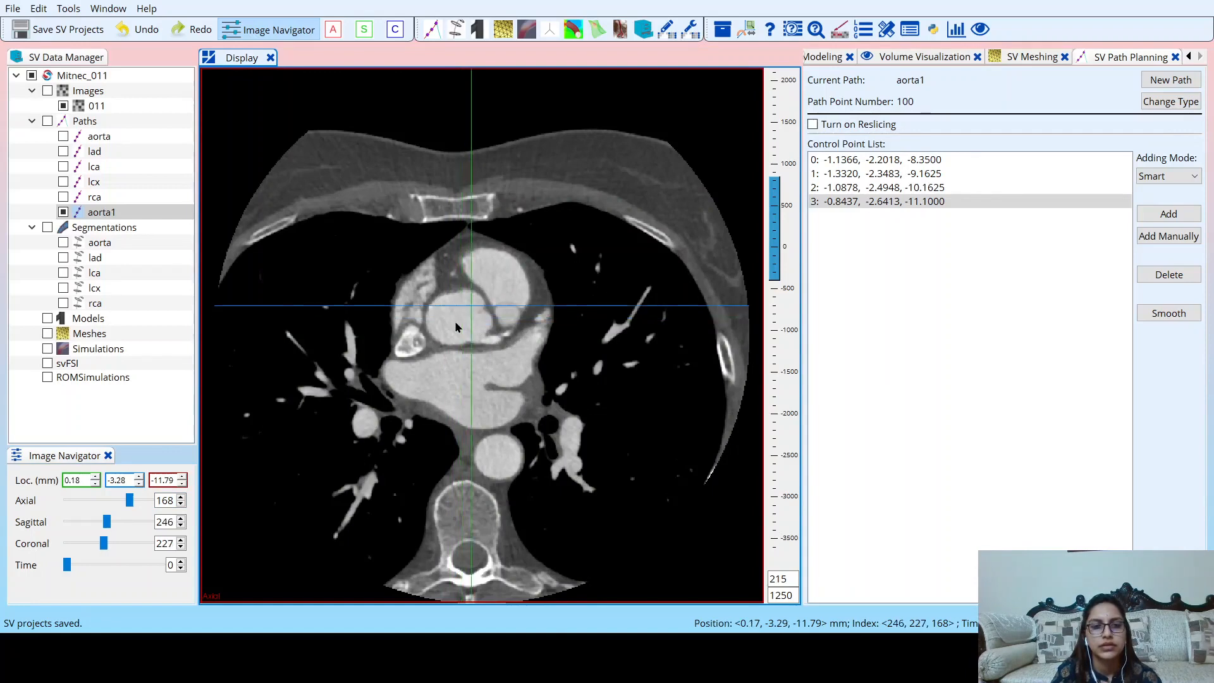
mouse_move(456, 322)
left_mouse_down()
mouse_move(439, 329)
mouse_move(461, 325)
left_mouse_up()
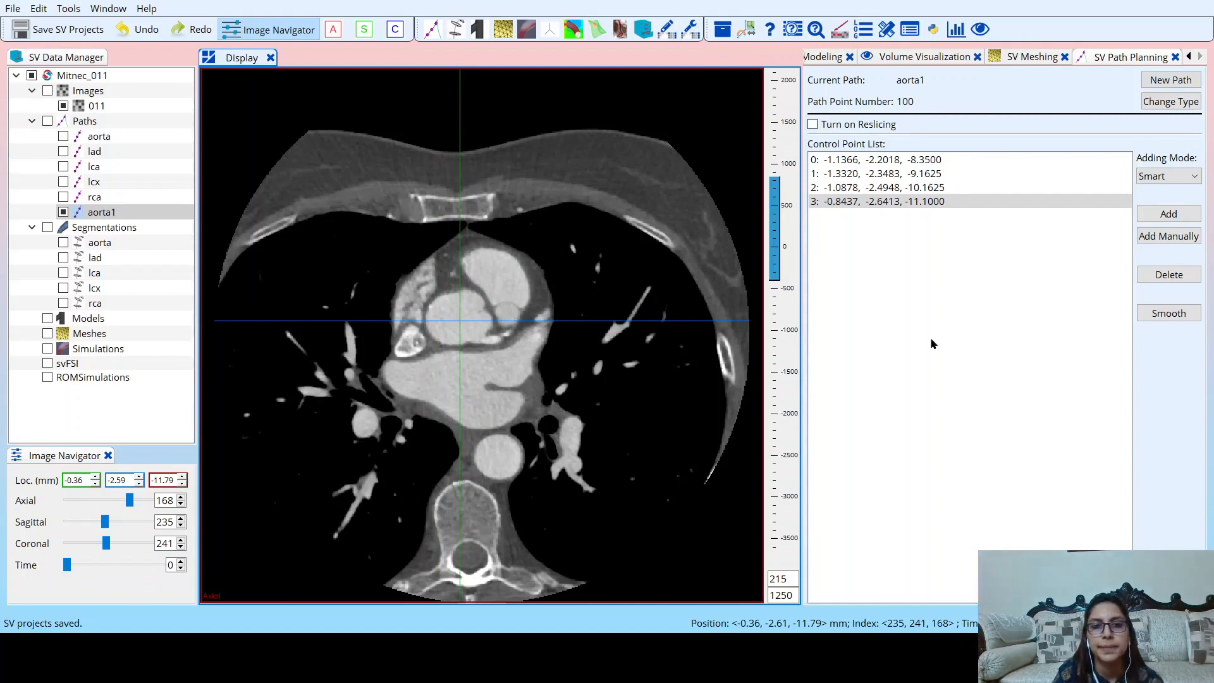
left_click(1152, 216)
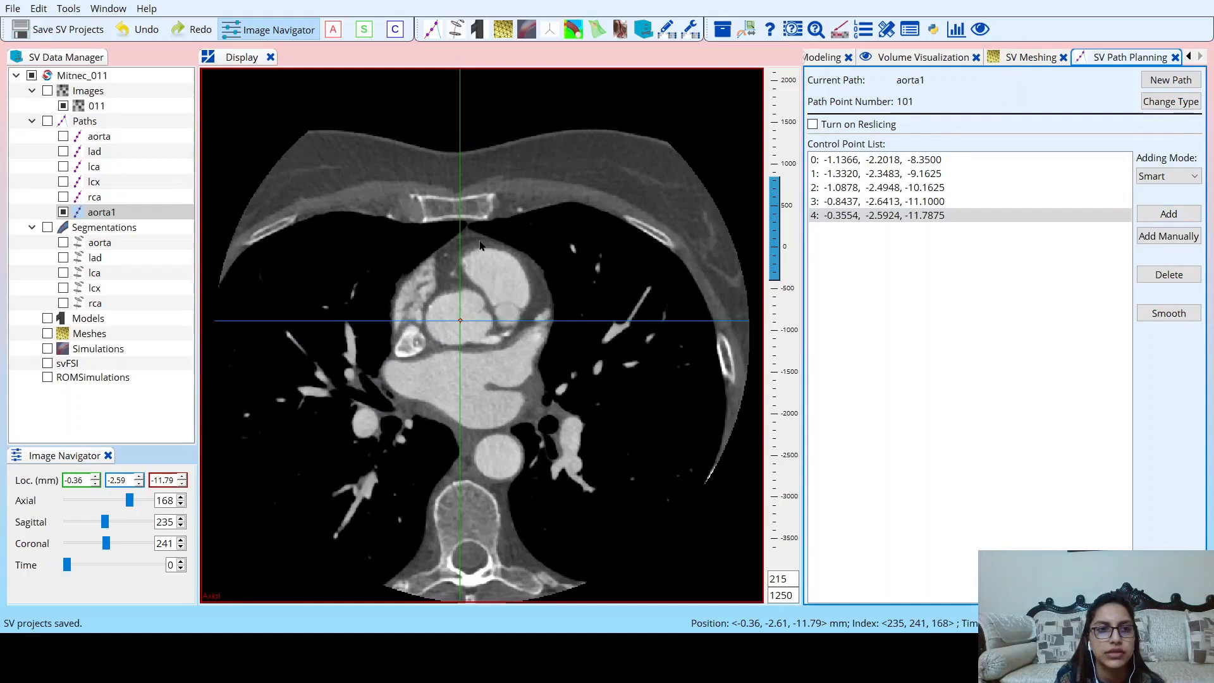
left_click(93, 30)
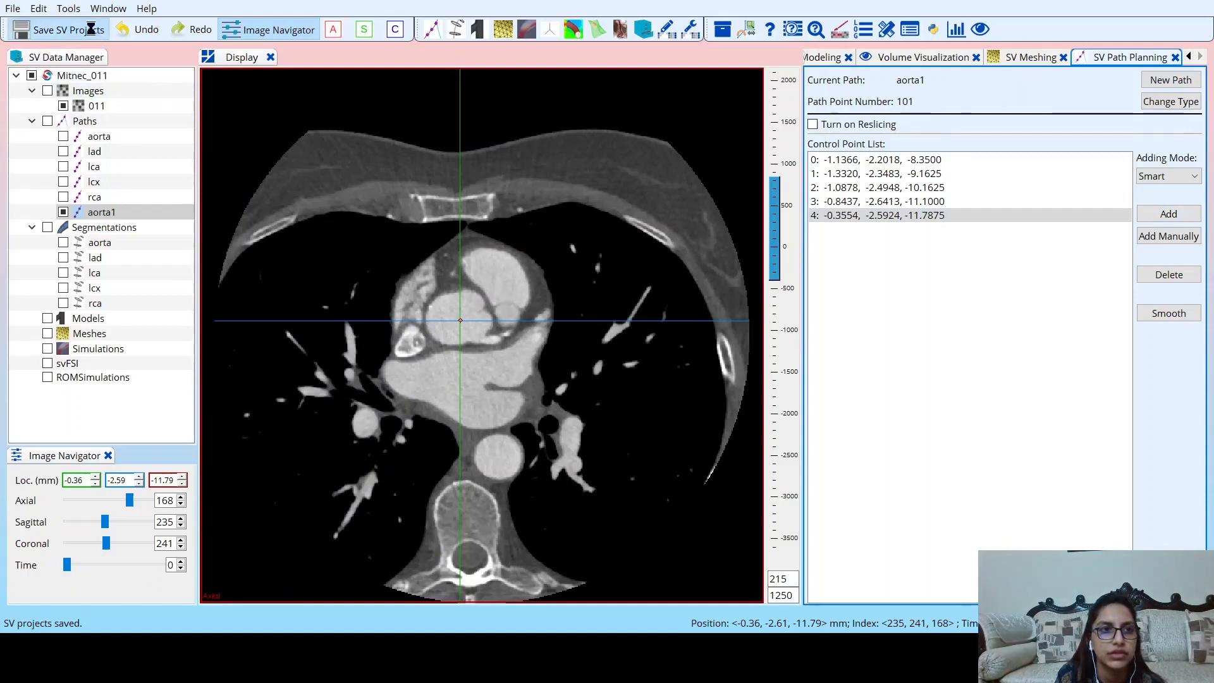
Create the contour group aorta1 under Segmentations for the aorta1 path and open it for 2D segmentation.
left_click(109, 233)
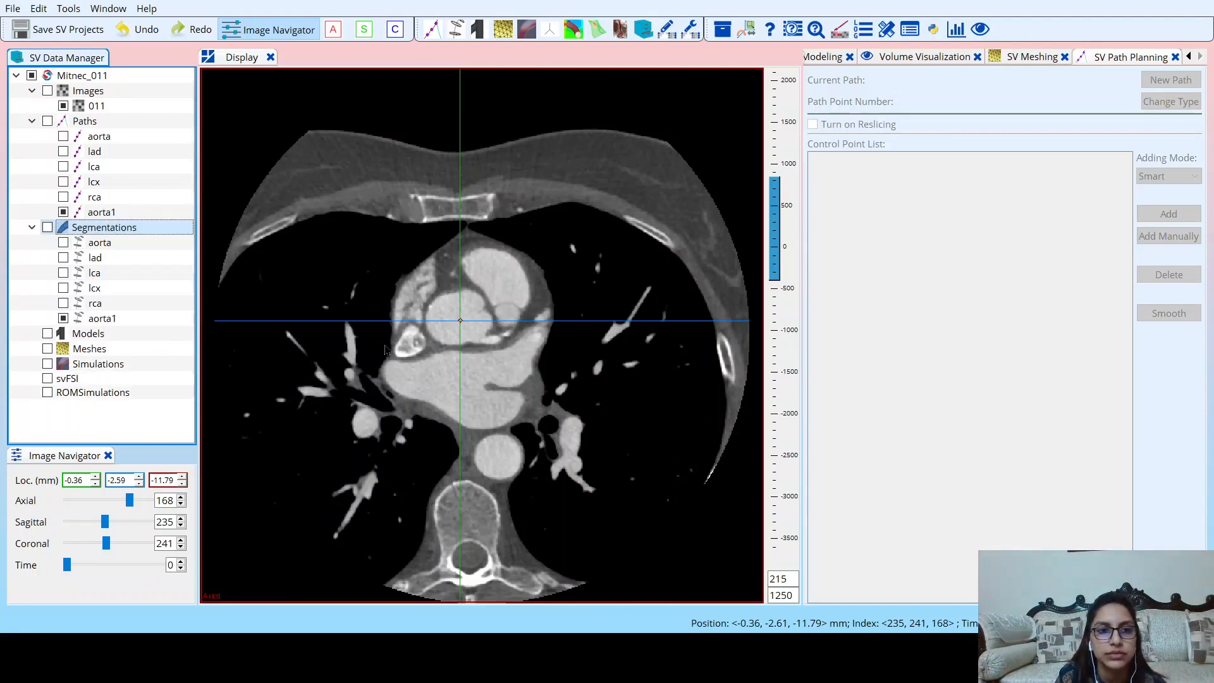
left_click(140, 320)
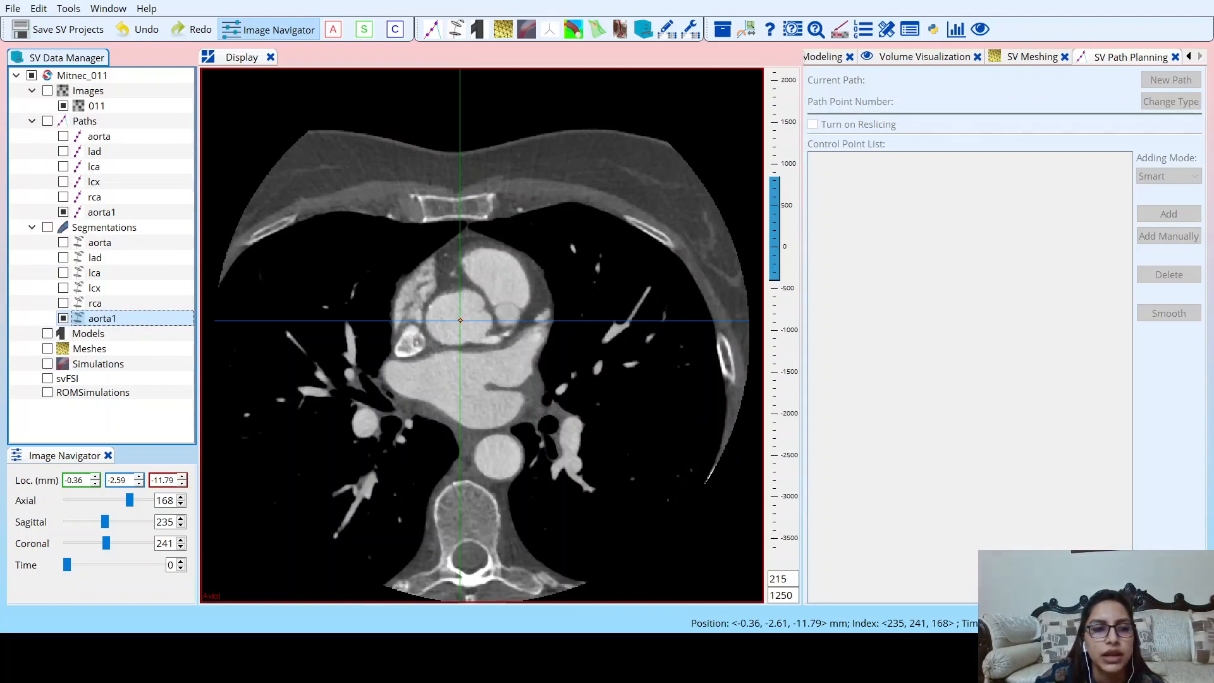
double_click(135, 319)
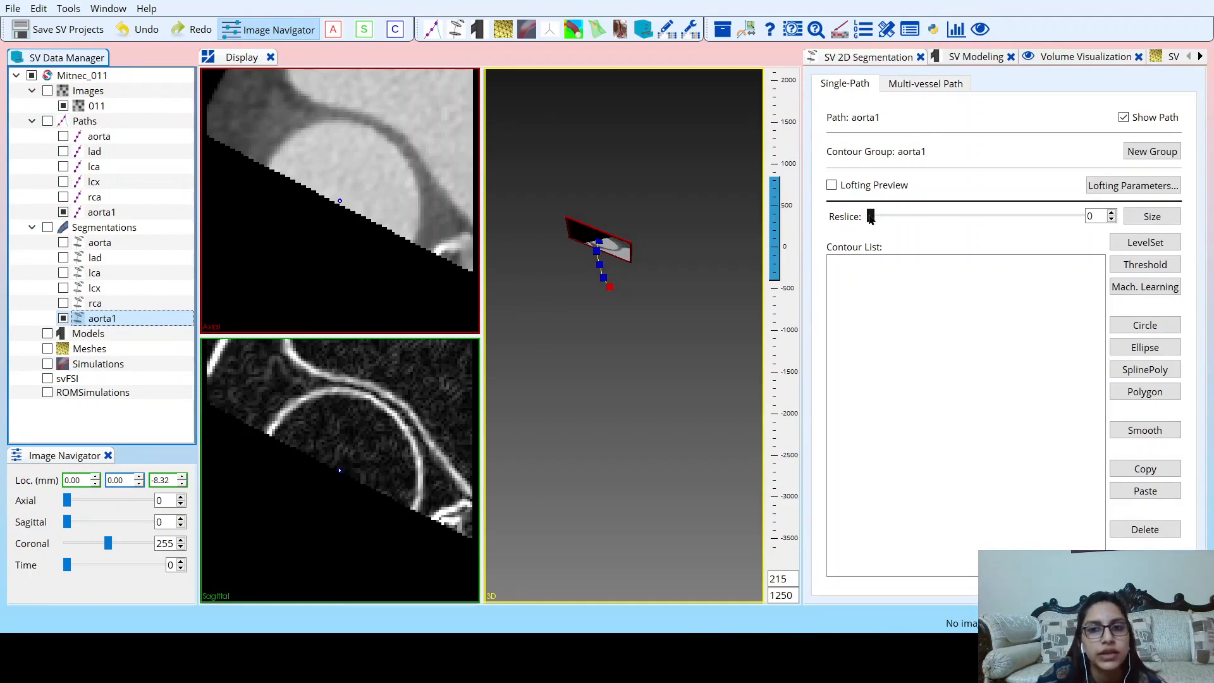
Check the vessel cross-sections along the aorta1 path from 0 to 99 and set the reslice position to 19.
left_click_drag(871, 217, 897, 216)
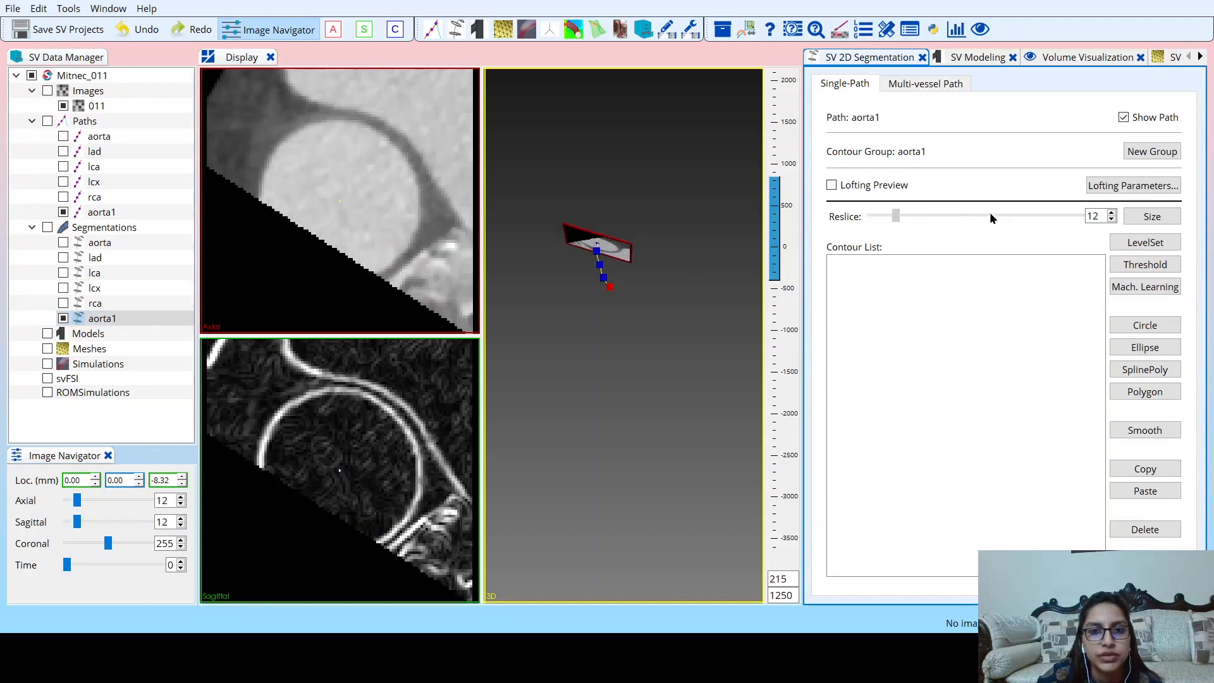
left_click_drag(990, 217, 831, 206)
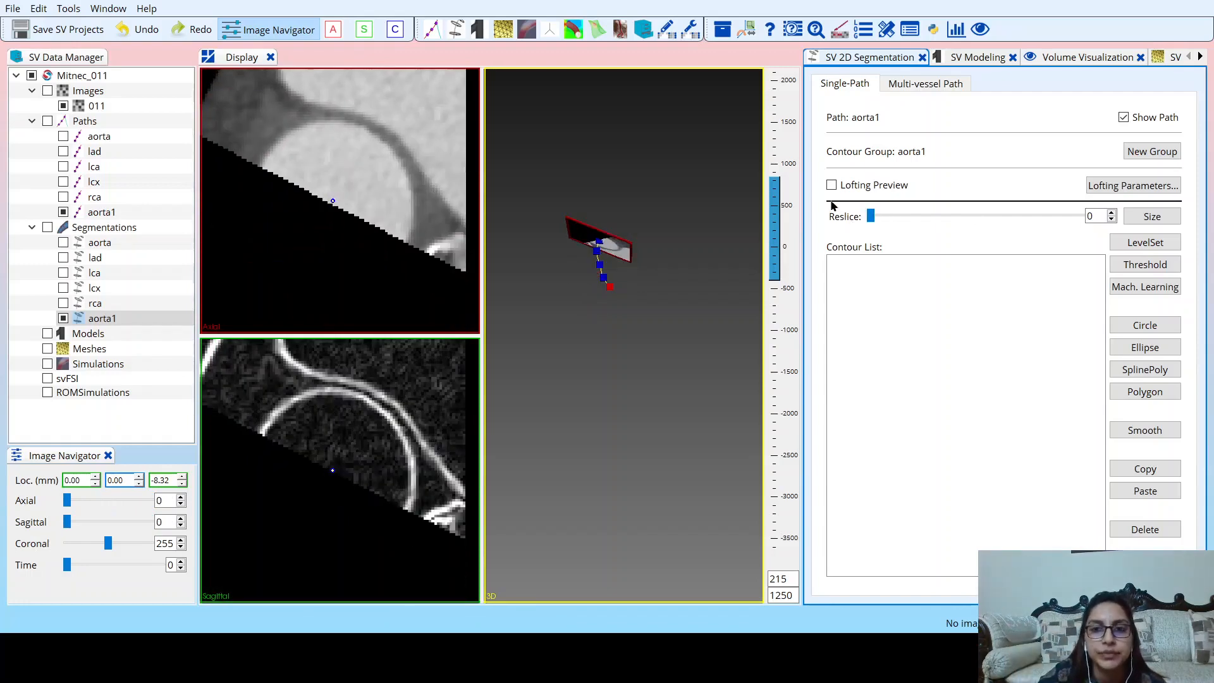
left_click(898, 219)
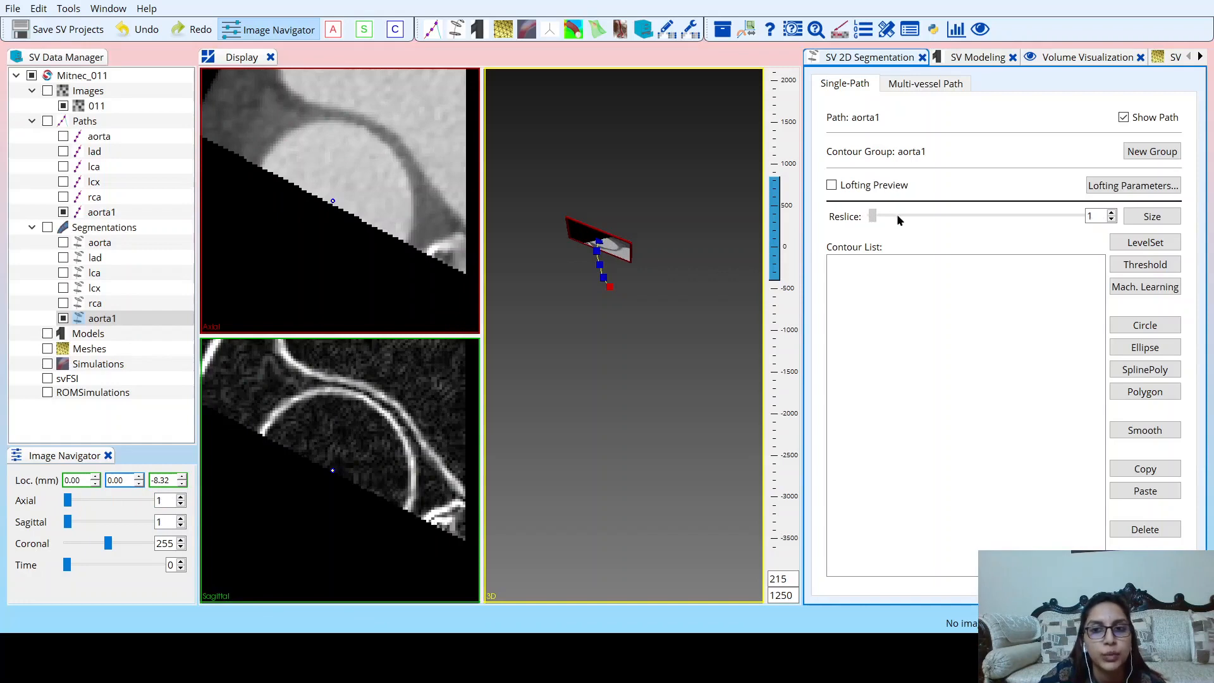
left_click_drag(898, 220, 1102, 210)
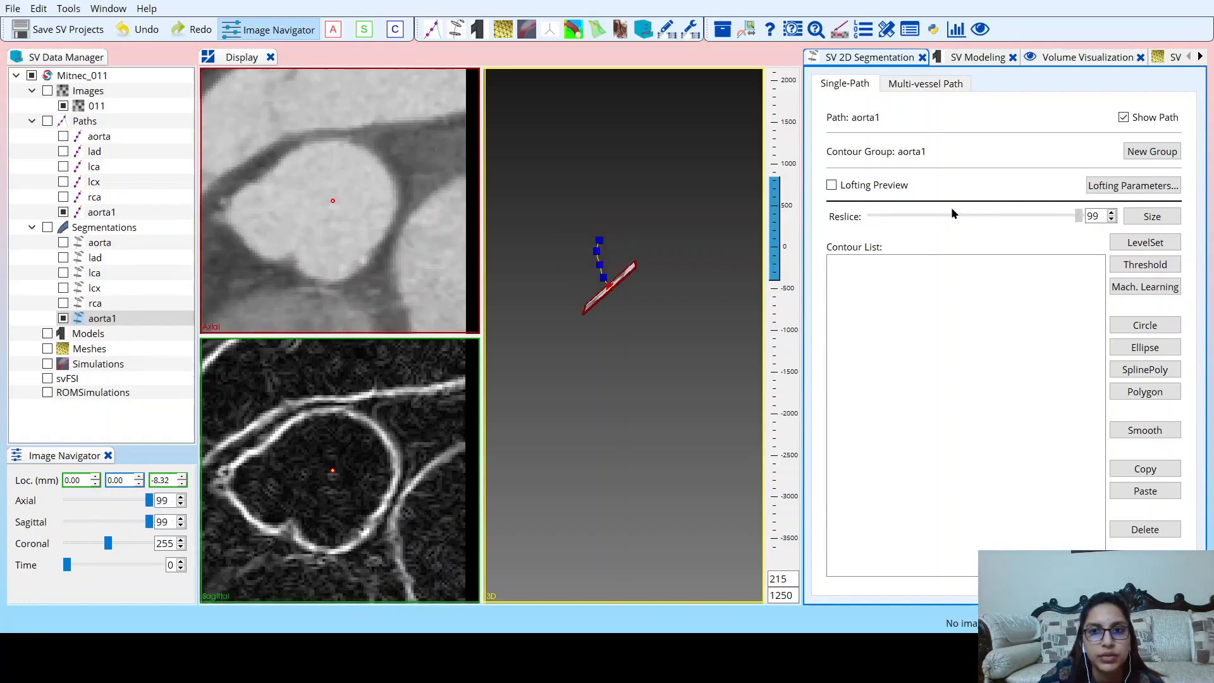
left_click_drag(952, 209, 909, 216)
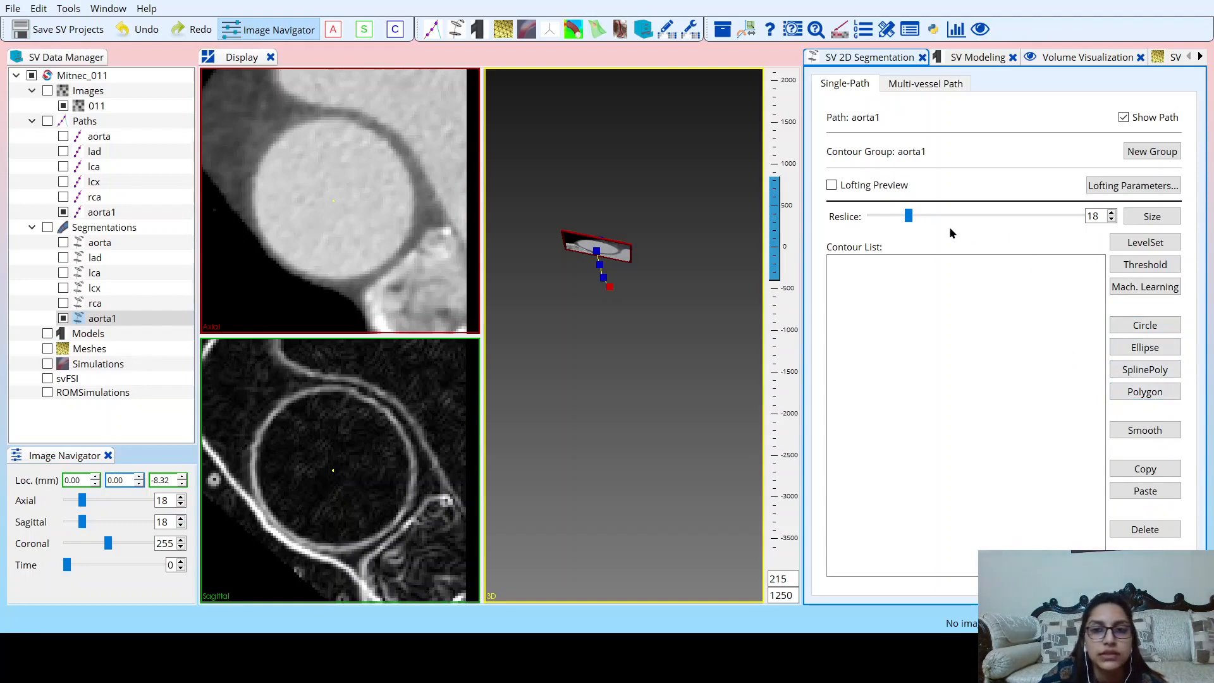
left_click(913, 213)
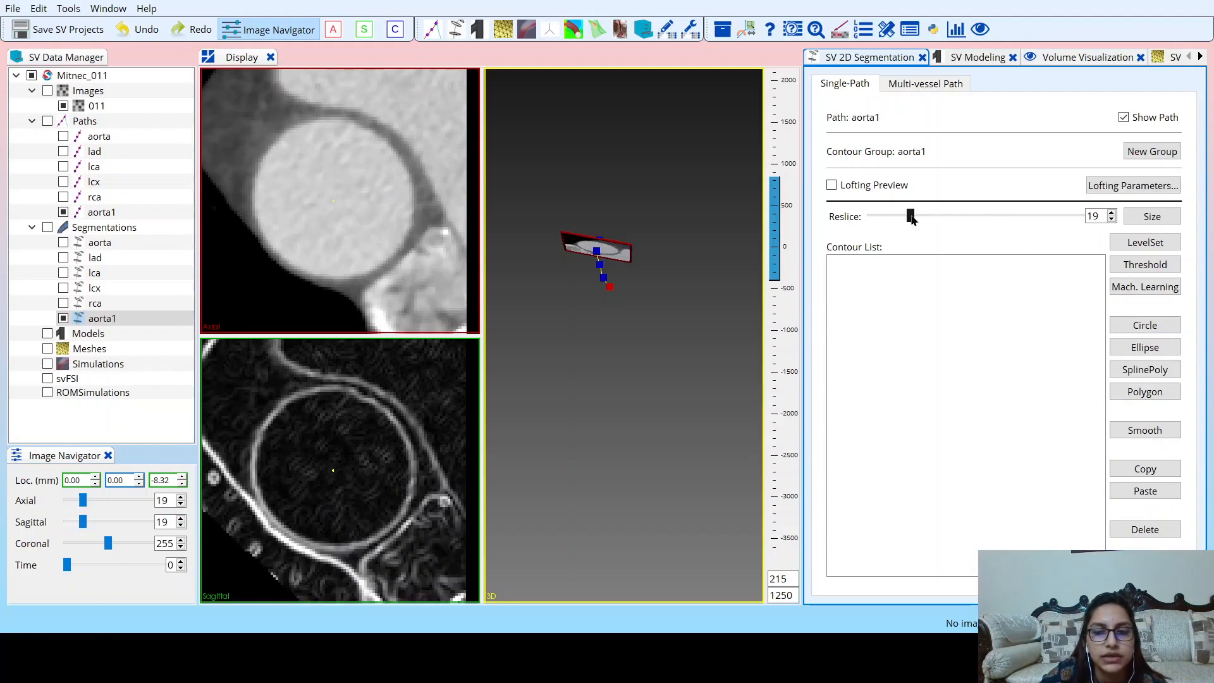
Turn on the lofting preview and draw a circle contour fitted to the aorta's wall at reslice 19.
left_click(831, 186)
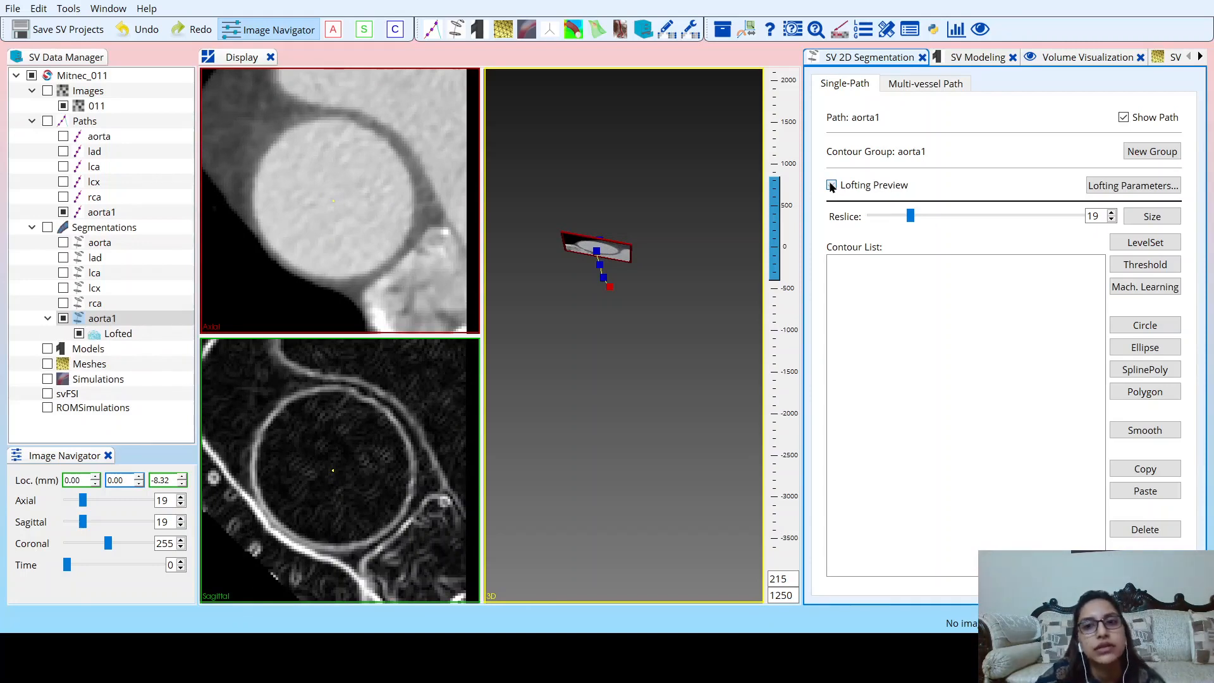
left_click(831, 185)
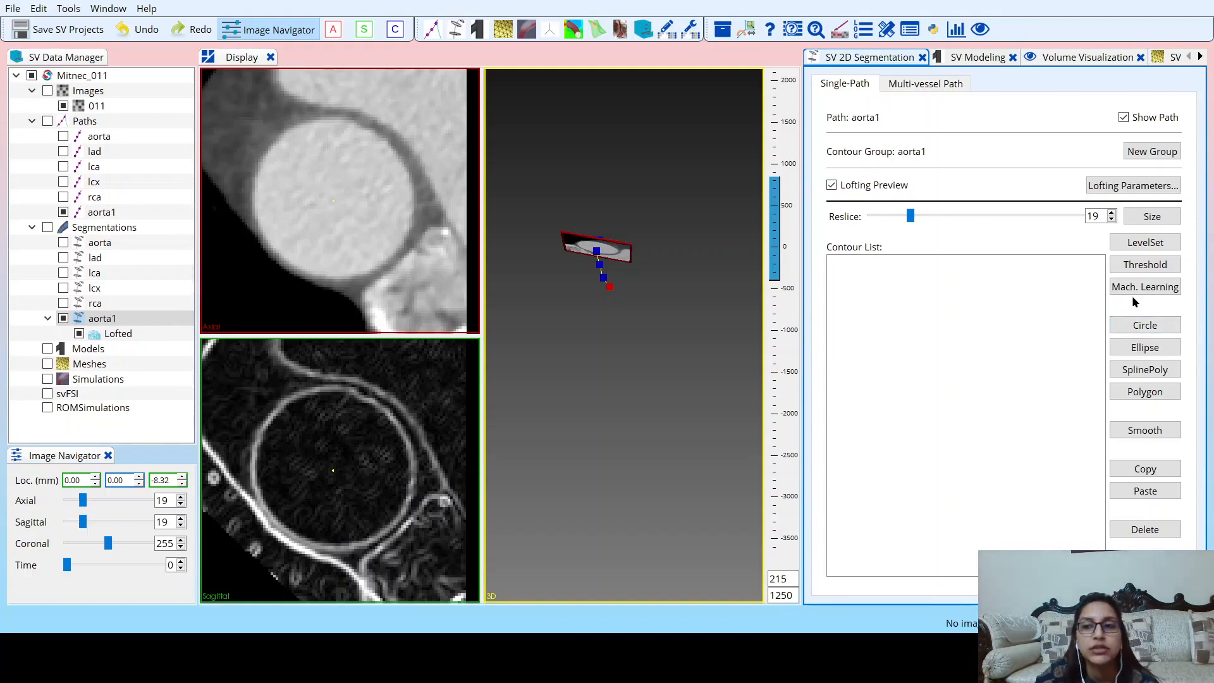
left_click(1144, 325)
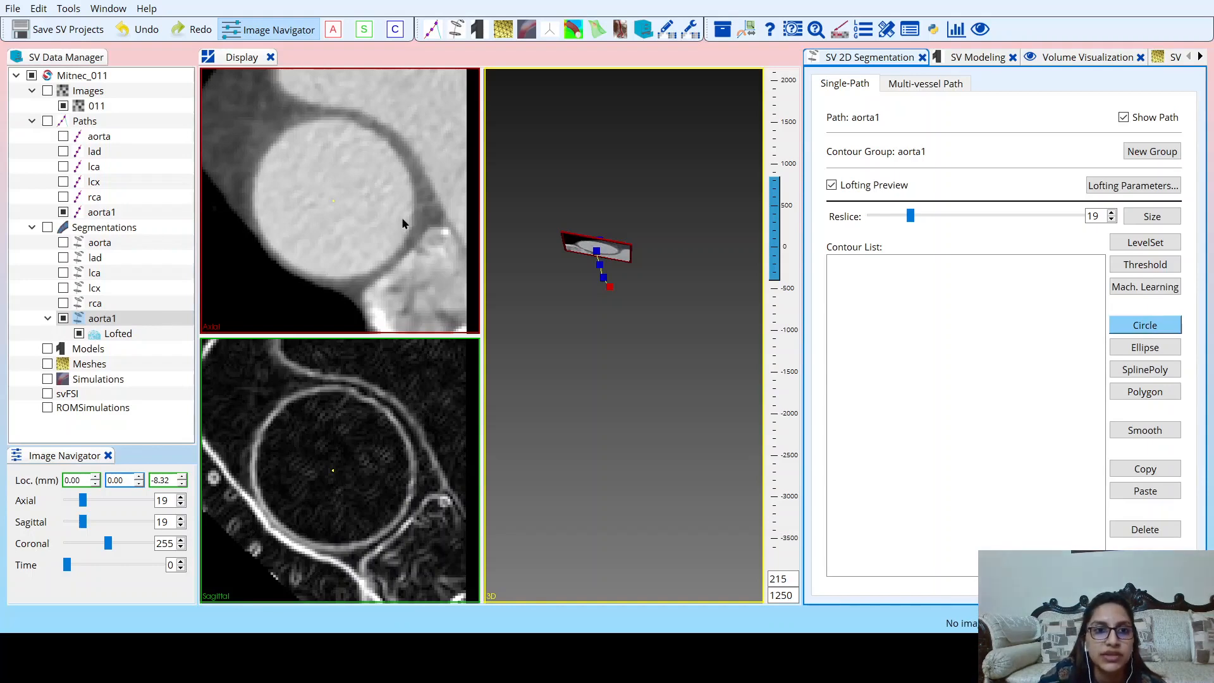
left_click(333, 202)
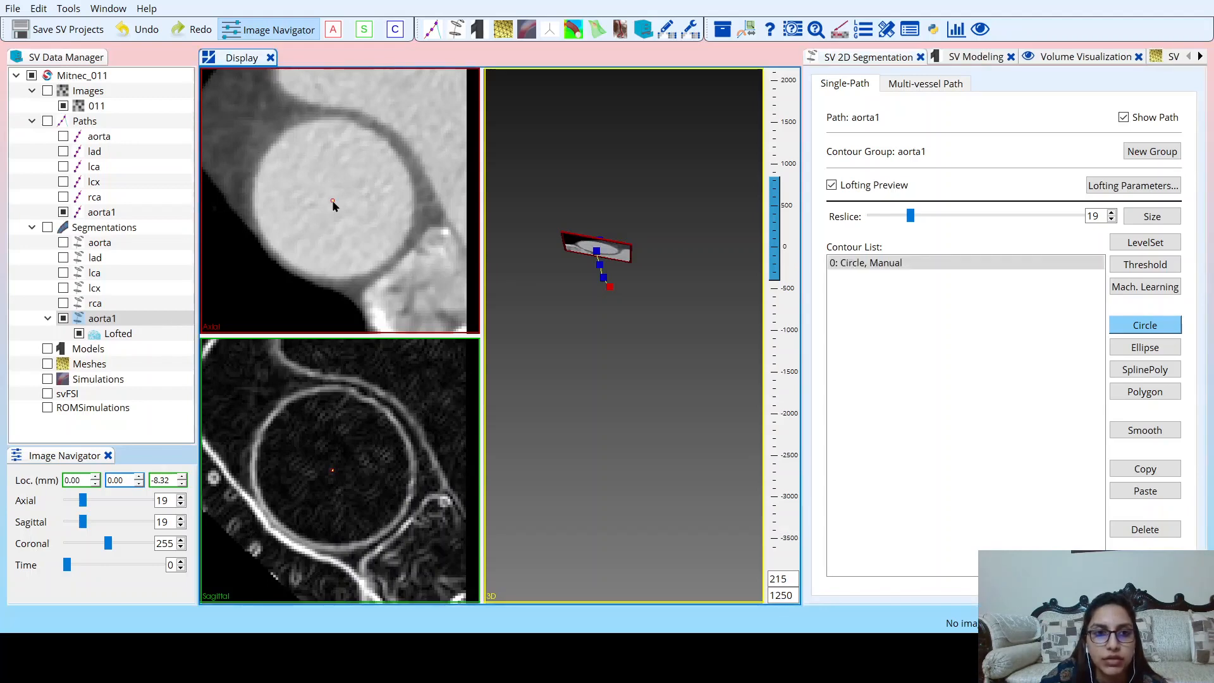
left_click_drag(333, 202, 385, 268)
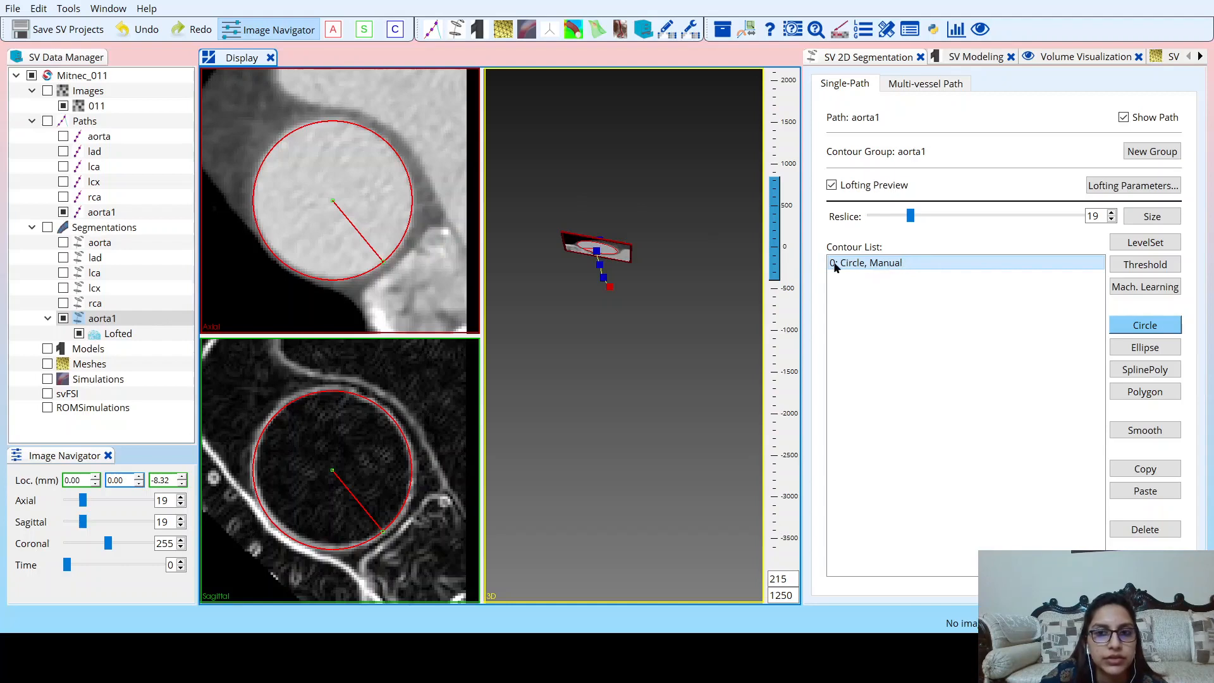
Add a second circle contour at reslice 52, centred on the aorta and sized to its wall.
left_click_drag(911, 217, 947, 219)
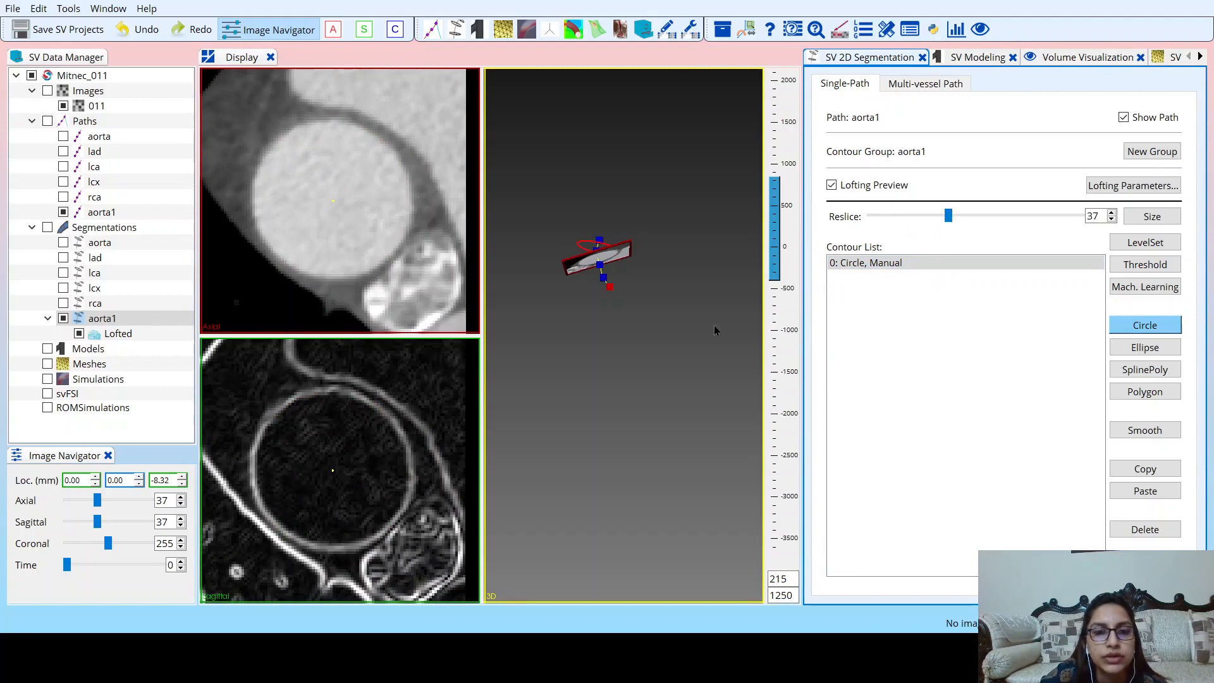
scroll(601, 358, "up", 1)
scroll(601, 356, "up", 2)
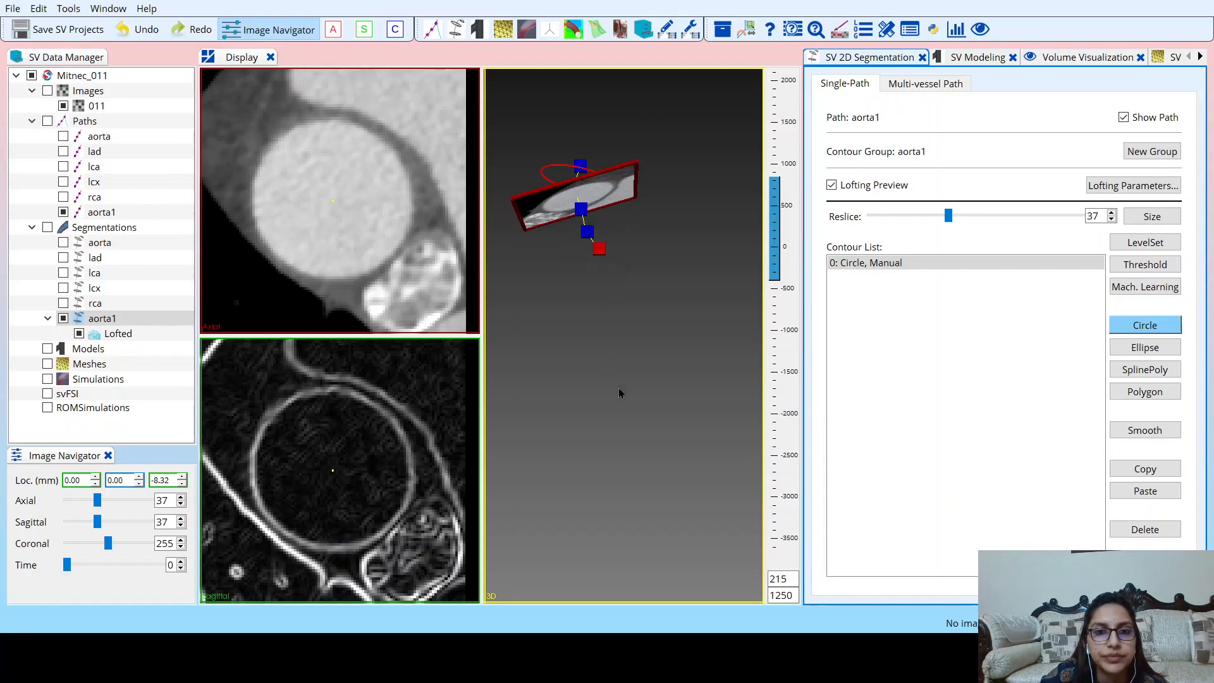
mouse_move(619, 394)
left_mouse_down()
mouse_move(625, 420)
mouse_move(615, 406)
left_mouse_up()
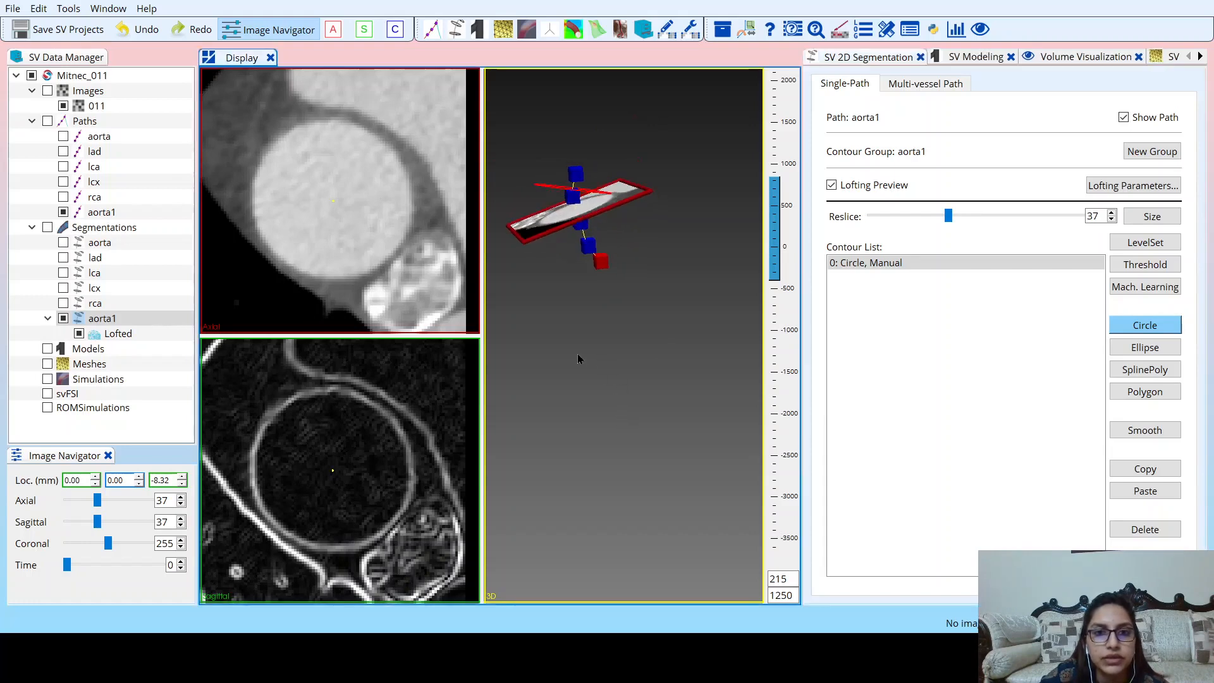
scroll(578, 325, "up", 2)
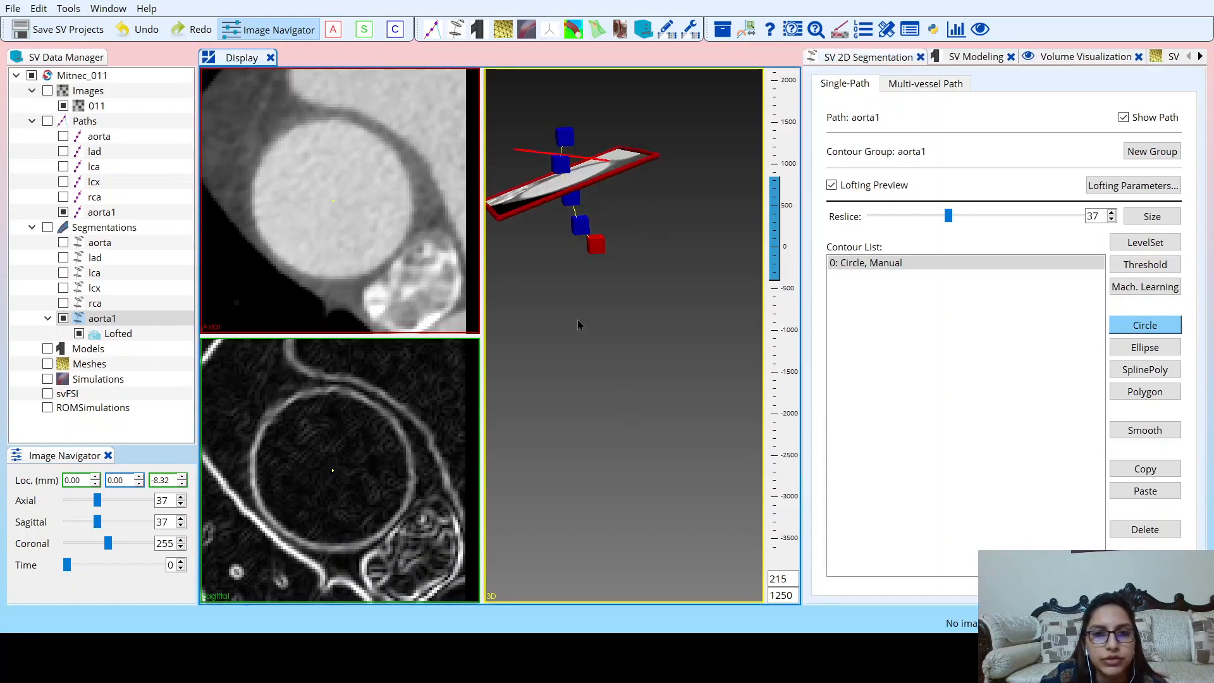
mouse_move(578, 324)
left_mouse_down()
mouse_move(556, 331)
mouse_move(594, 329)
mouse_move(581, 323)
left_mouse_up()
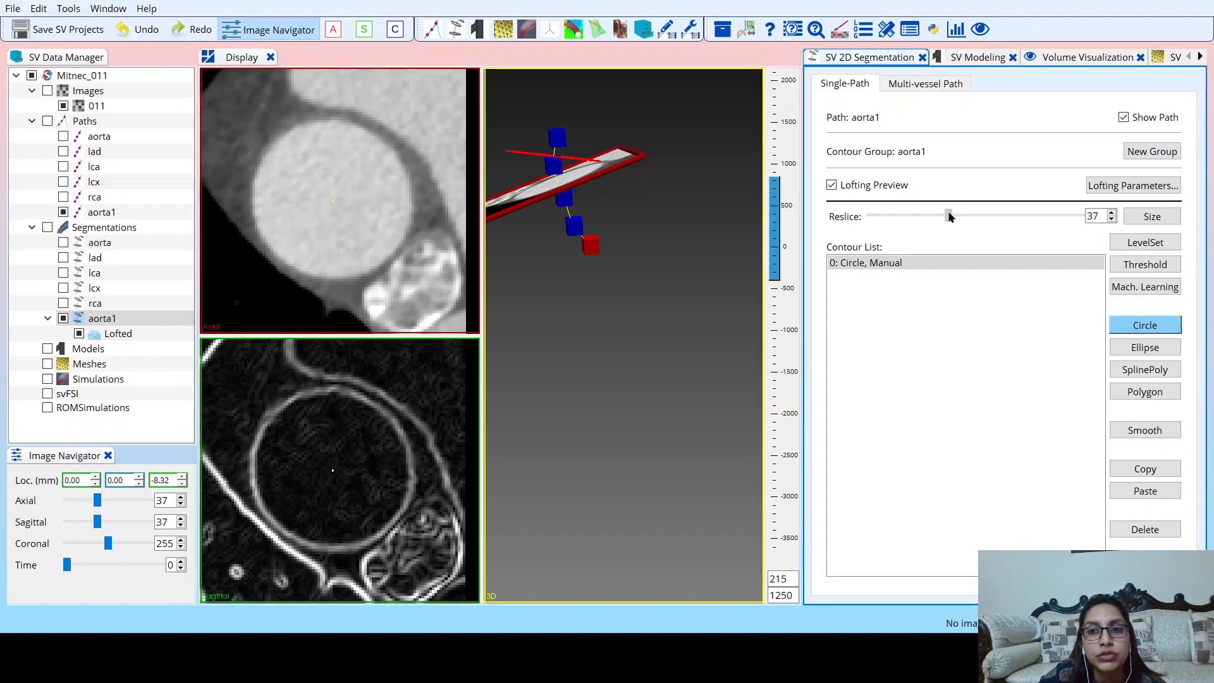
left_click_drag(948, 216, 981, 217)
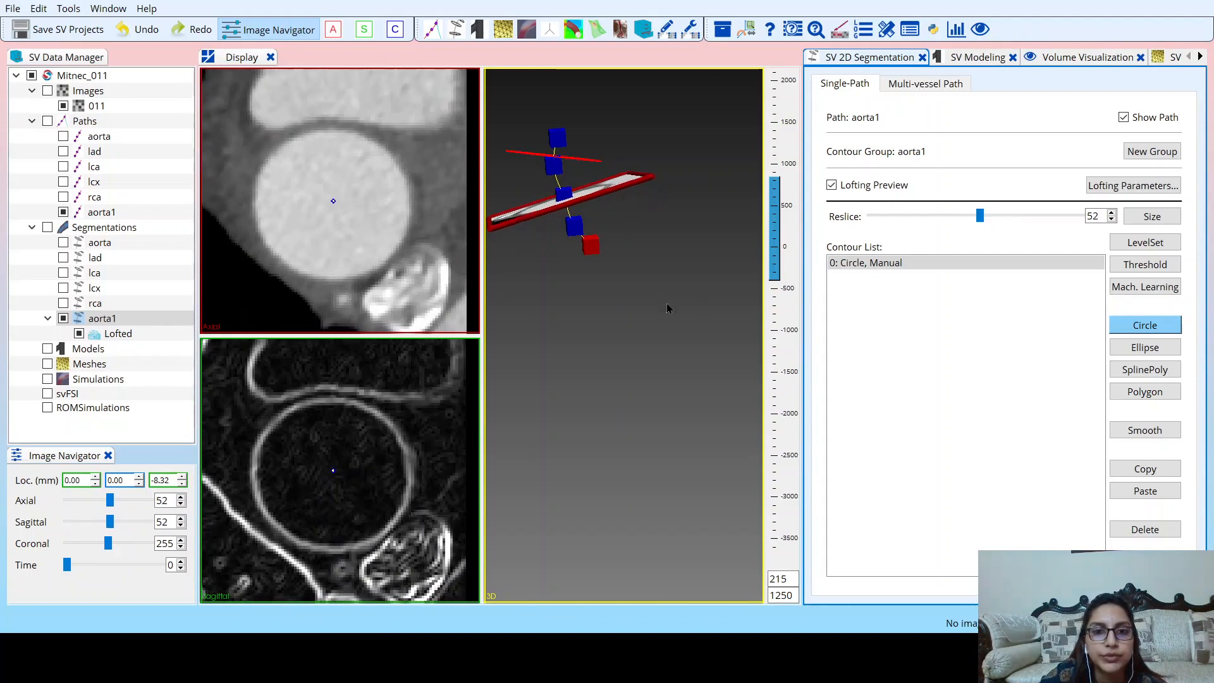
left_click_drag(646, 312, 705, 286)
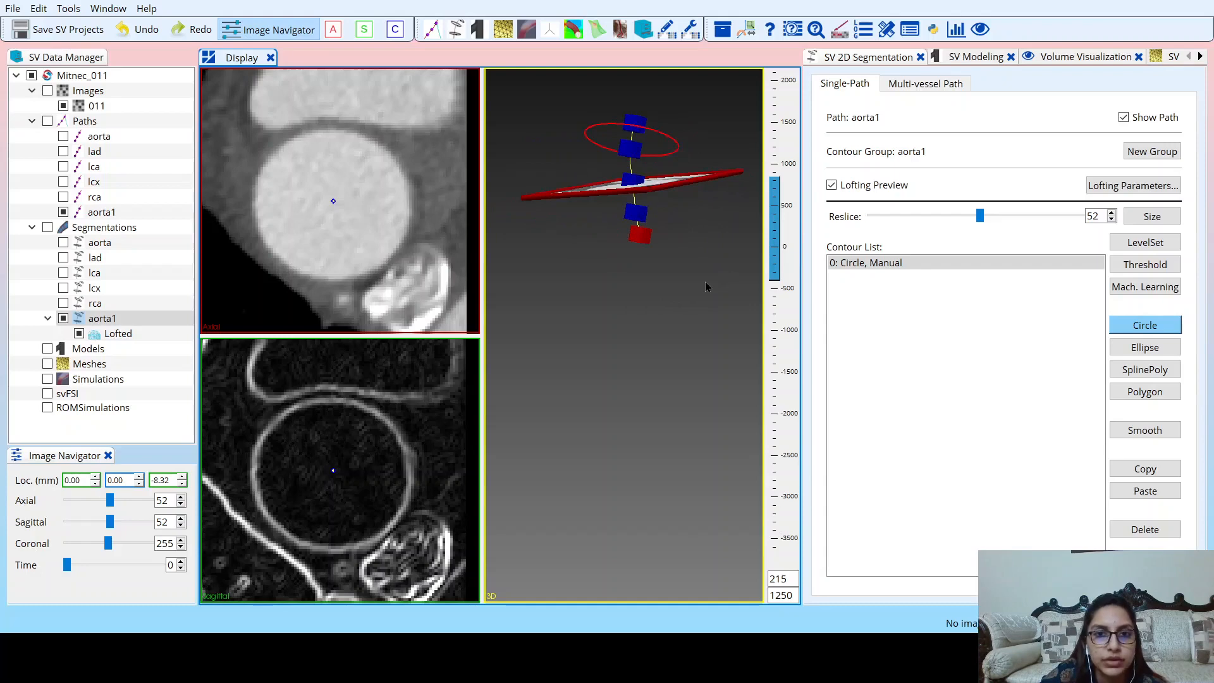
left_click(1124, 323)
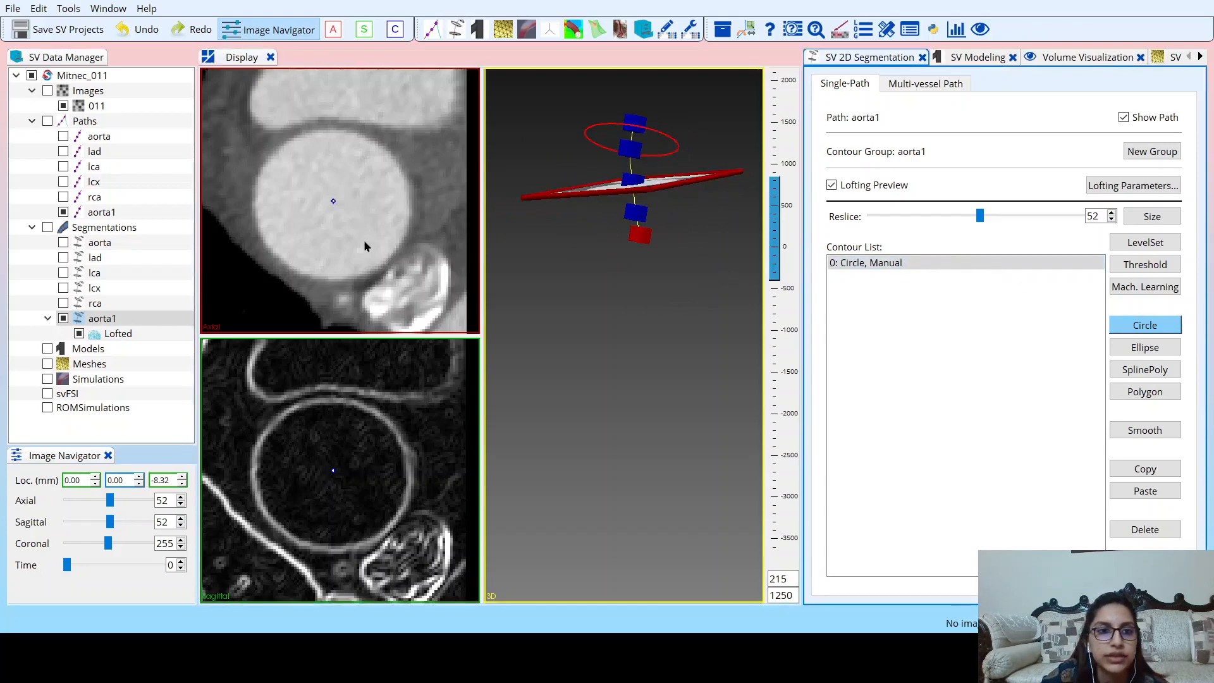
left_click(333, 205)
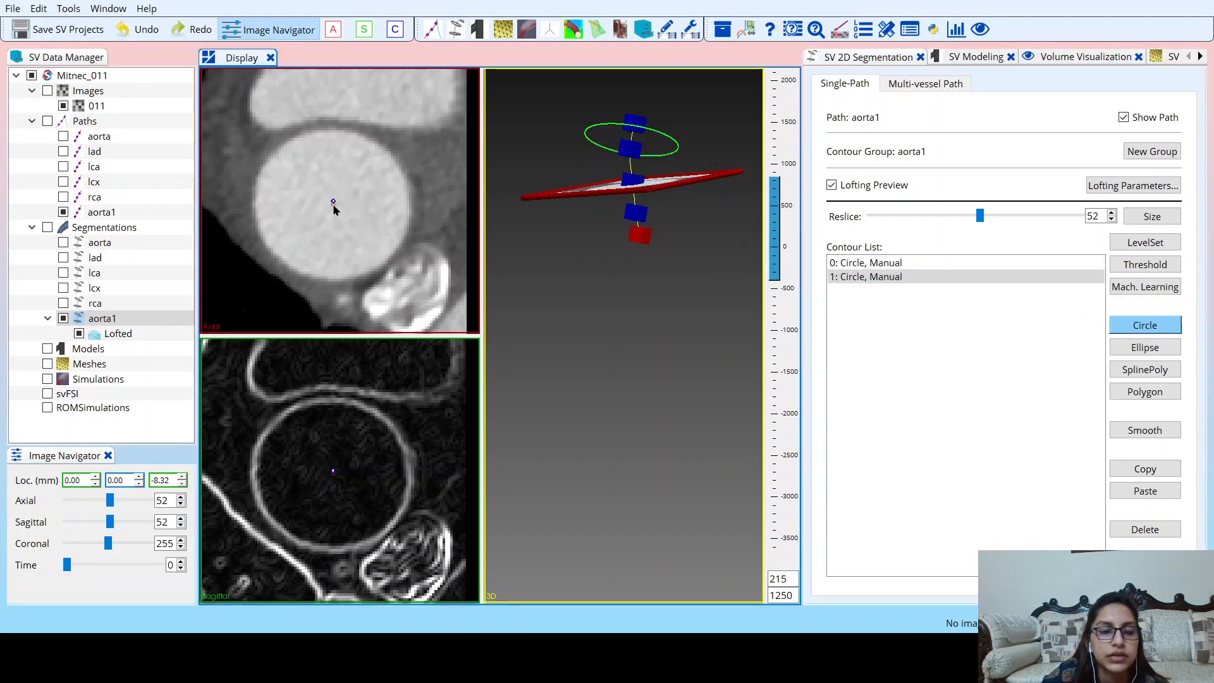
left_click_drag(353, 231, 388, 266)
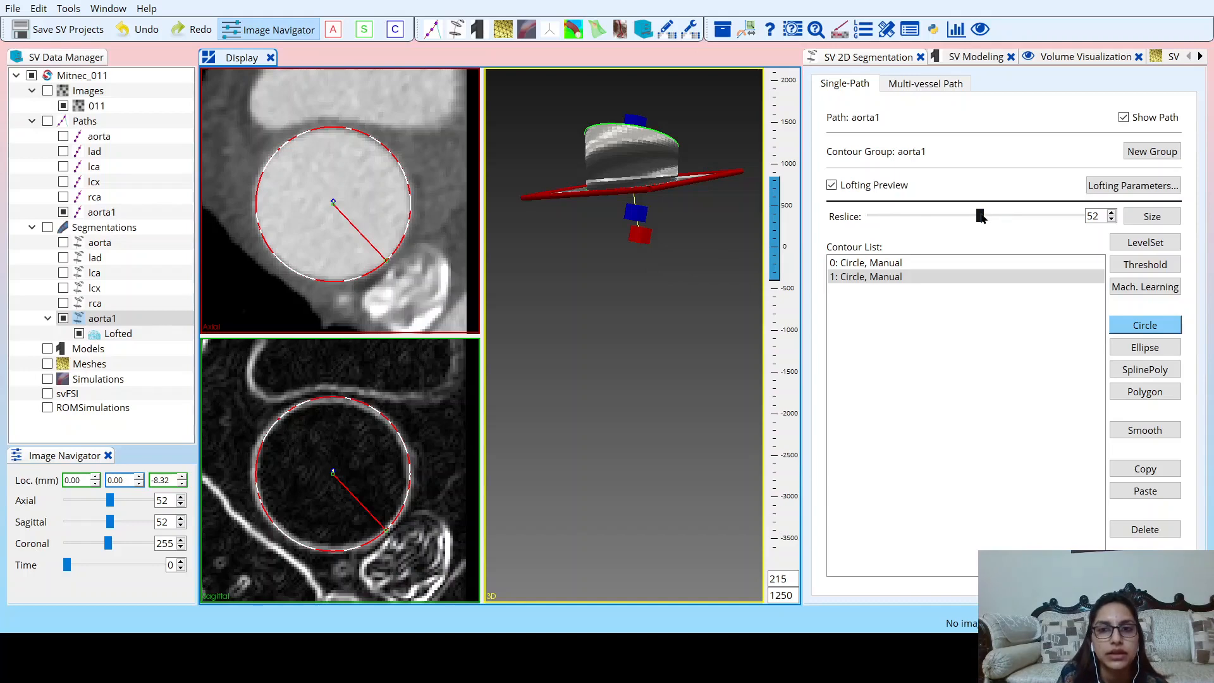
Add a third circle contour at reslice 78, sized to the aorta's wall, and recentre it on the lumen.
left_click_drag(981, 217, 1034, 218)
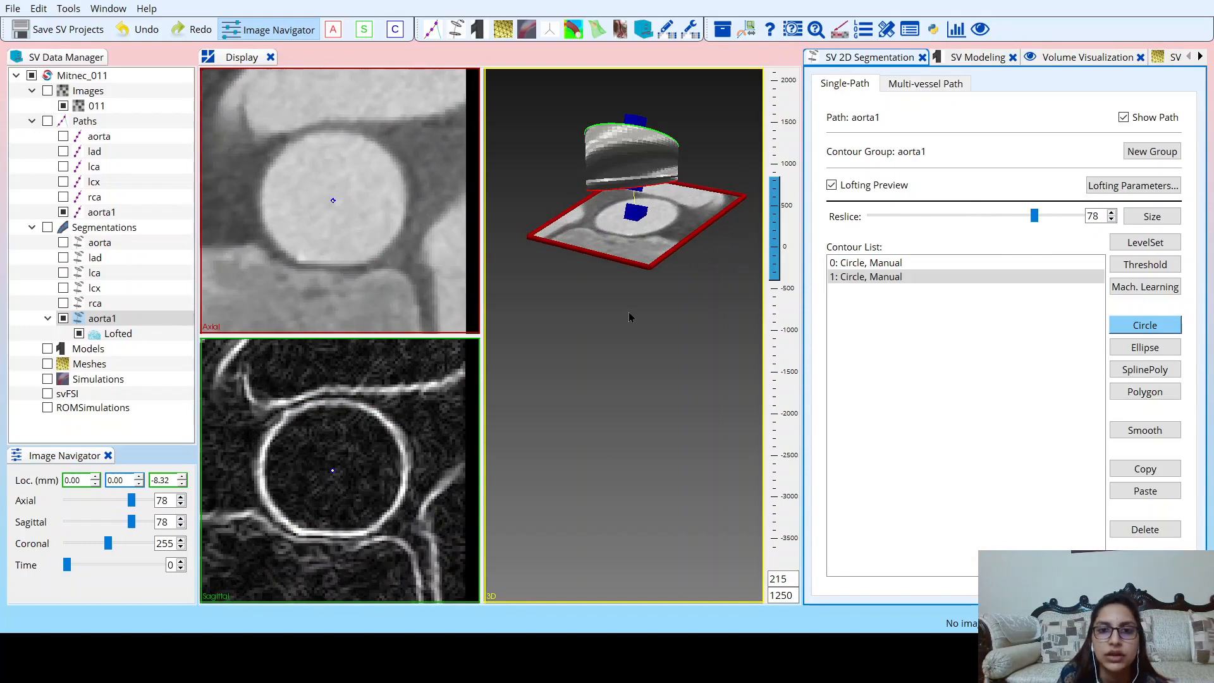
left_click_drag(629, 313, 544, 336)
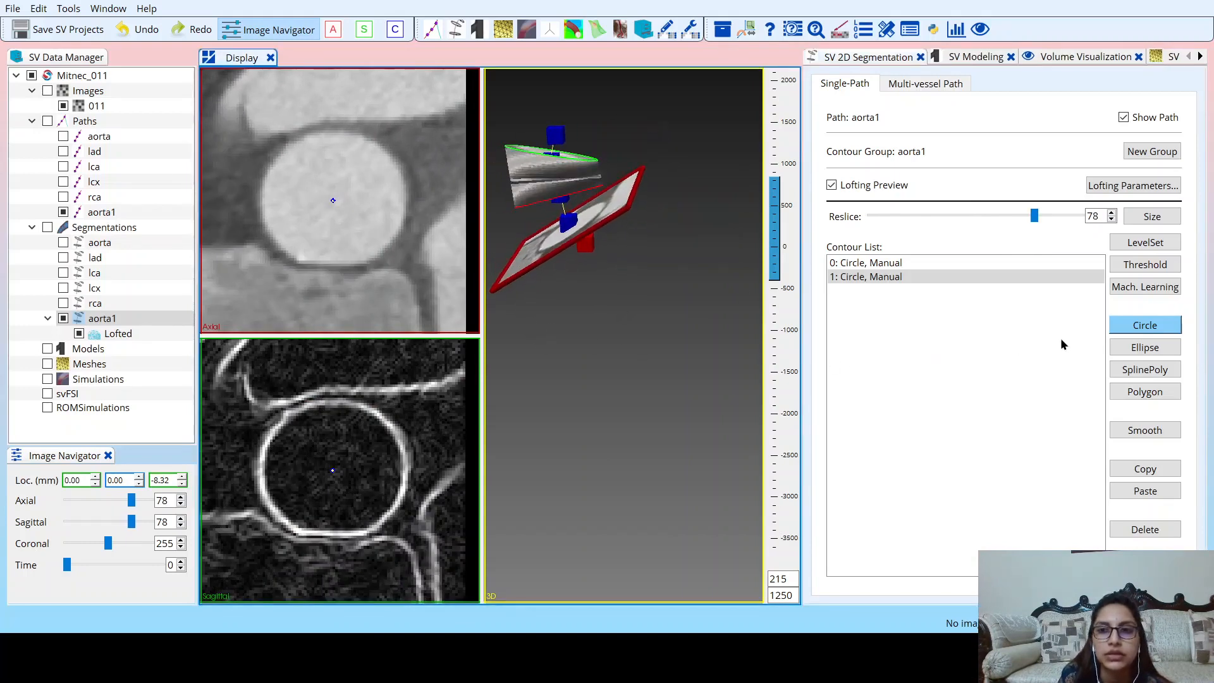
left_click(1146, 328)
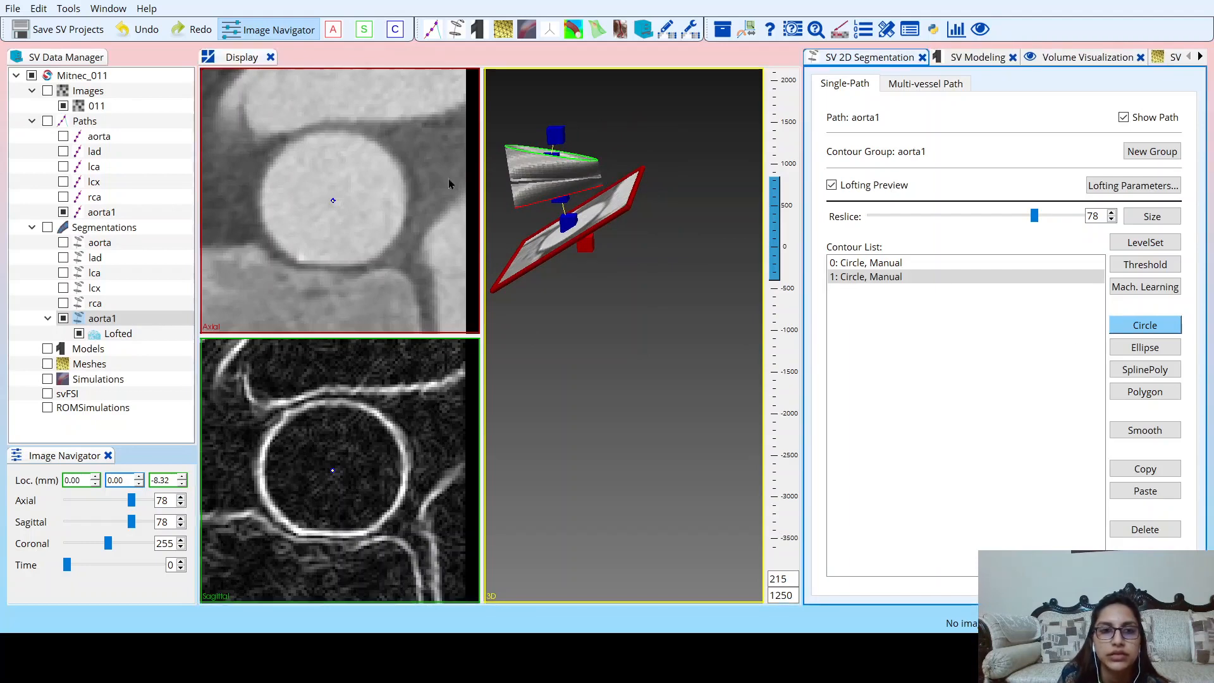
left_click(336, 199)
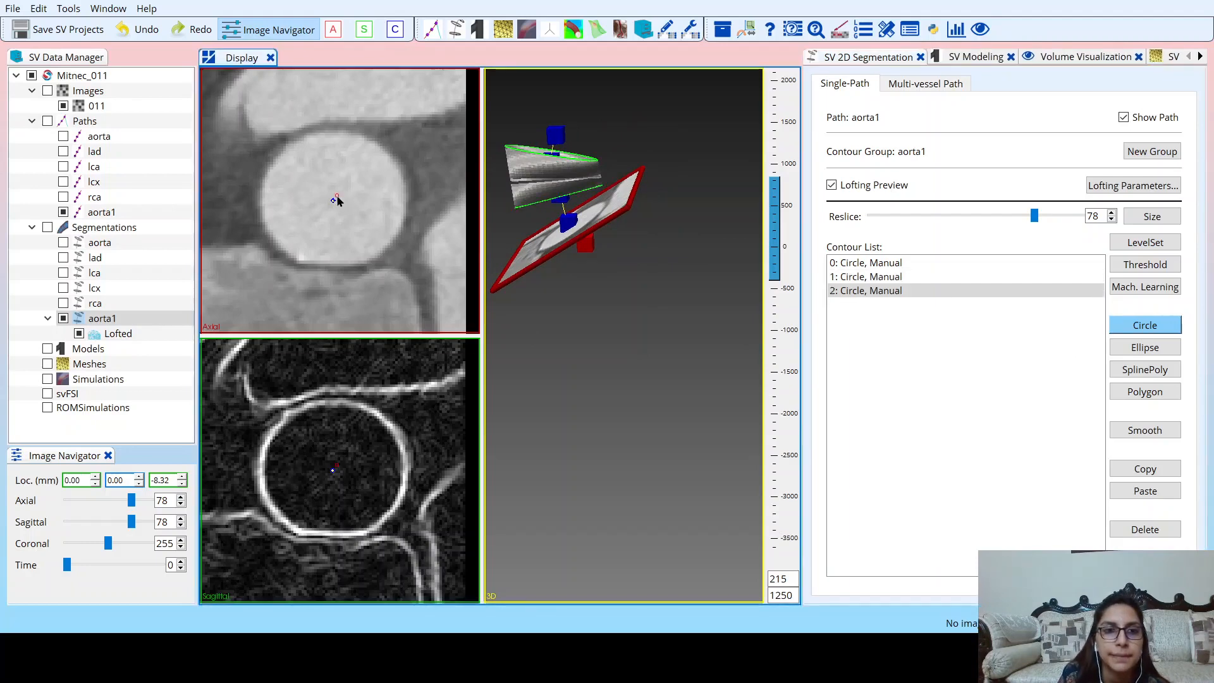
left_click_drag(337, 200, 381, 256)
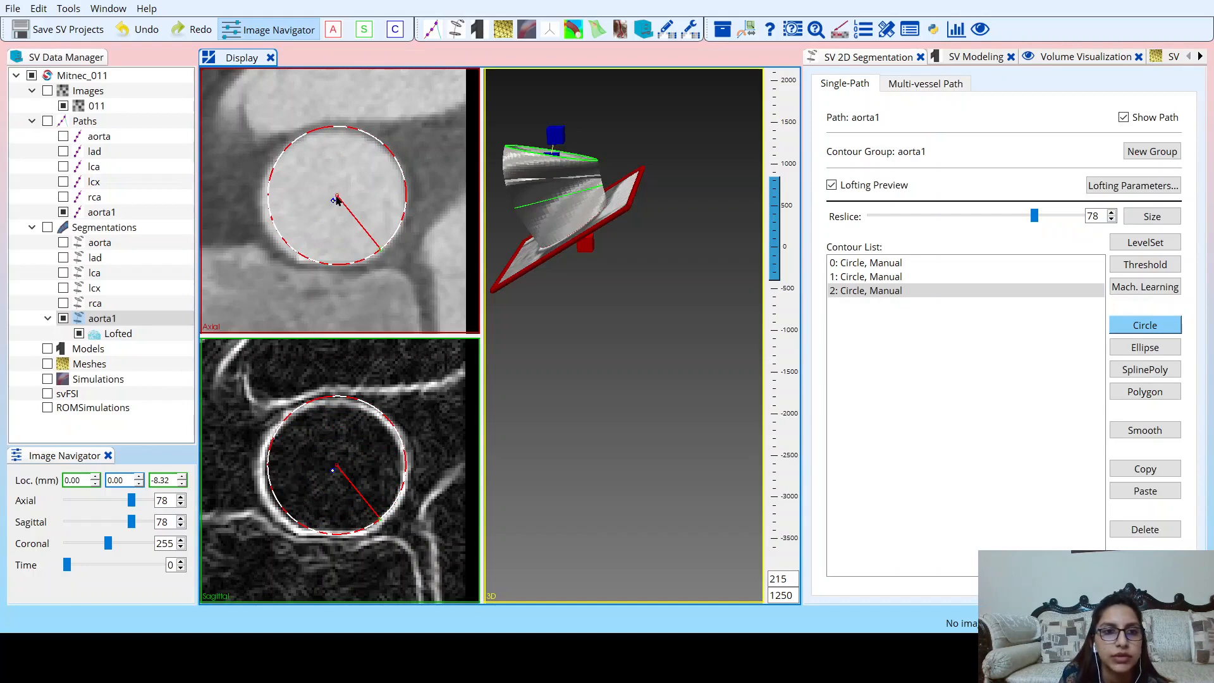
left_click_drag(336, 200, 334, 202)
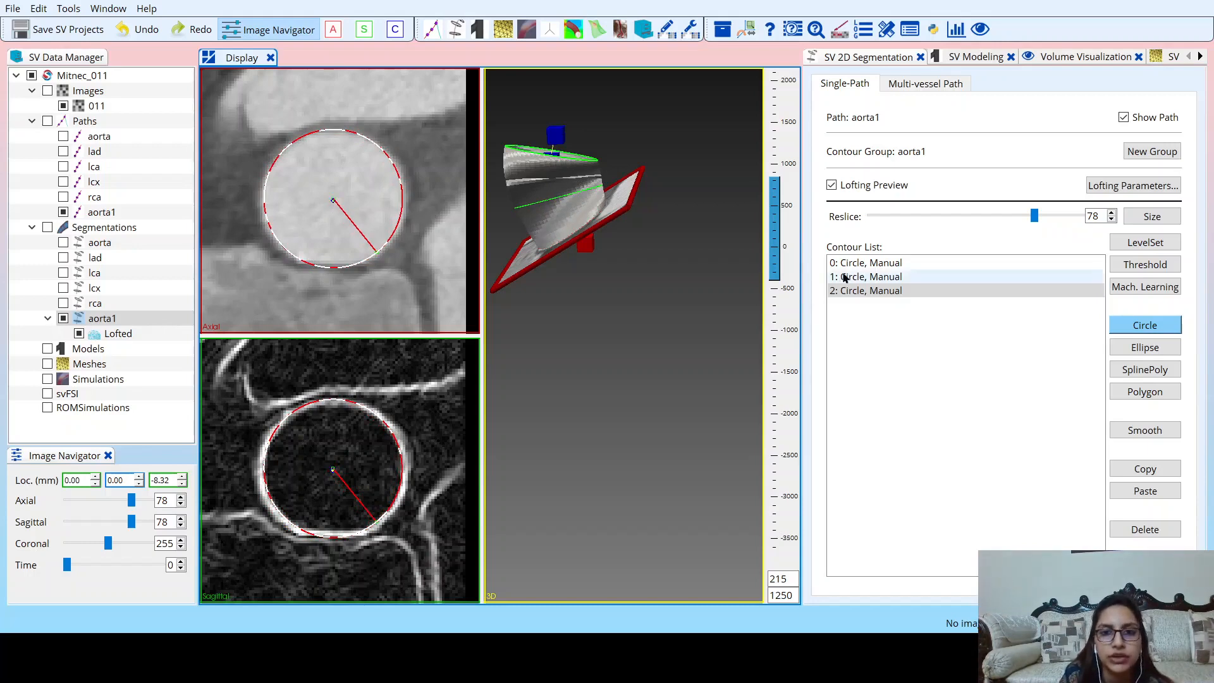
Outline the irregular aortic root at reslice 100 with a closed five-point SplinePoly contour.
left_click_drag(568, 325, 553, 406)
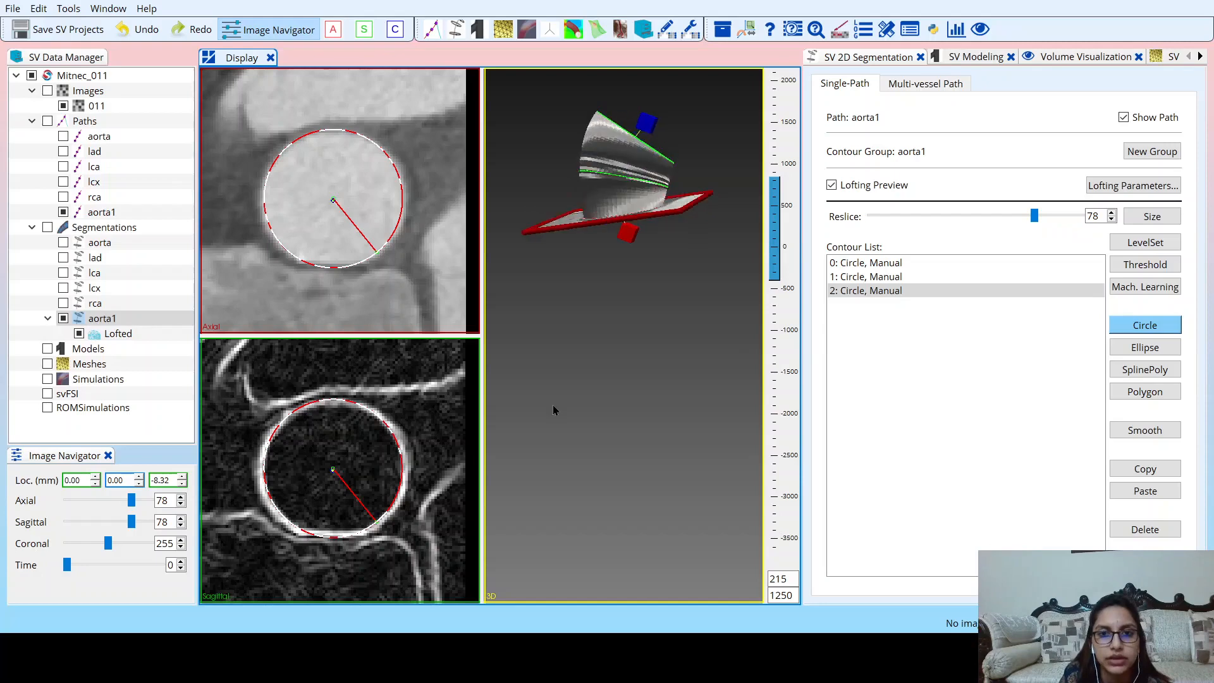
left_click(1035, 216)
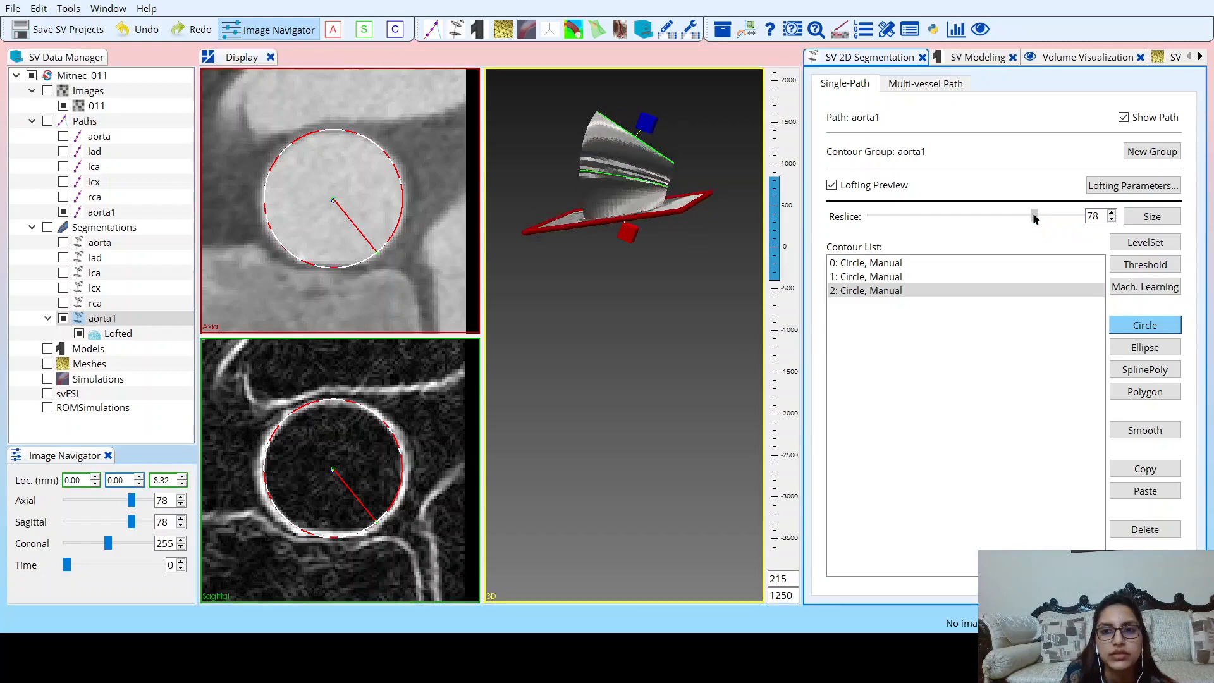
left_click_drag(1035, 216, 1104, 223)
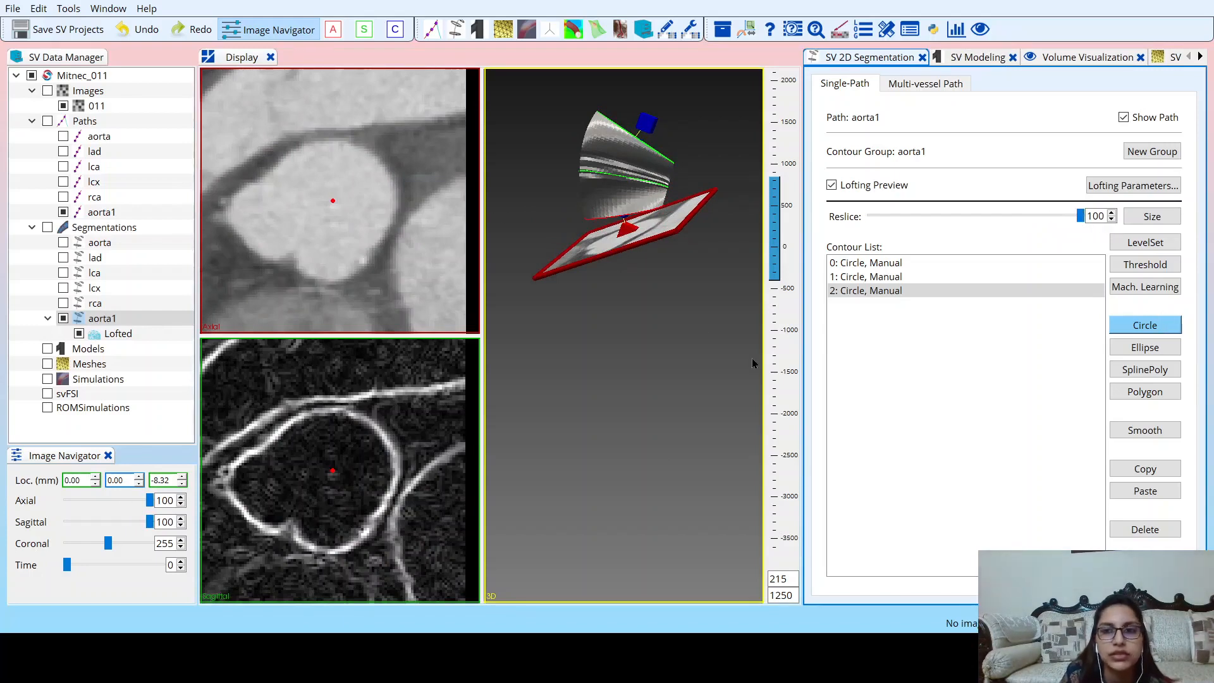
left_click(1126, 371)
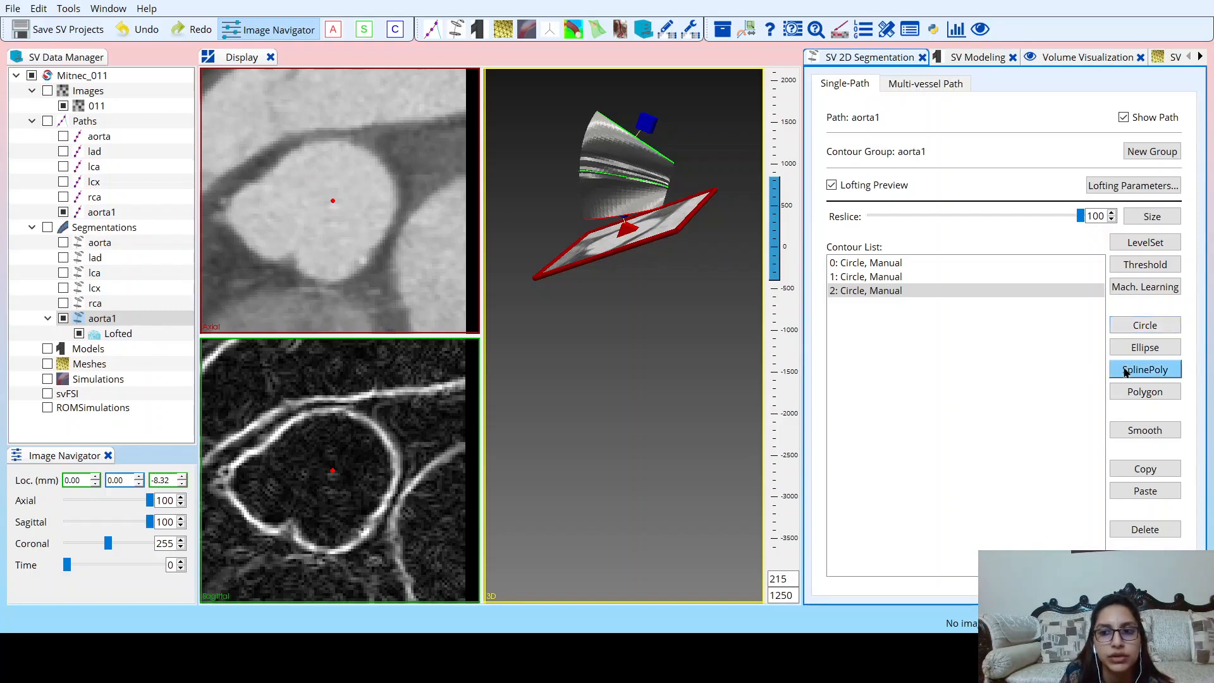
left_click(231, 197)
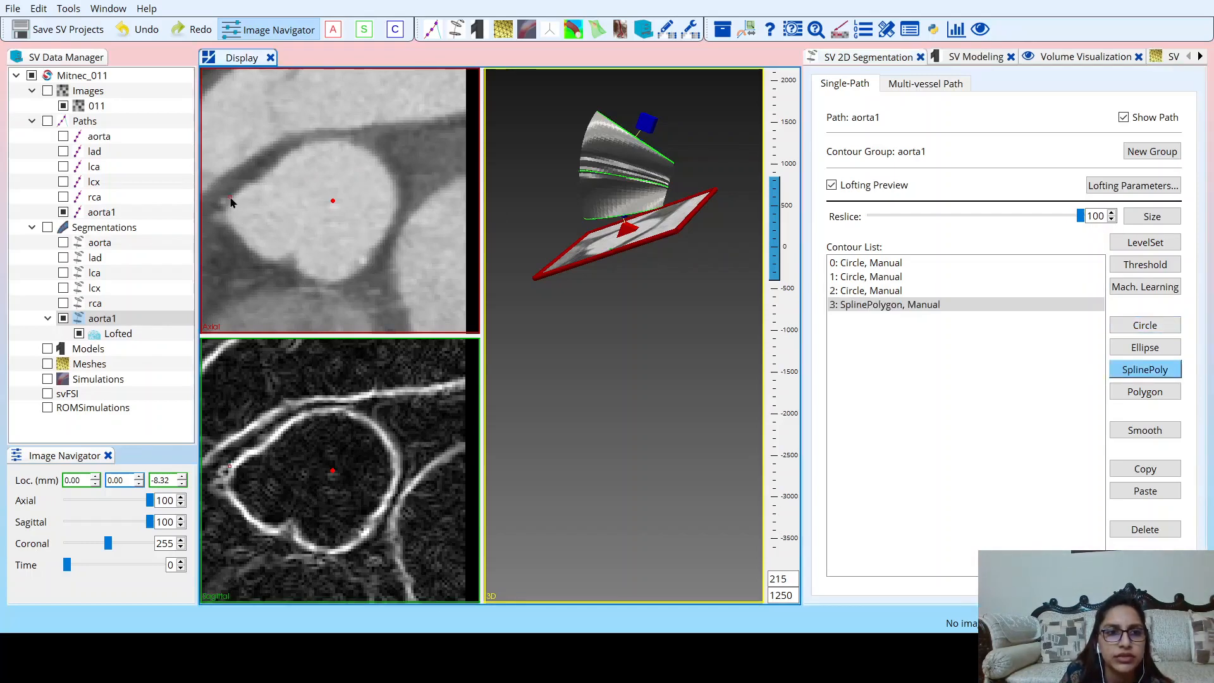
left_click(294, 152)
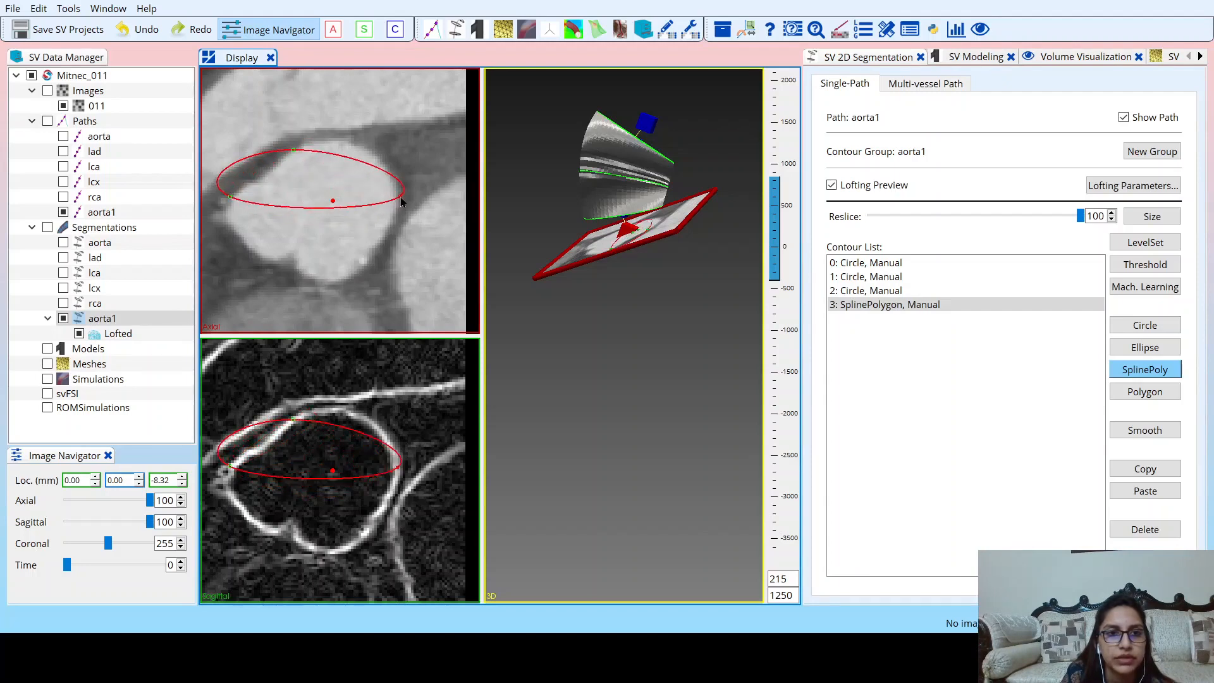
left_click(378, 163)
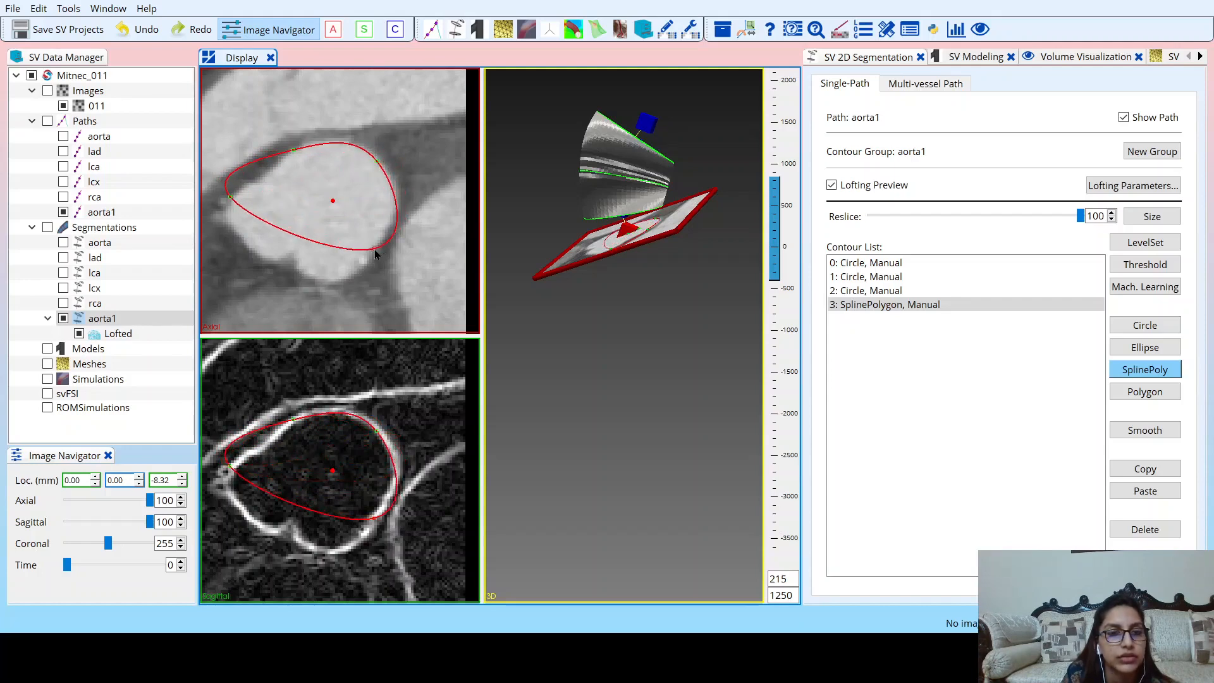
left_click(375, 251)
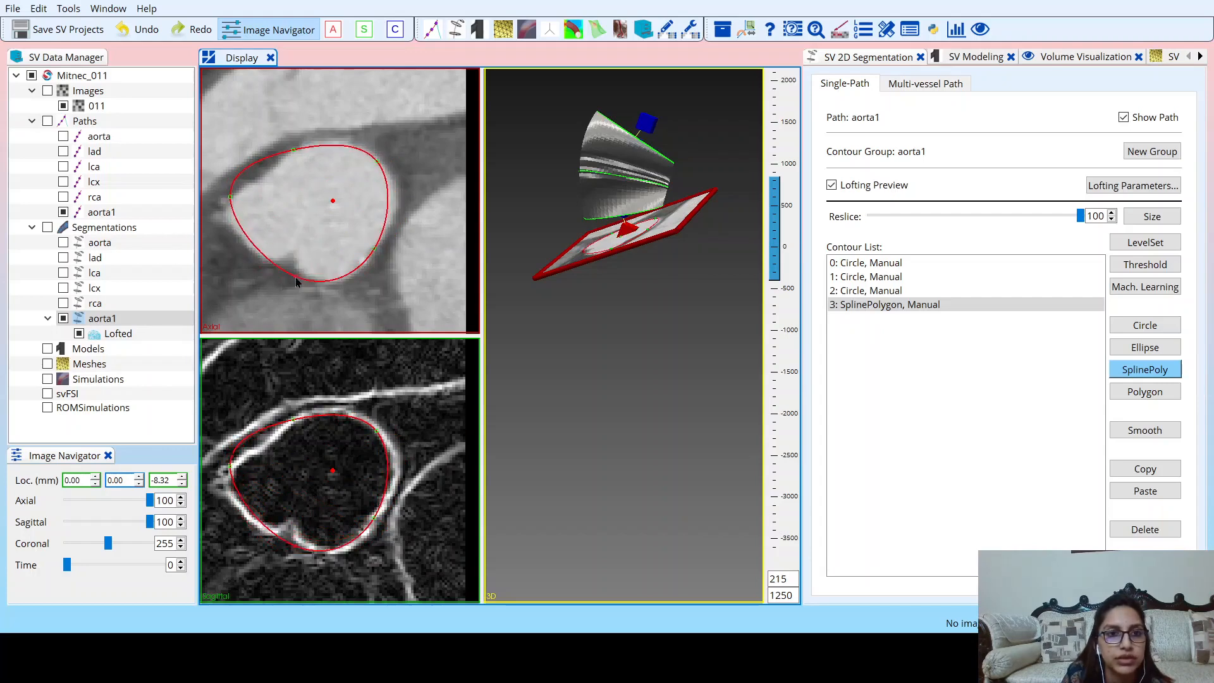
double_click(299, 278)
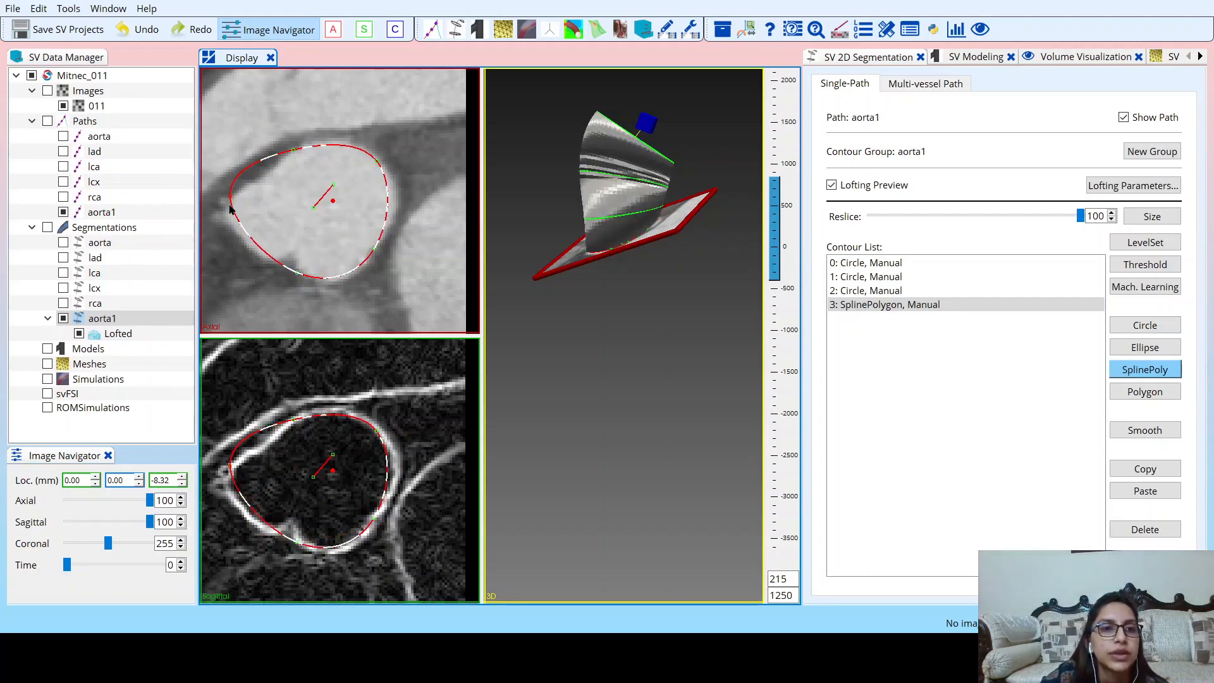
Move three control points of the spline contour at reslice 100 to follow the aortic root's edge, and save the project.
left_click_drag(232, 200, 229, 222)
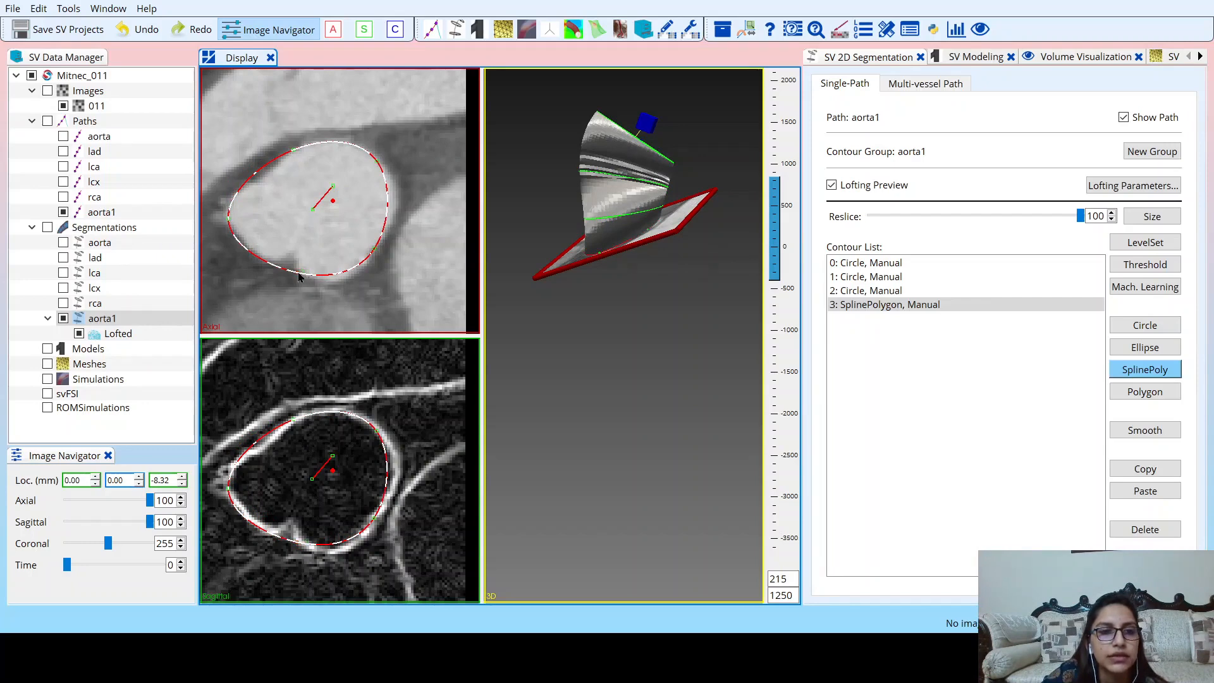
left_click_drag(299, 276, 306, 280)
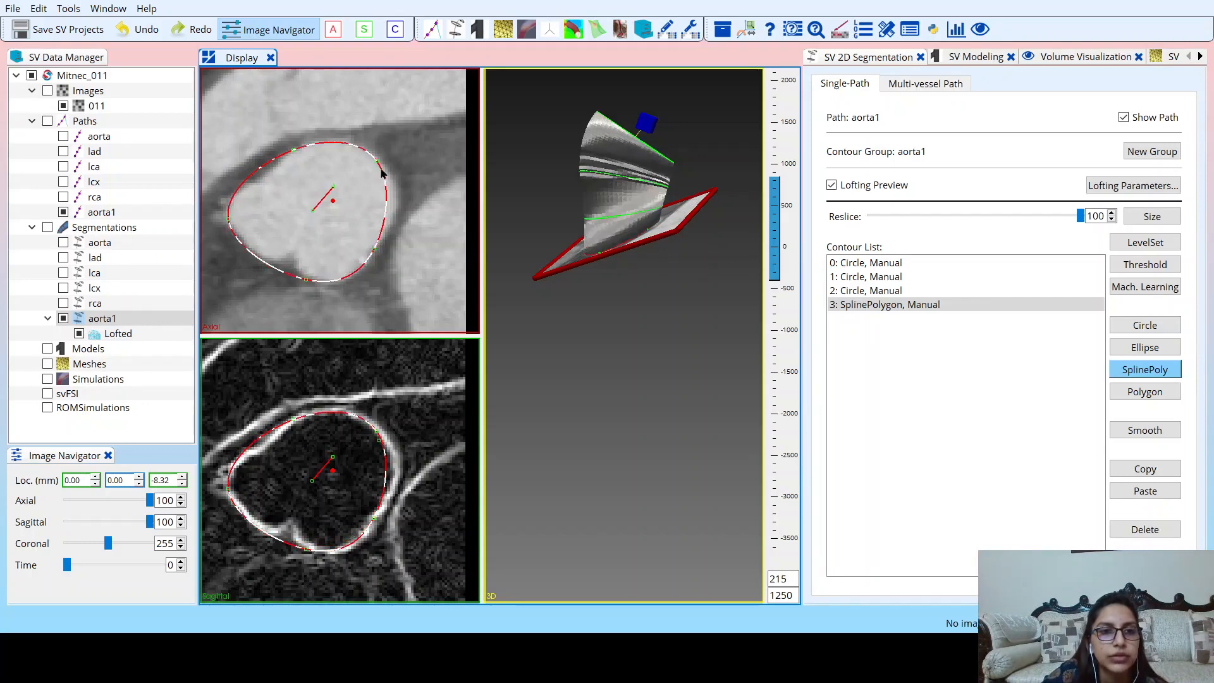
mouse_move(378, 165)
left_mouse_down()
mouse_move(393, 179)
mouse_move(388, 169)
left_mouse_up()
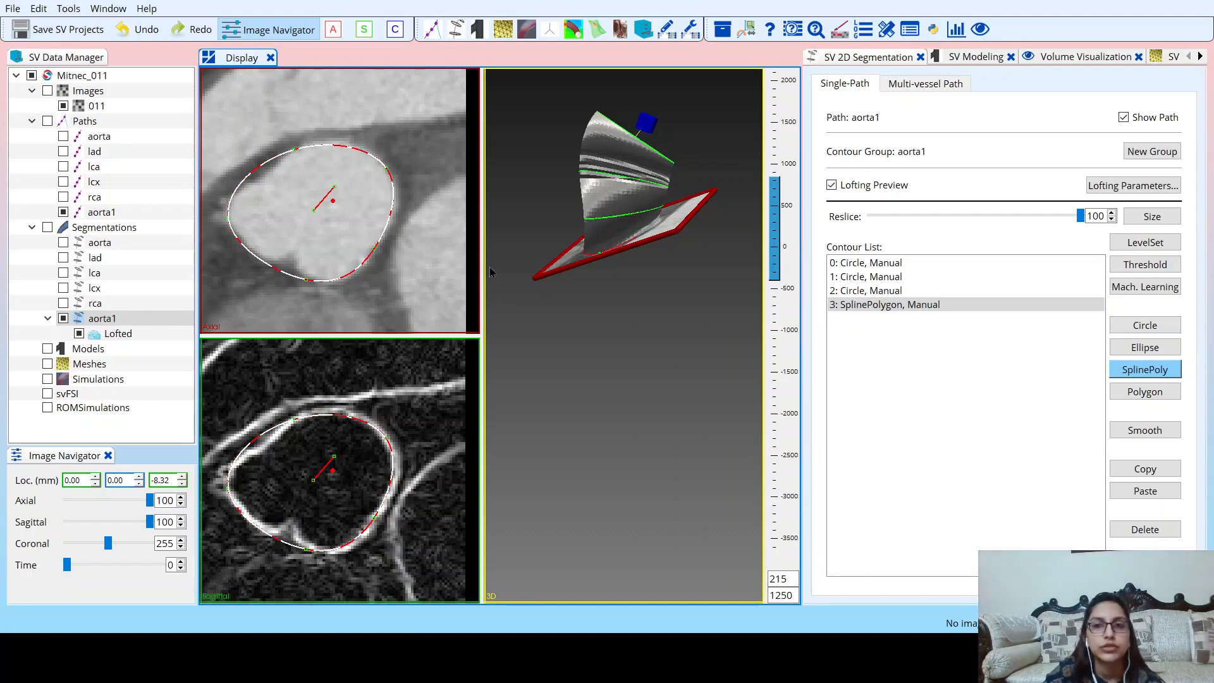
left_click(73, 29)
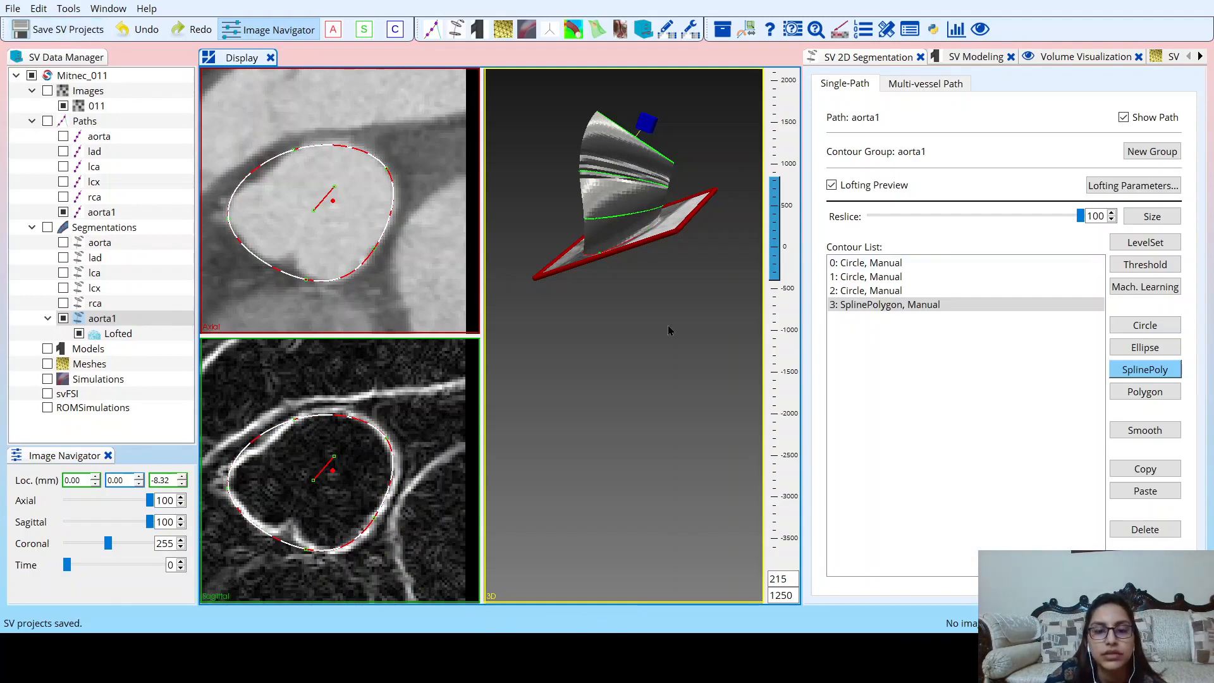
left_click_drag(668, 326, 626, 466)
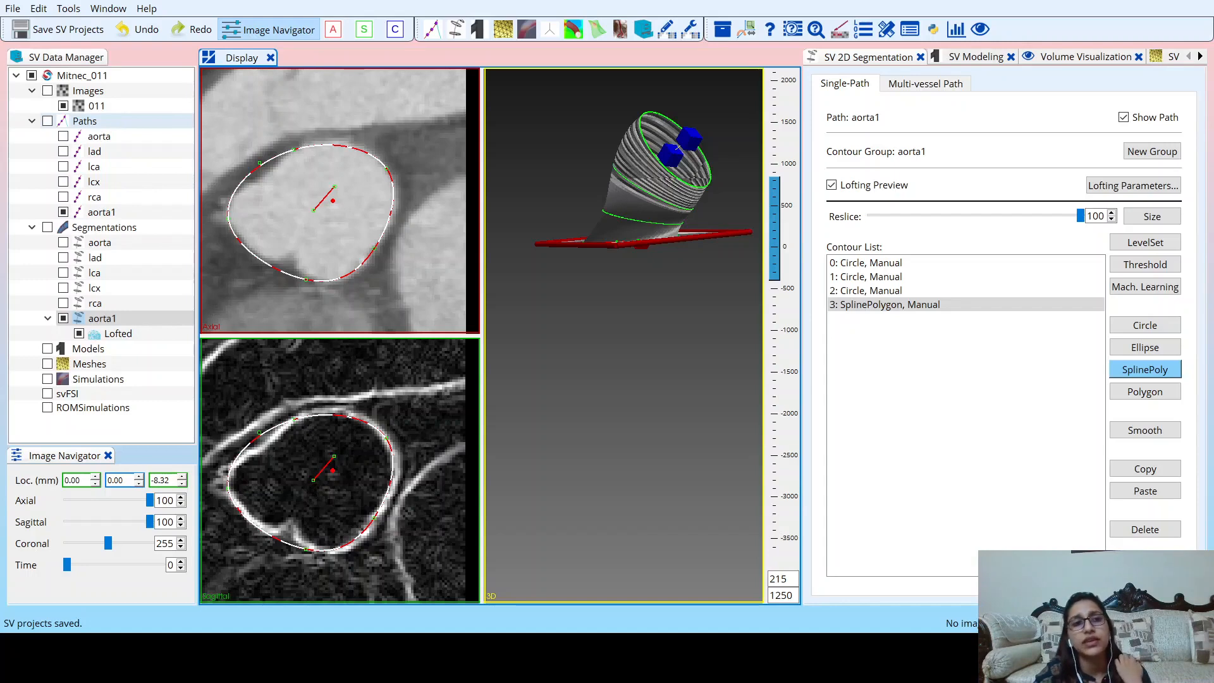
Open the existing lca path for planning and make it visible in the image views.
left_click(126, 122)
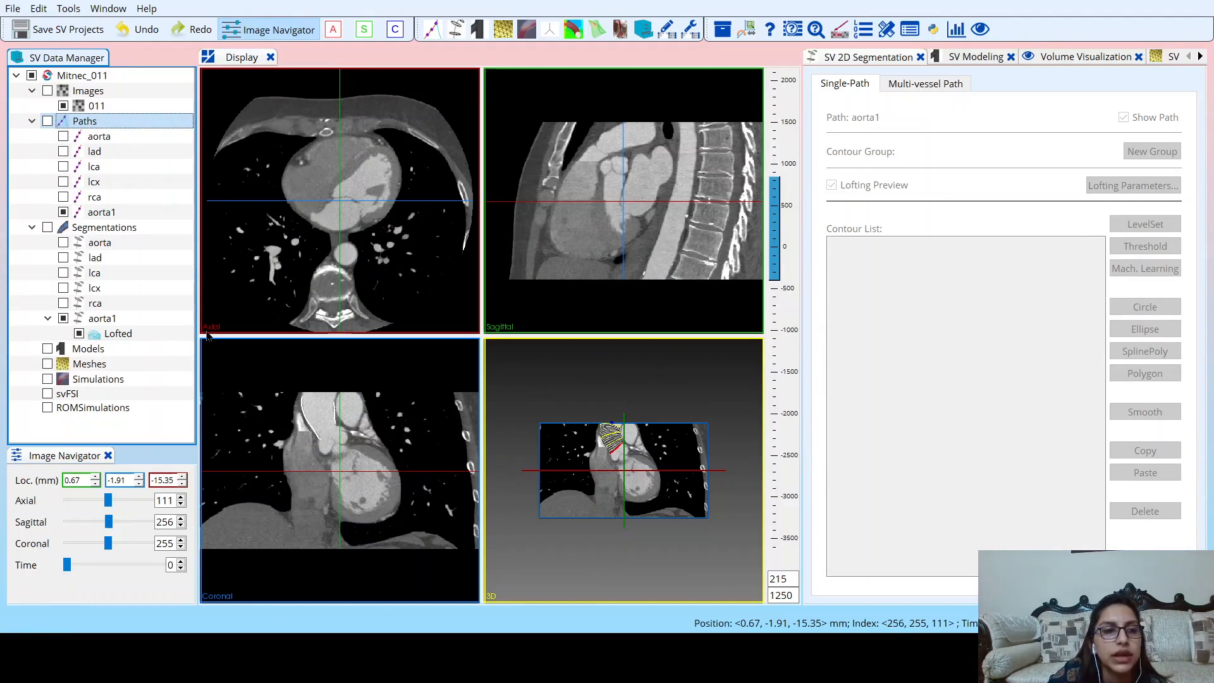
left_click(111, 158)
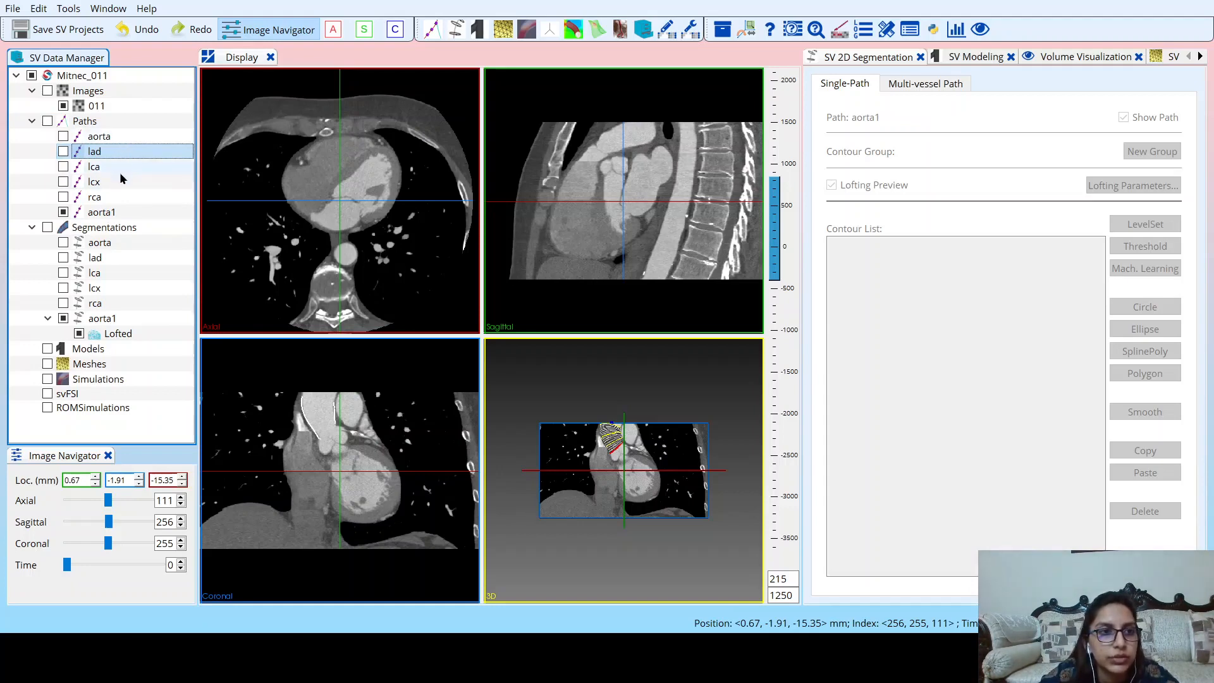
left_click(124, 166)
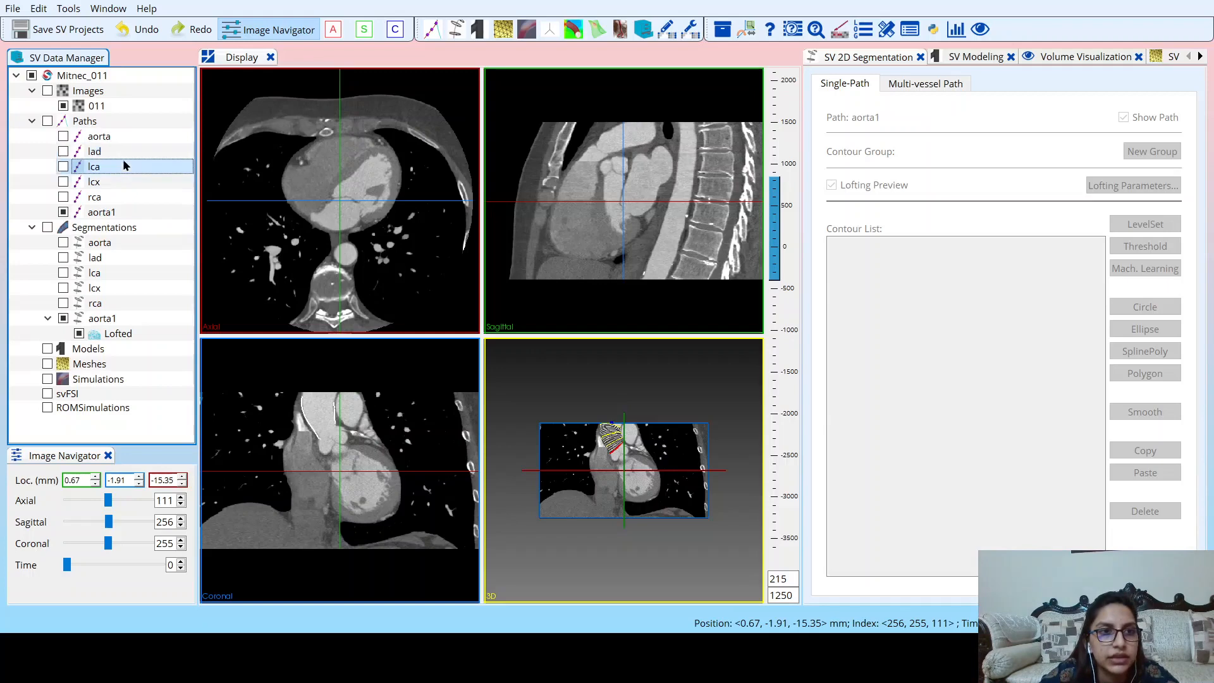
double_click(124, 166)
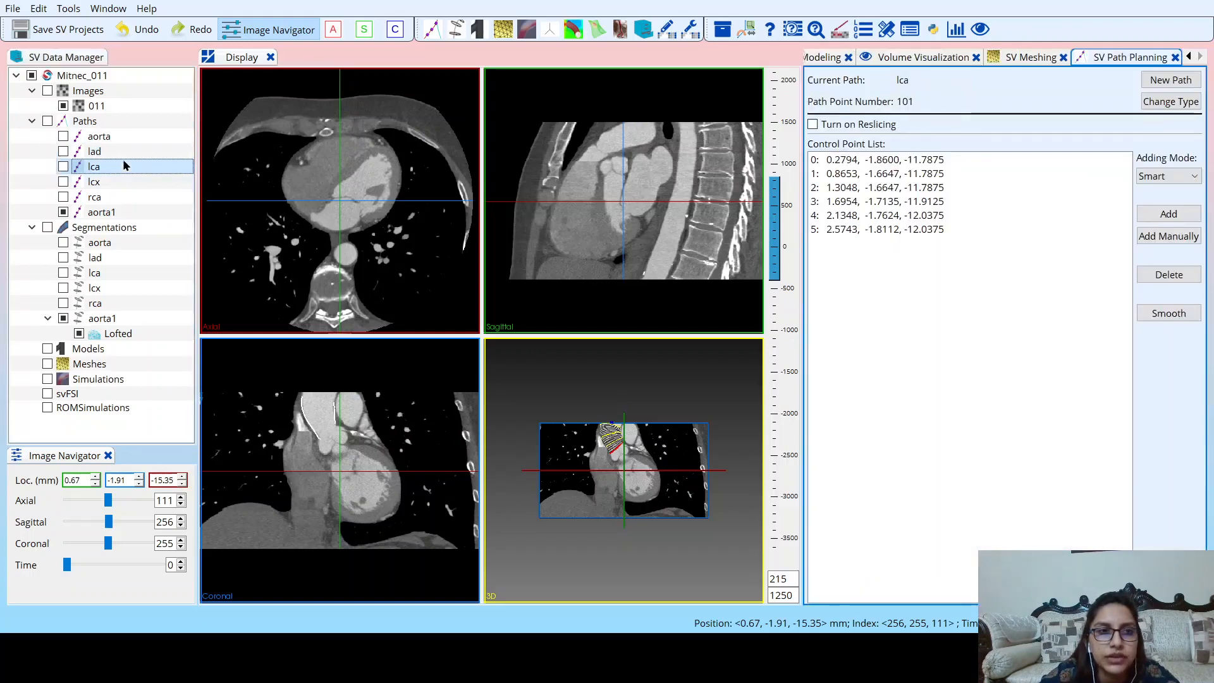
left_click(63, 167)
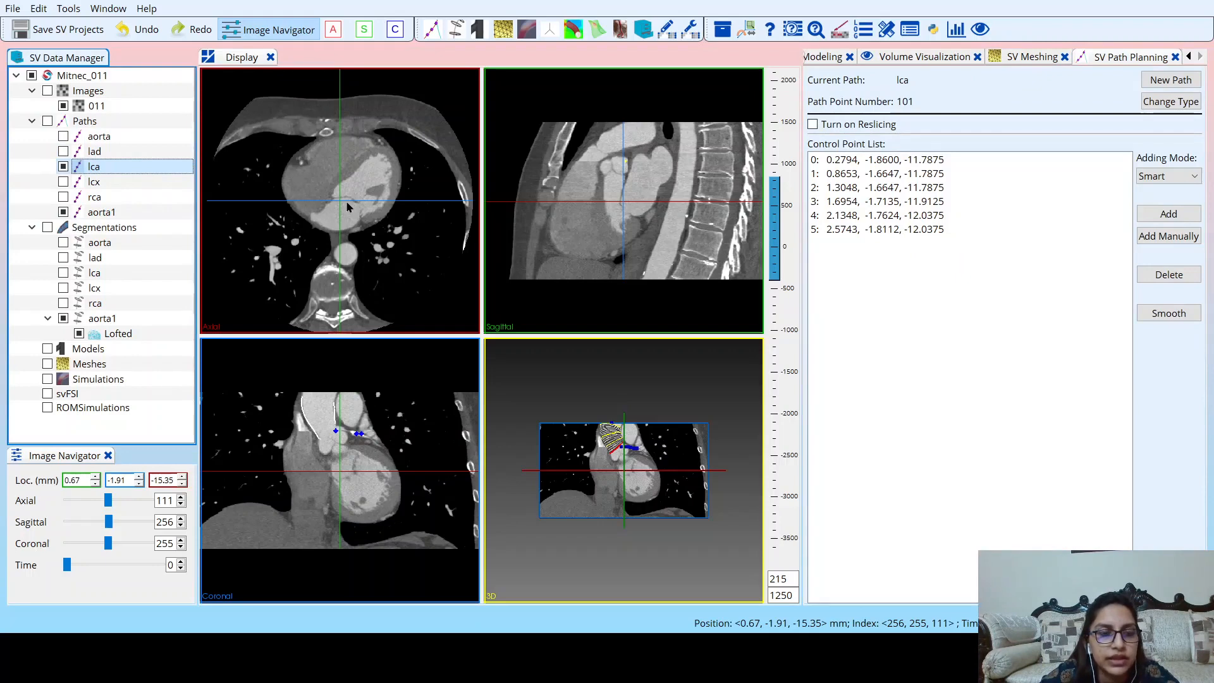
Centre the slice views on the lca path's first control point and enlarge the axial view.
scroll(347, 207, "up", 5)
scroll(347, 207, "up", 12)
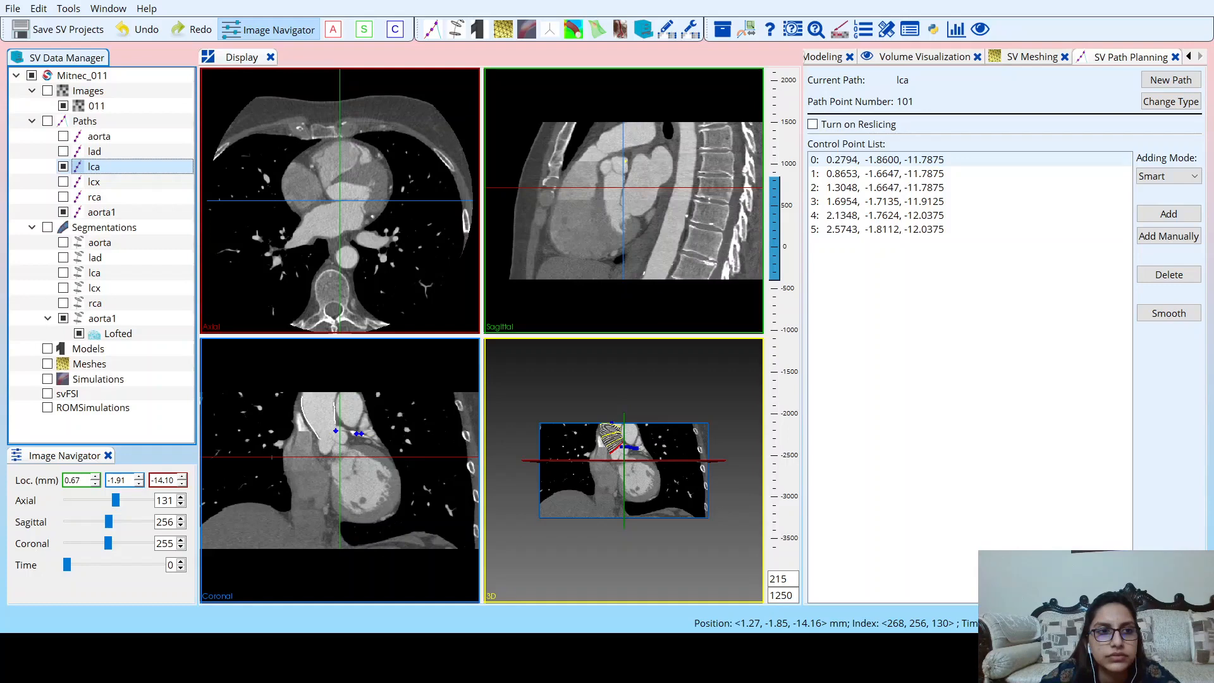
left_click(885, 160)
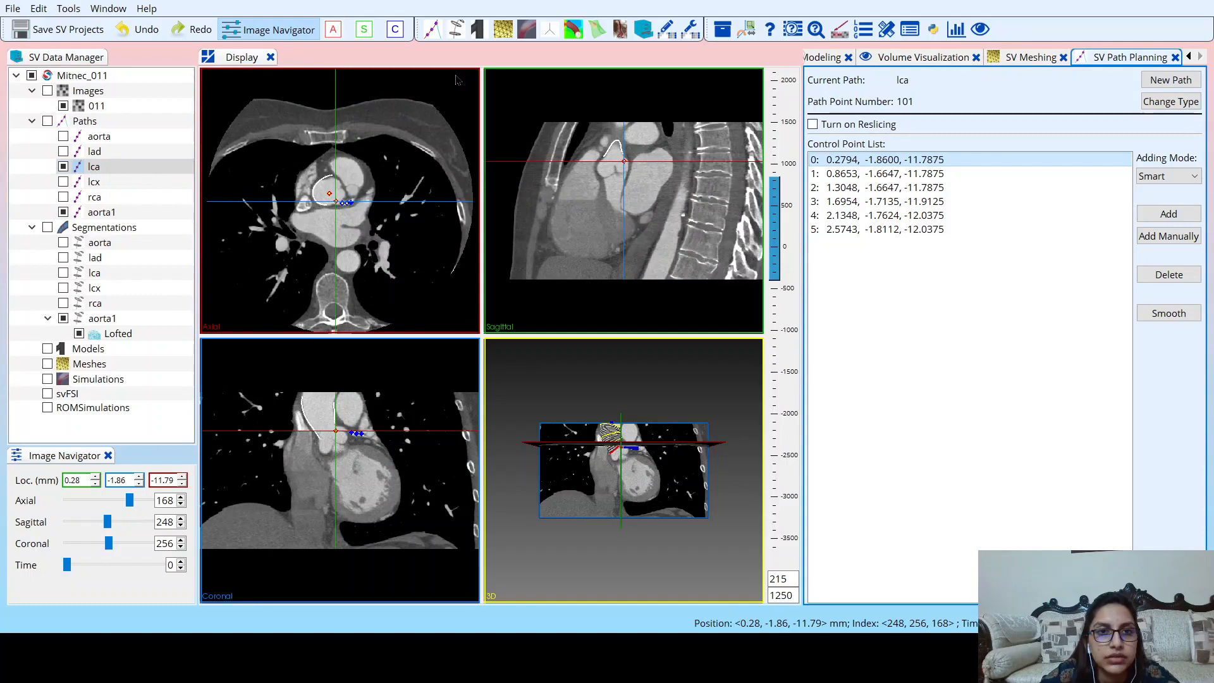
key("End")
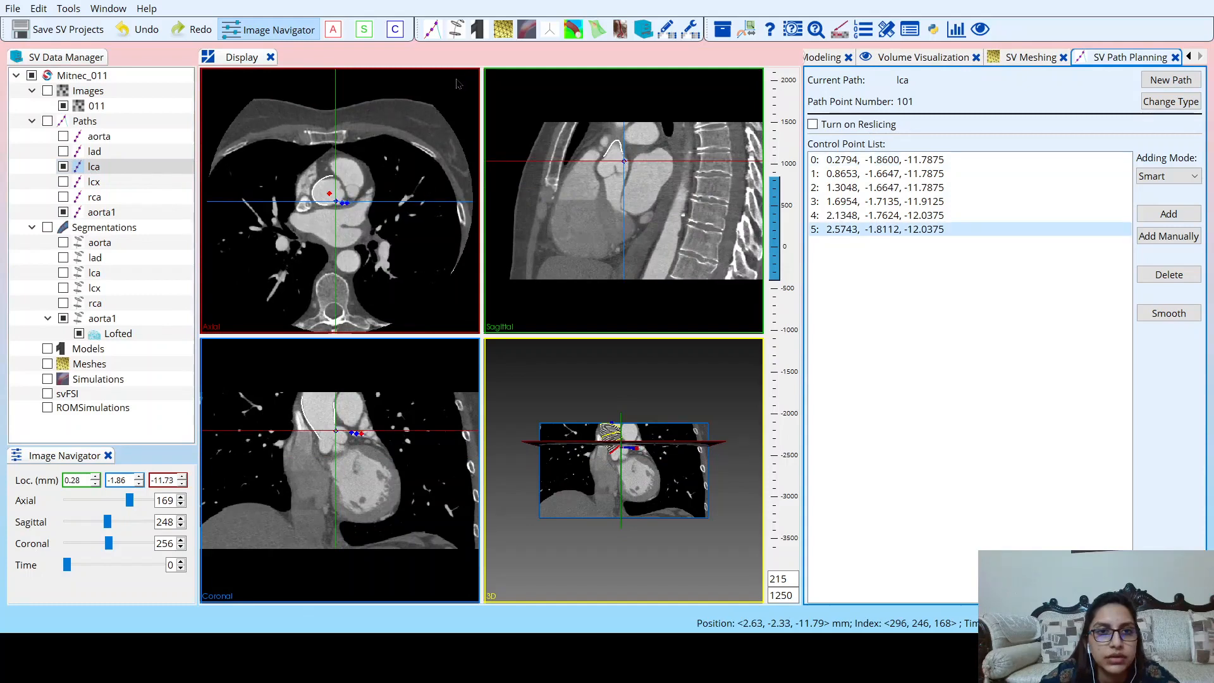
left_click(456, 79)
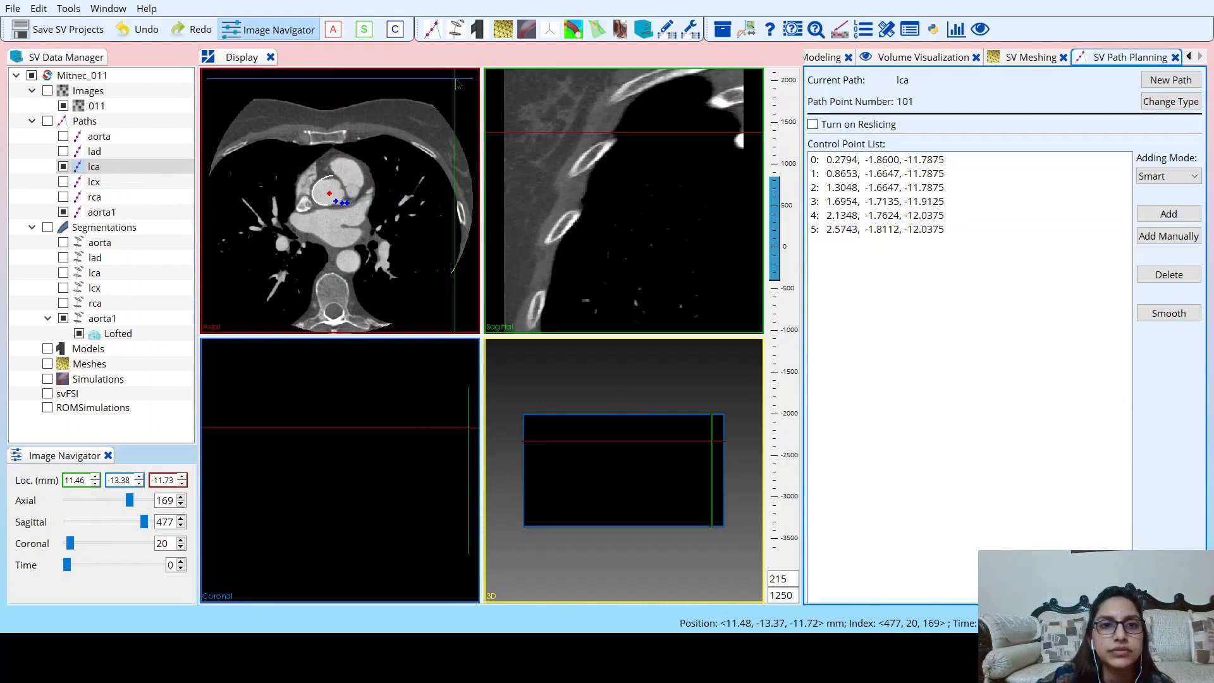
left_click(456, 81)
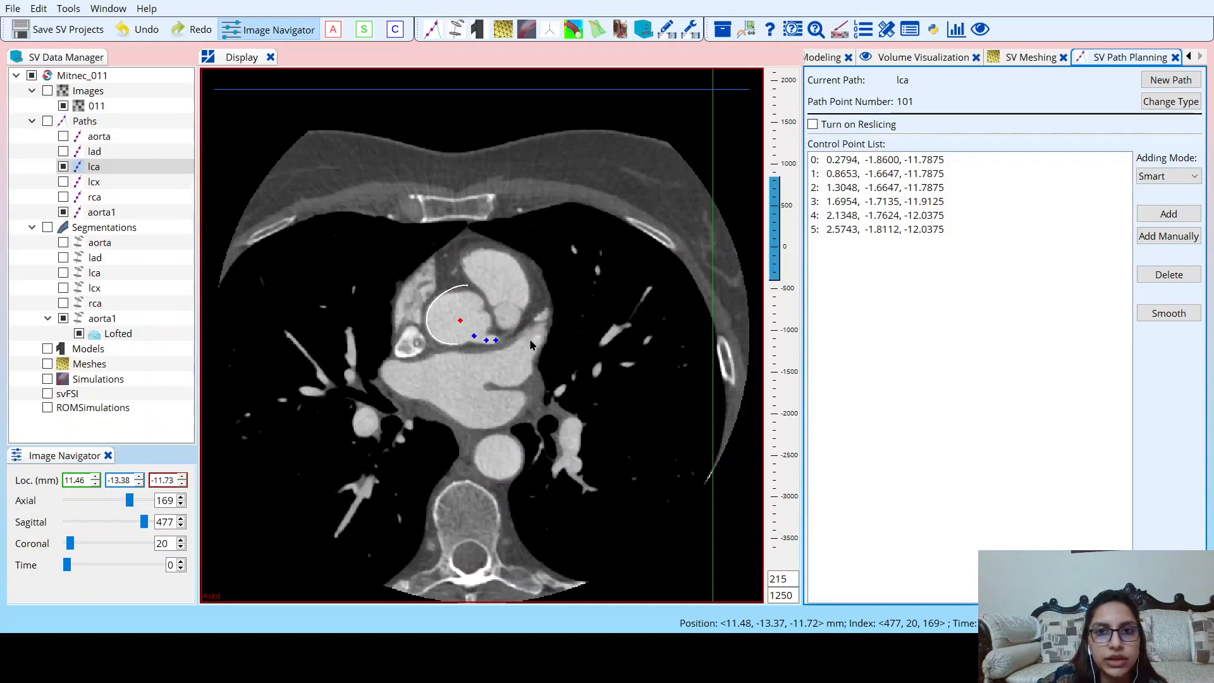
Return to the first lca control point and follow the path's points through the axial slices from 168 down to 163.
left_click(496, 341)
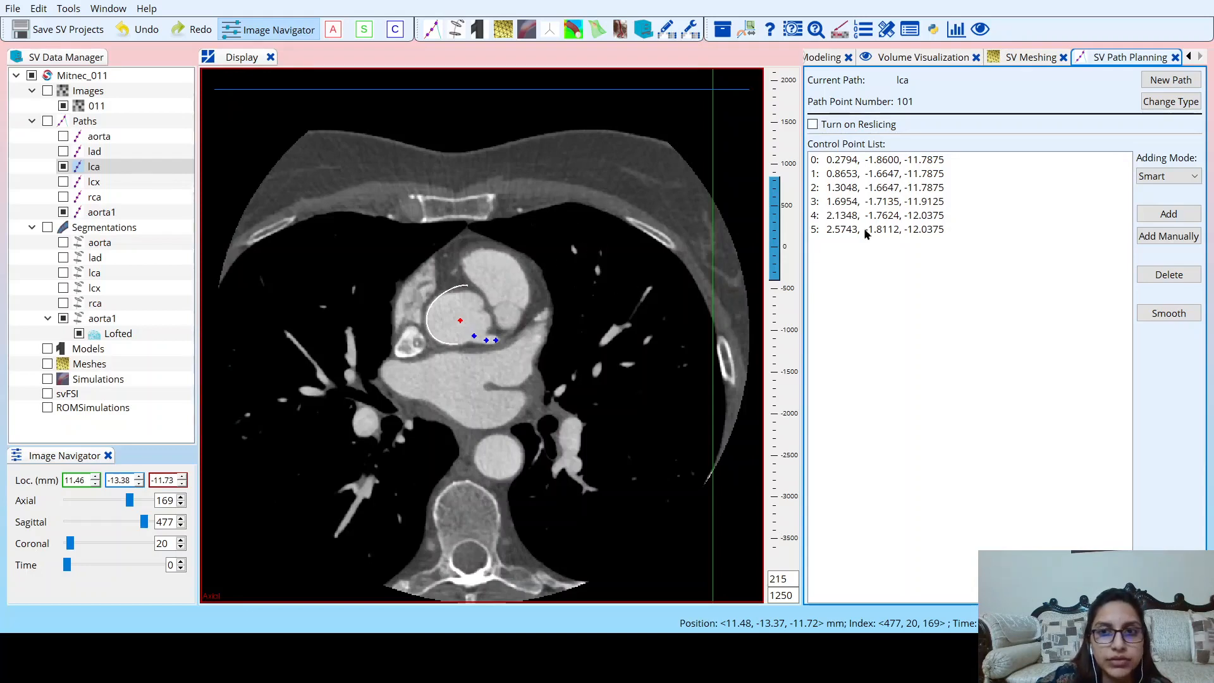
left_click(888, 163)
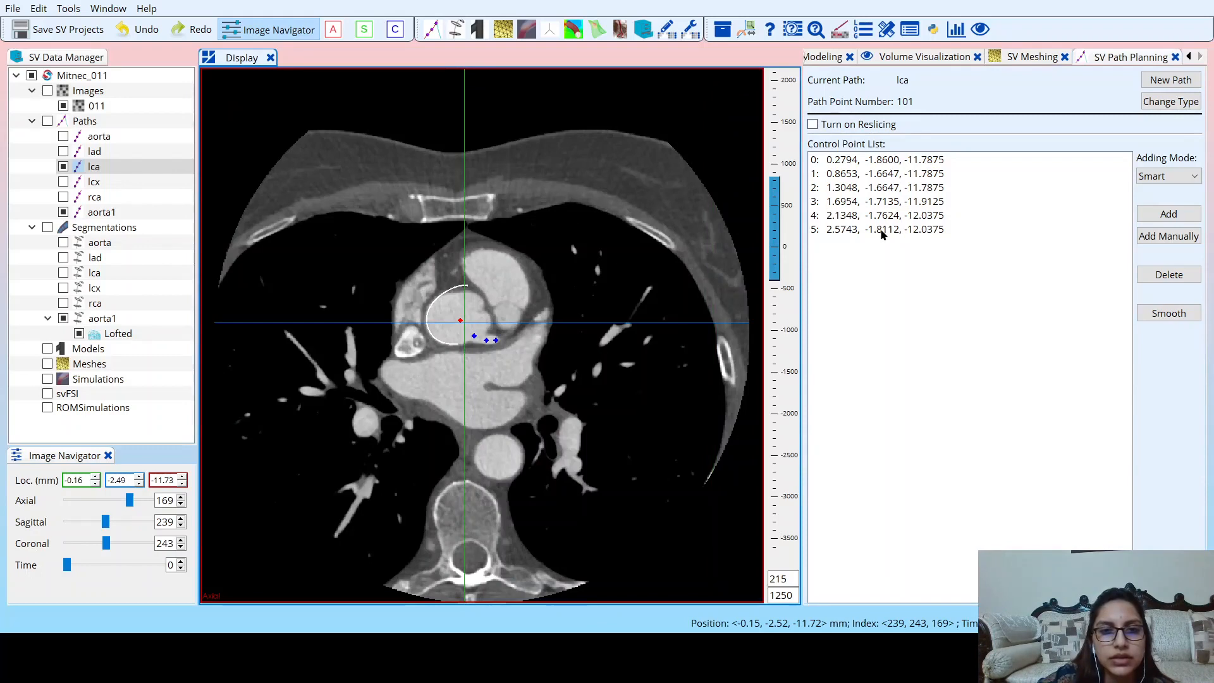
left_click(887, 162)
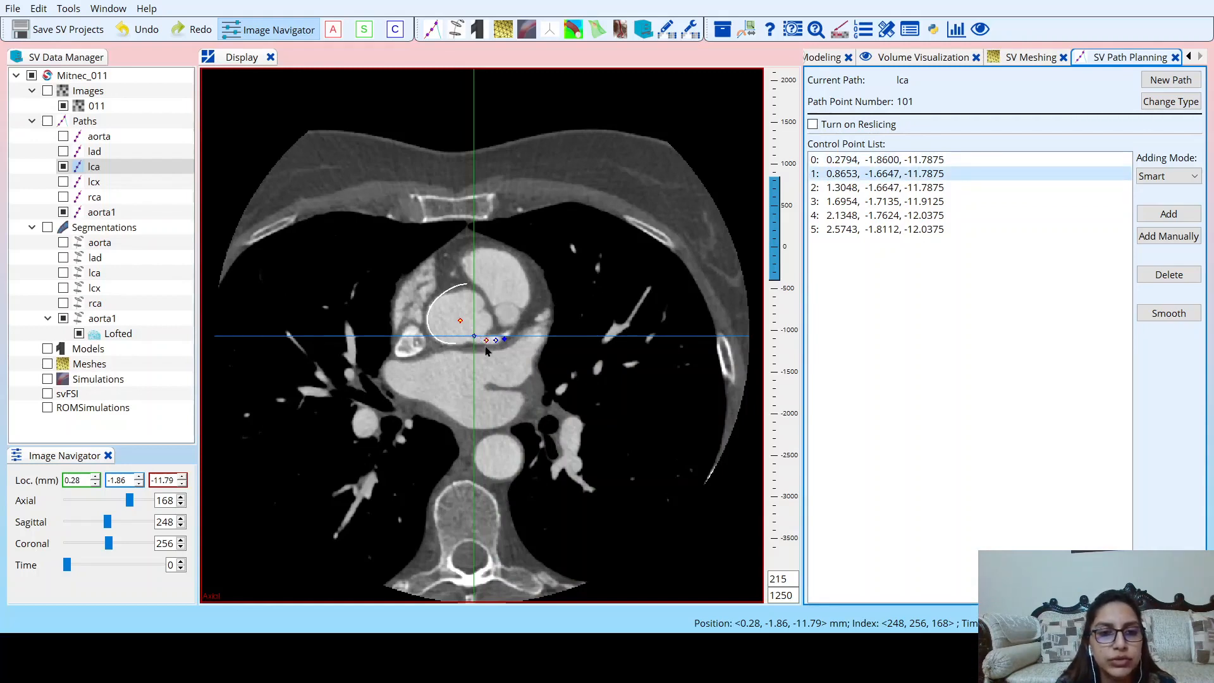
mouse_move(131, 498)
left_mouse_down()
mouse_move(121, 504)
mouse_move(130, 501)
left_mouse_up()
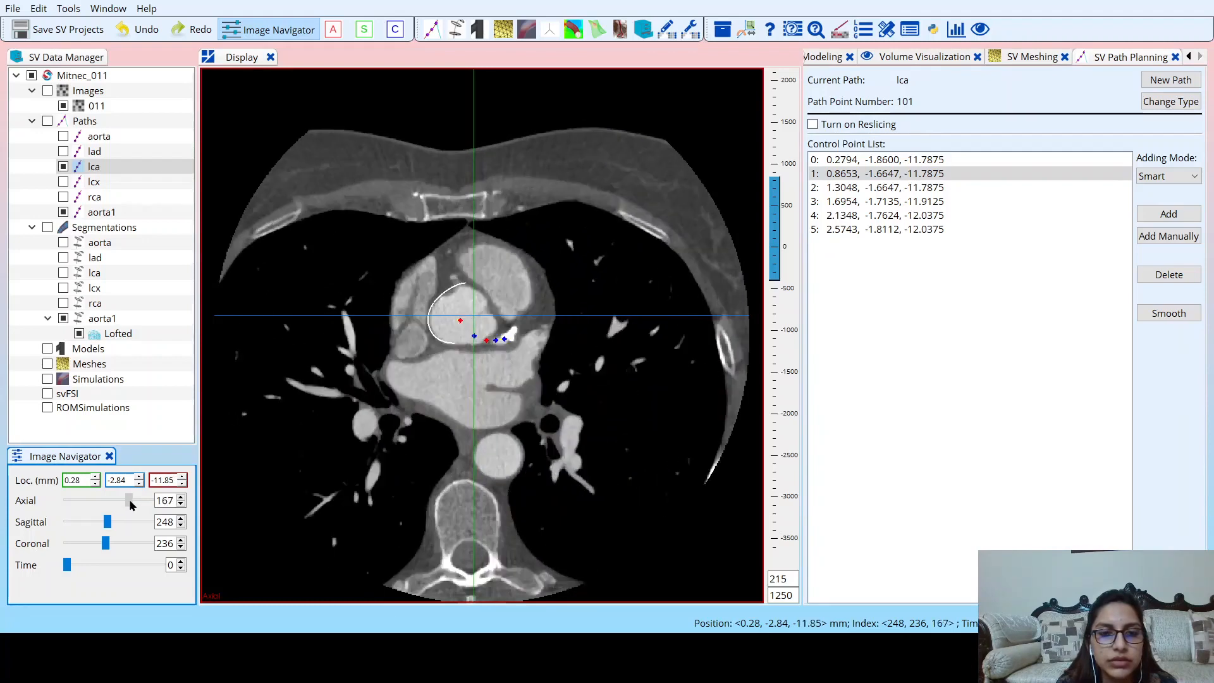
left_click(181, 504)
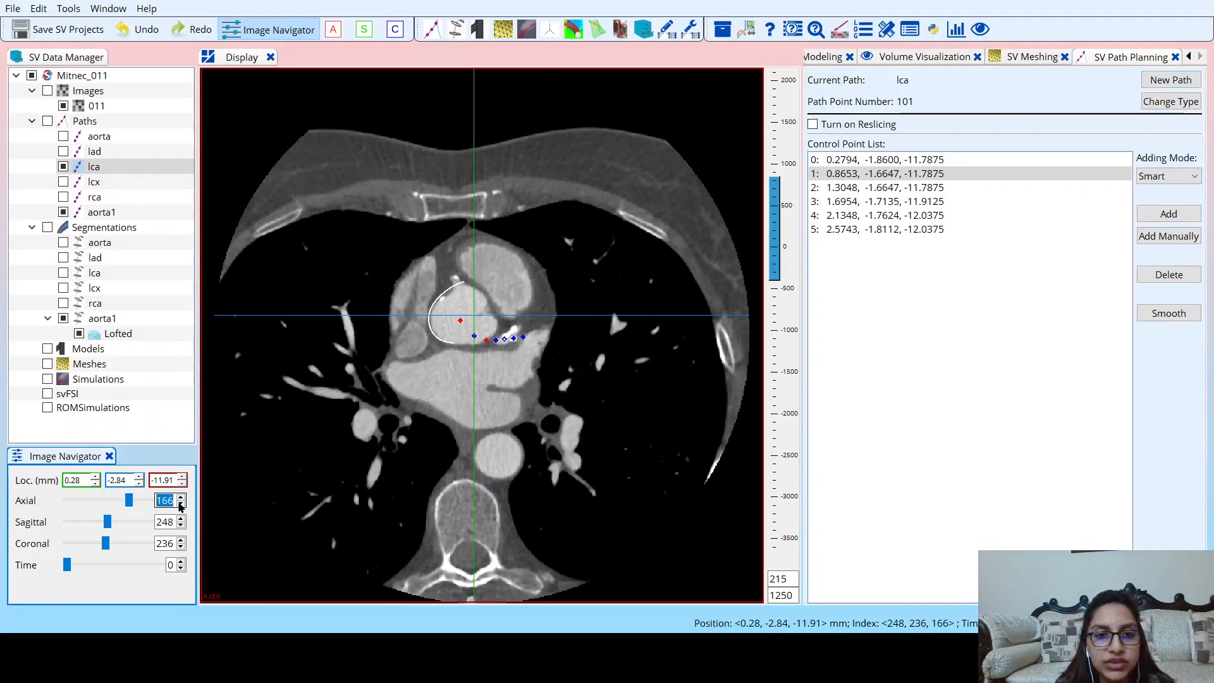
left_click(182, 505)
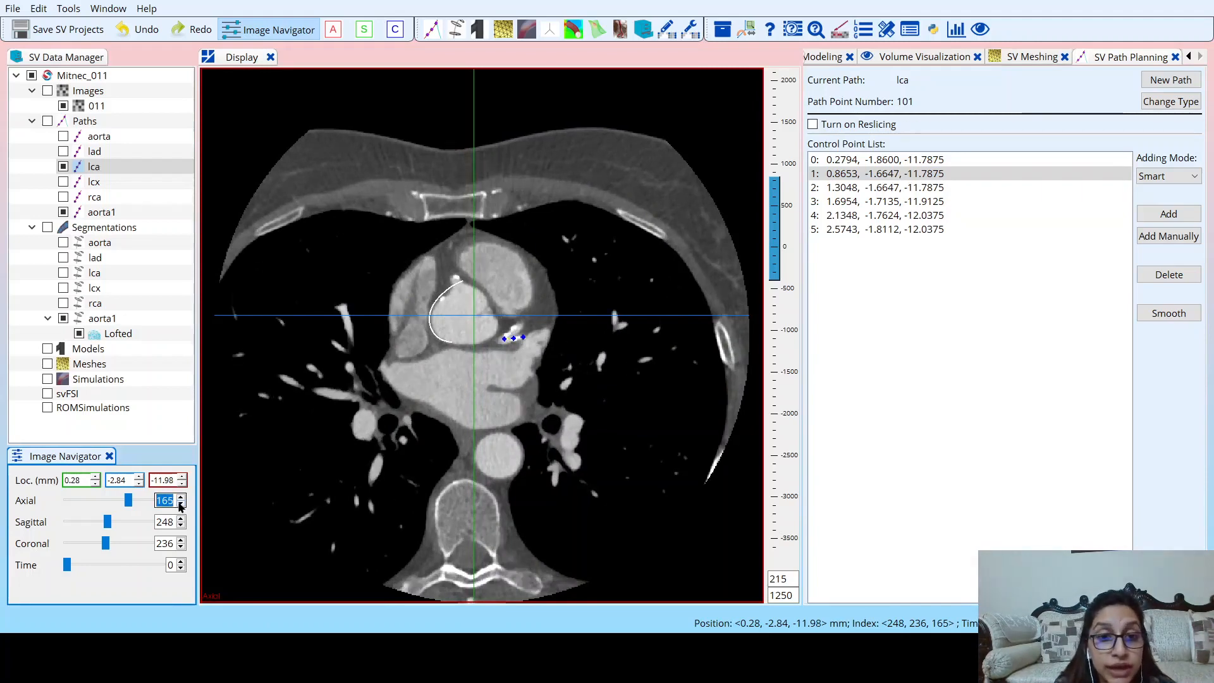
left_click(505, 340)
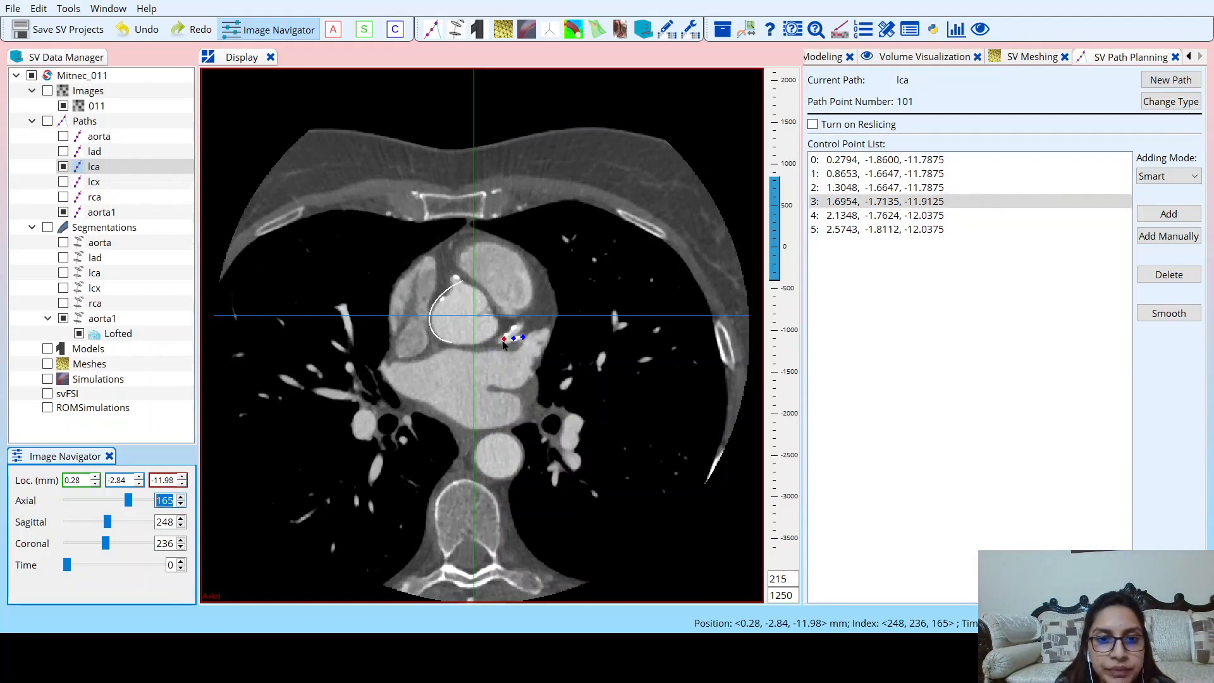
left_click(508, 335)
left_click(499, 341)
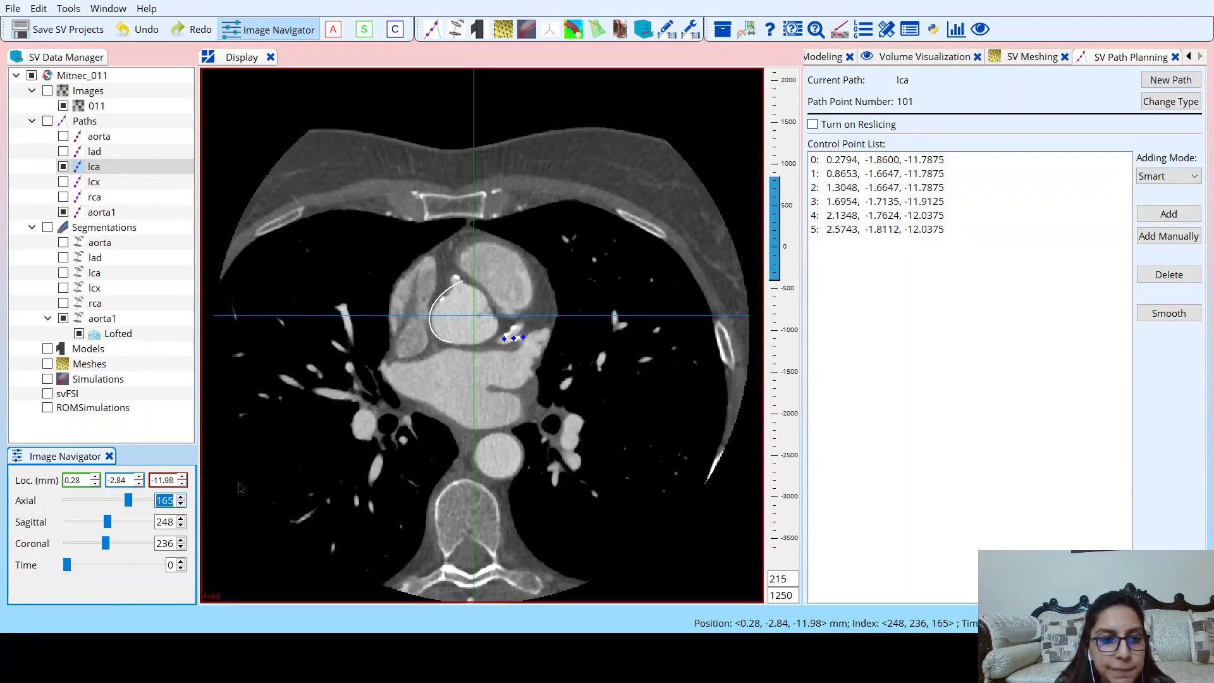
left_click(181, 505)
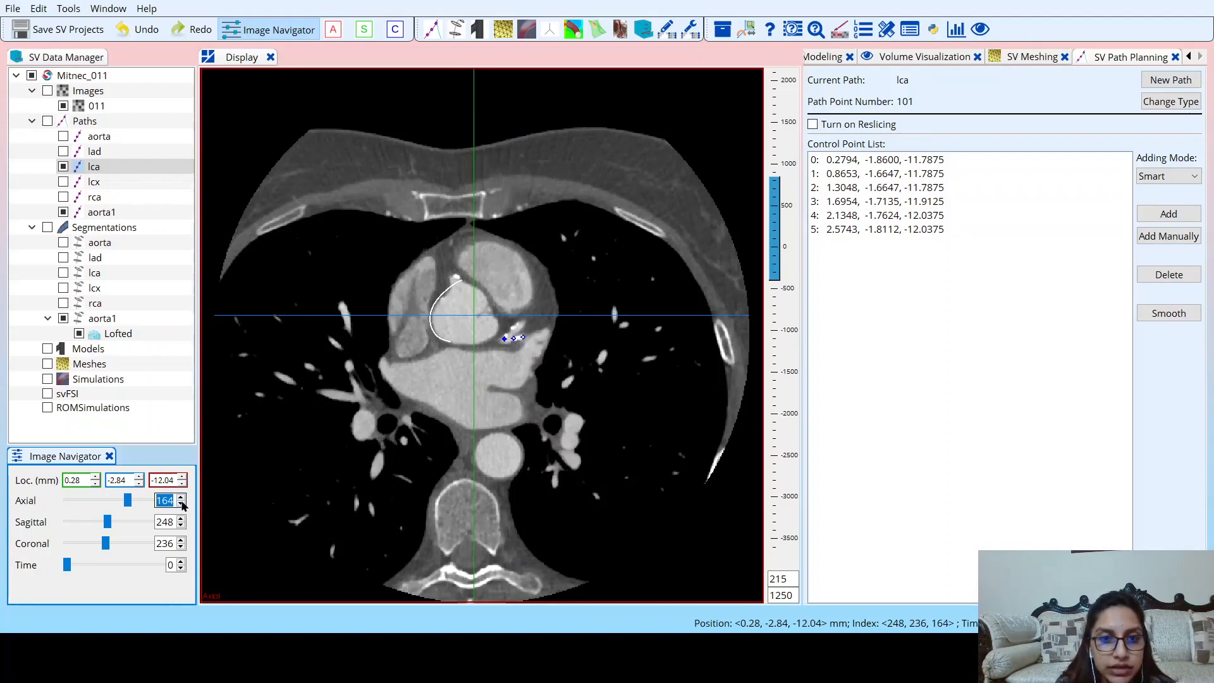
left_click(182, 505)
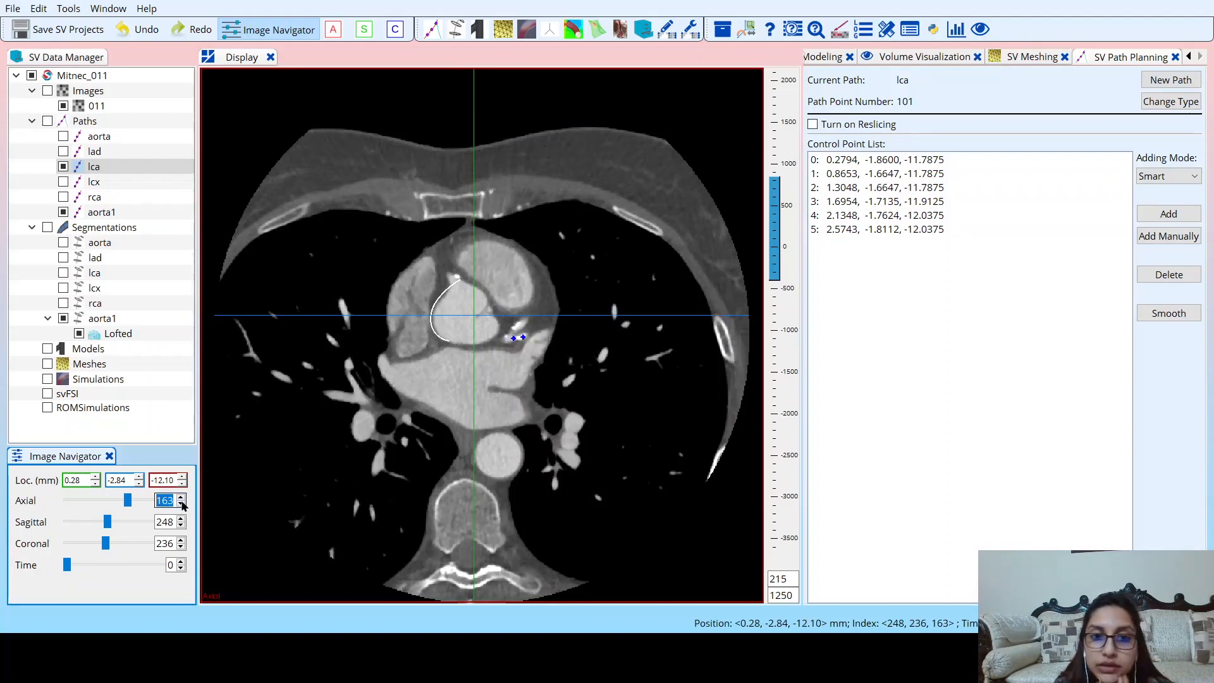
Show the lad and lcx paths instead of lca and follow their control points down to axial slice 145.
left_click(64, 152)
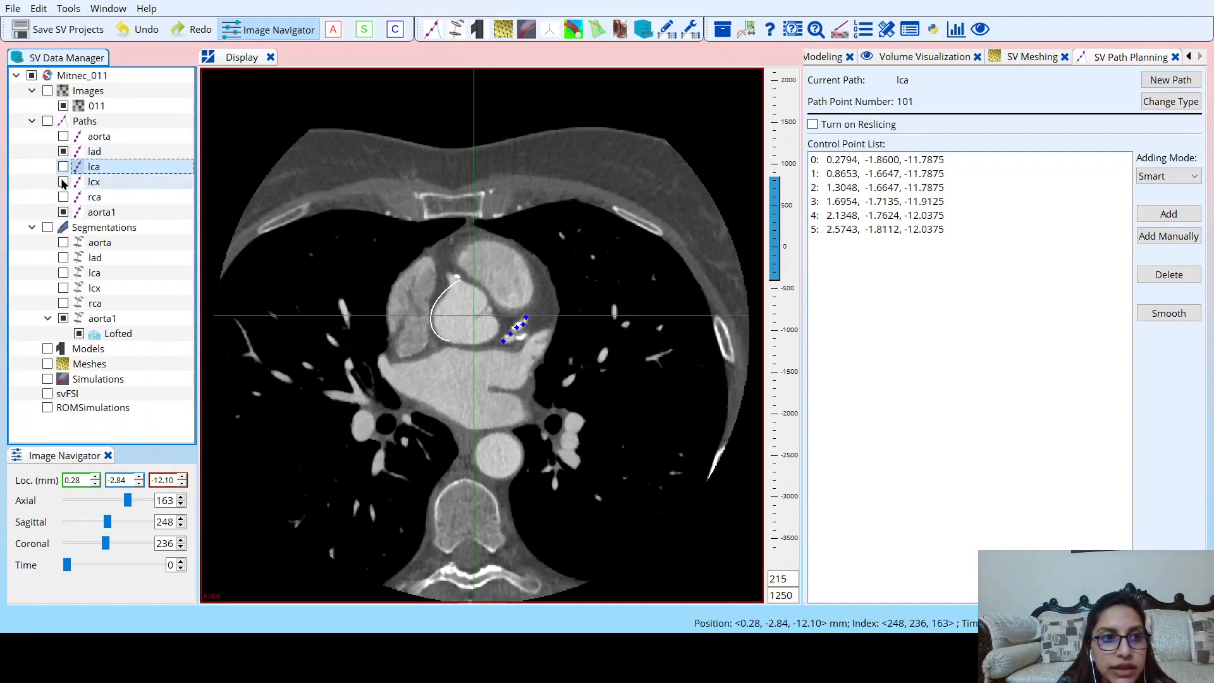
left_click(63, 182)
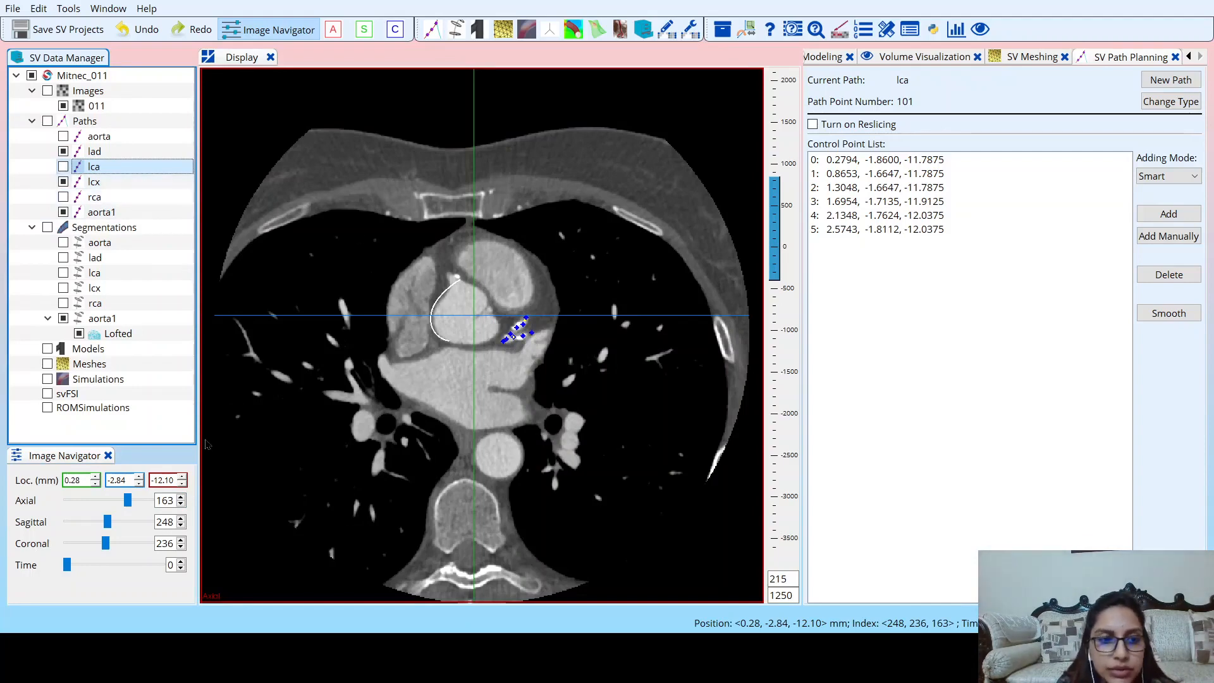
left_click(181, 505)
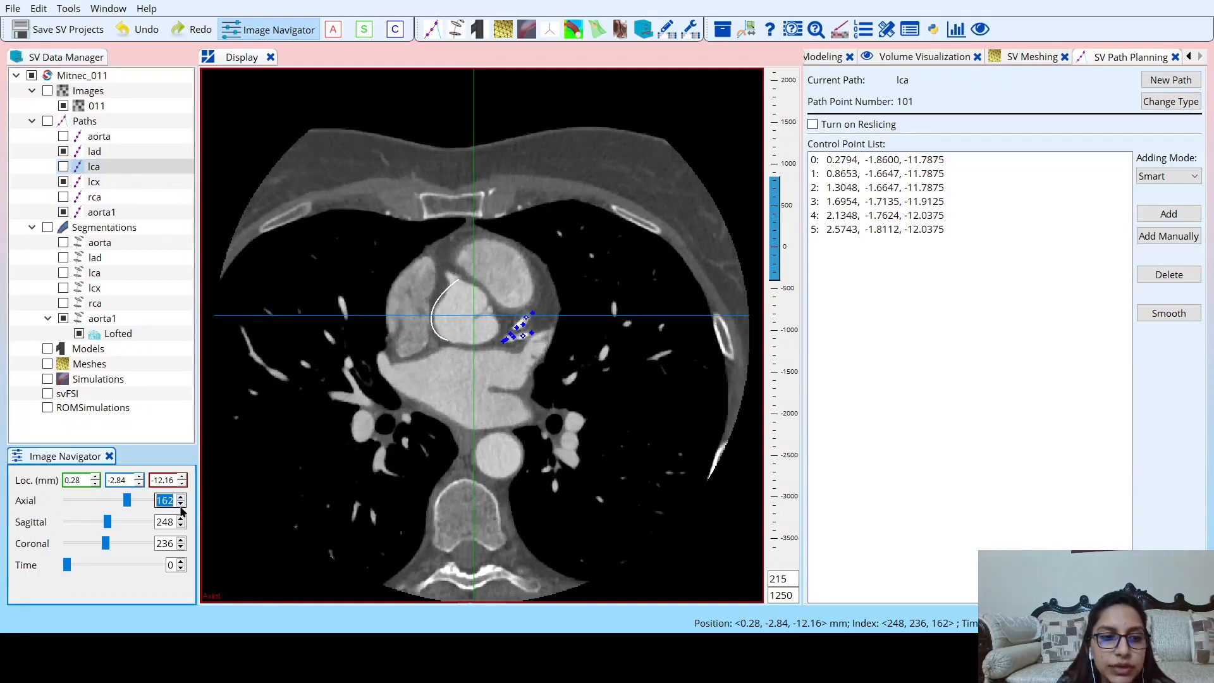
left_click(181, 505)
left_click(181, 506)
left_click(181, 505)
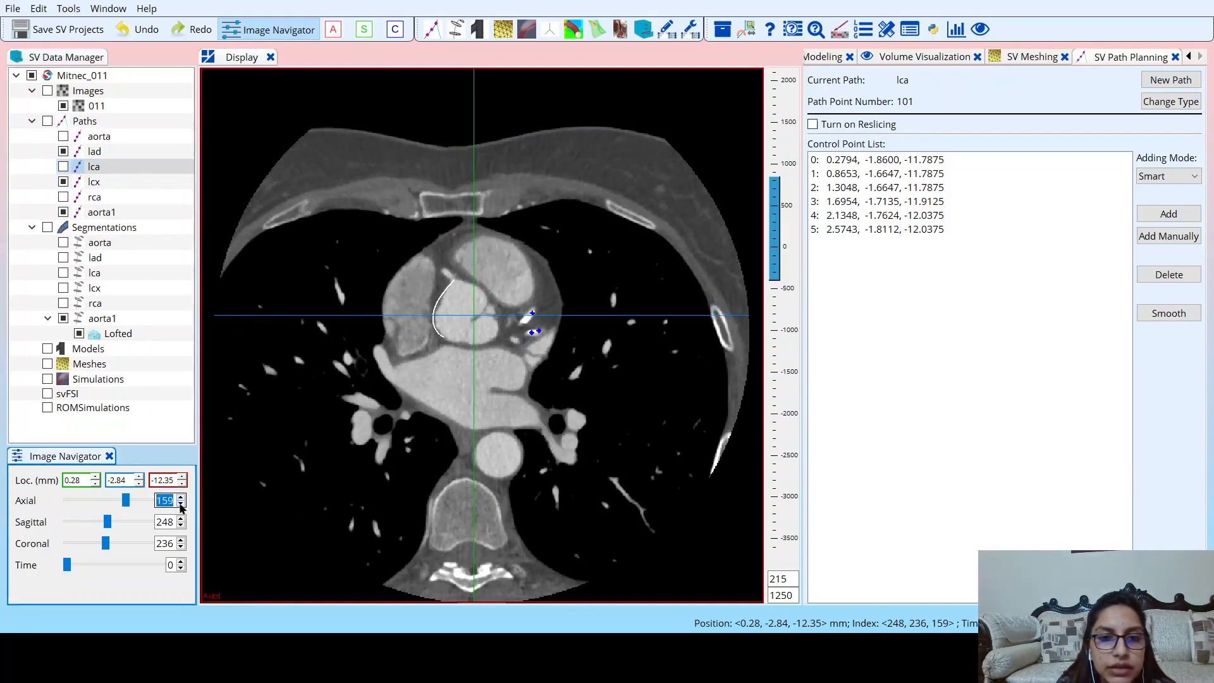
left_click(181, 506)
left_click(181, 505)
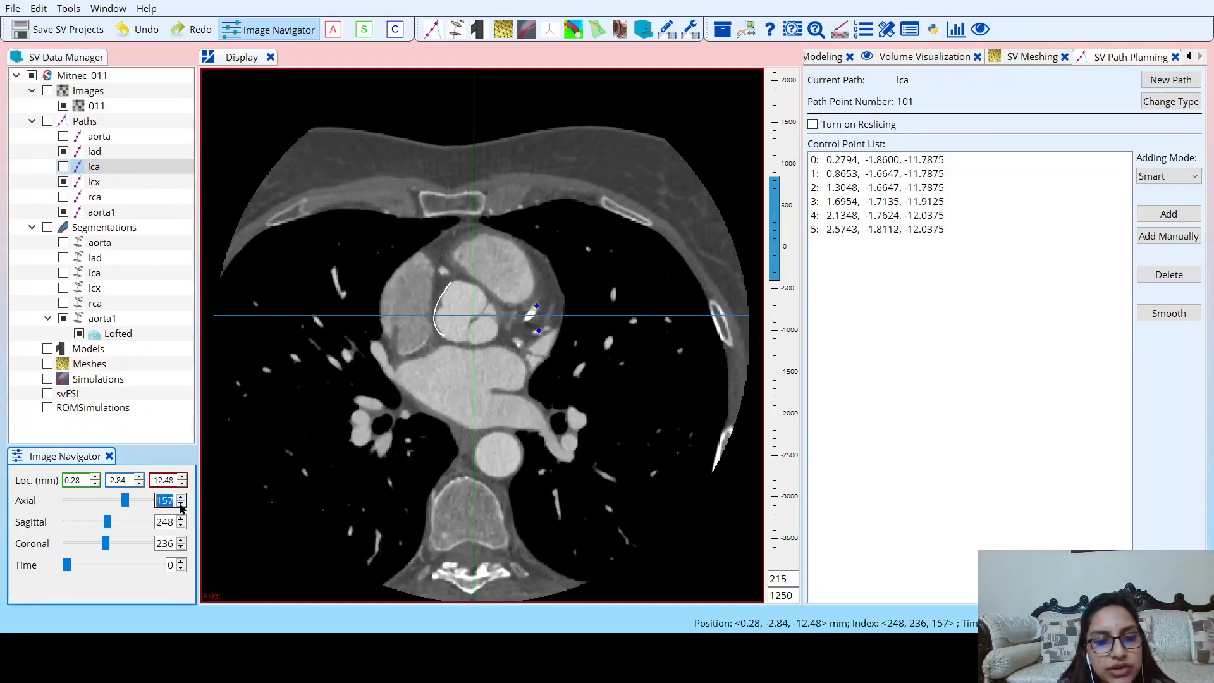
left_click(181, 506)
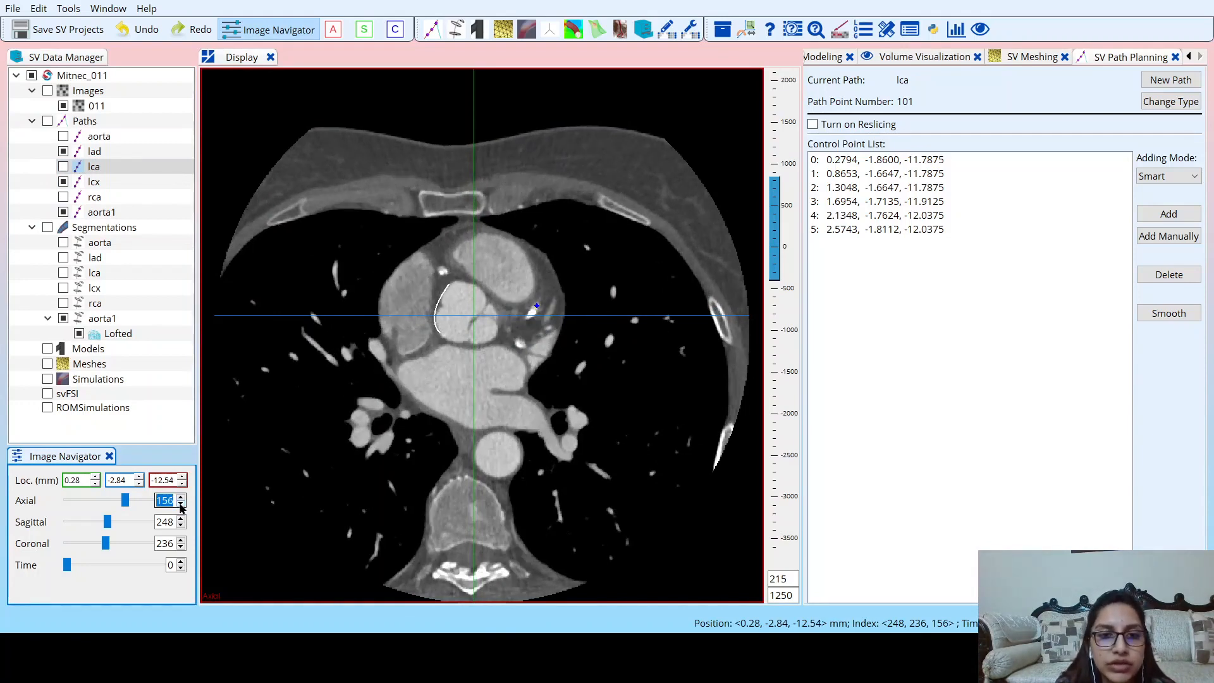
left_click(181, 506)
left_click(180, 505)
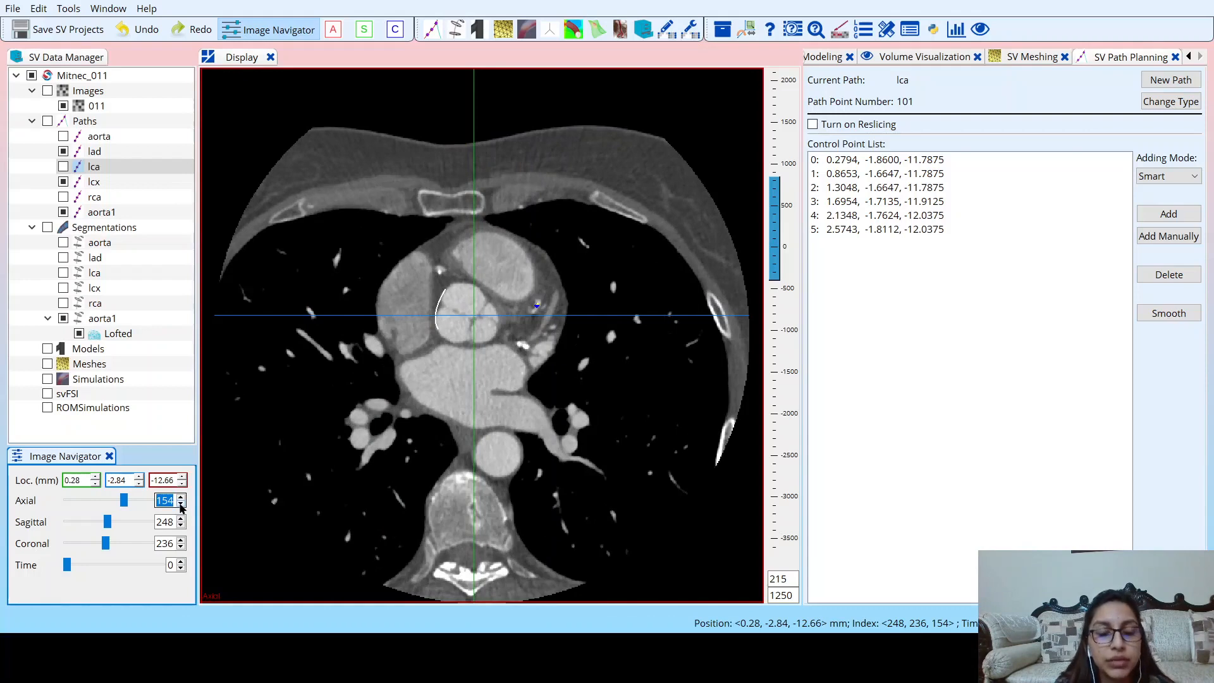
left_click(181, 505)
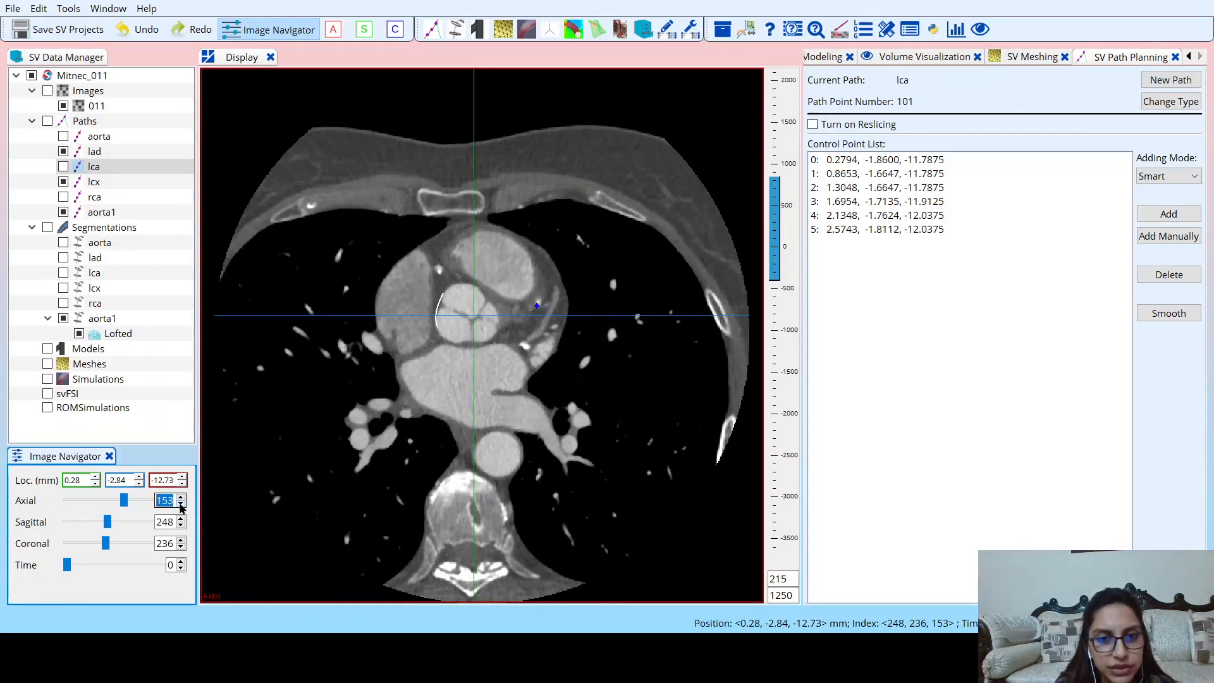
left_click(181, 506)
left_click(181, 505)
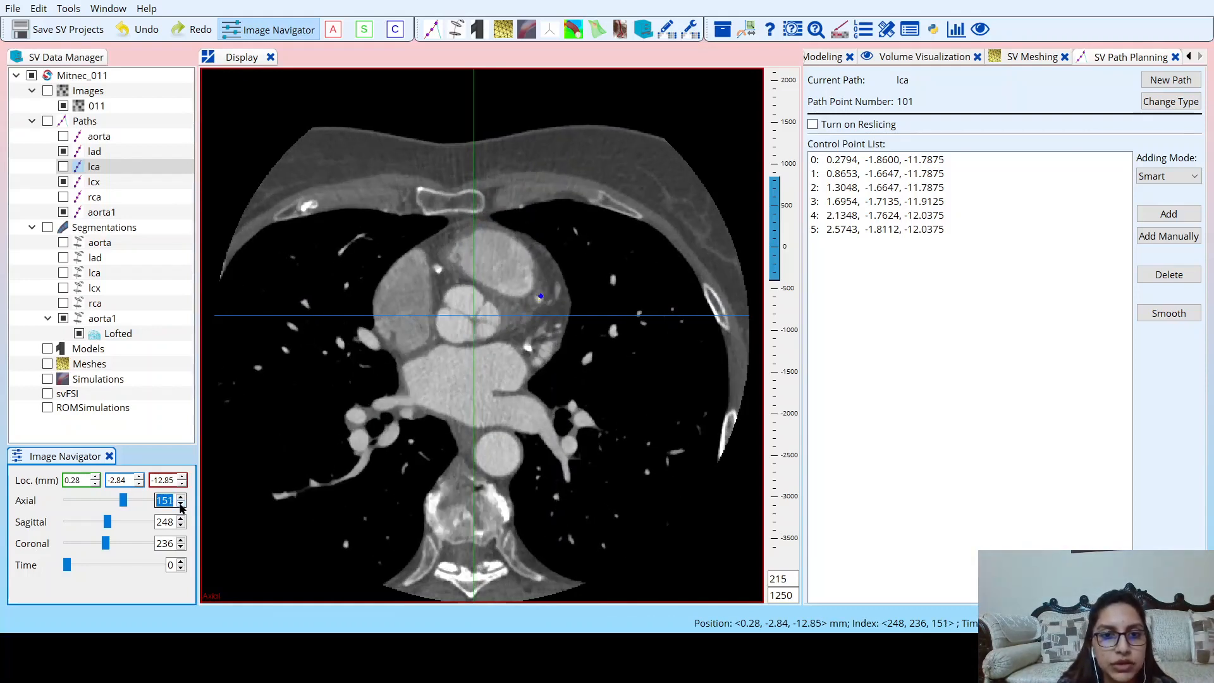
left_click(180, 505)
left_click(181, 505)
left_click(180, 505)
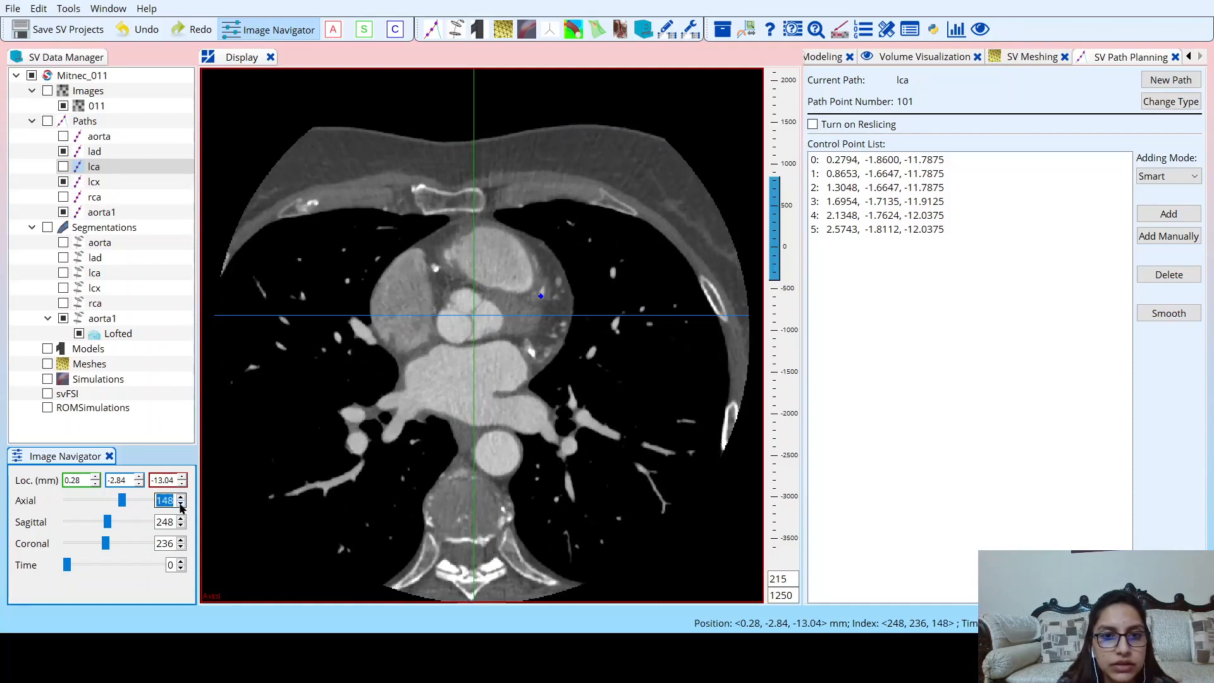
left_click(181, 505)
left_click(181, 506)
left_click(181, 505)
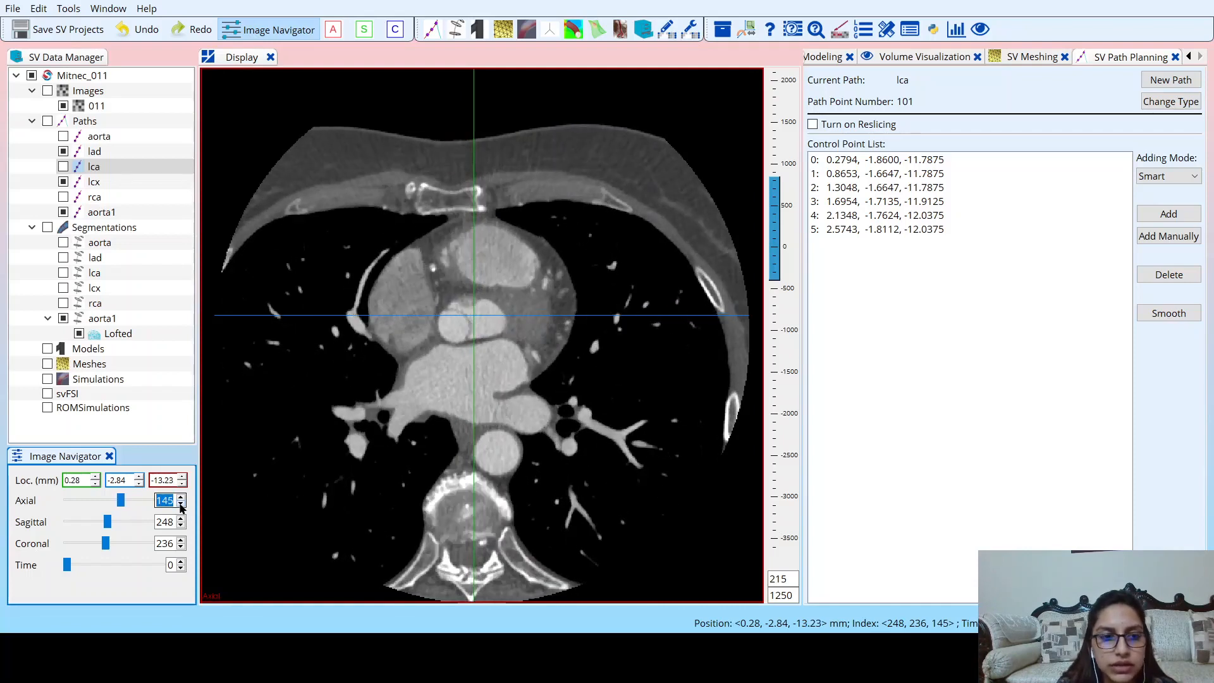
Go back up to axial slice 161 and show the rca path alongside lad and lcx.
left_click(181, 498)
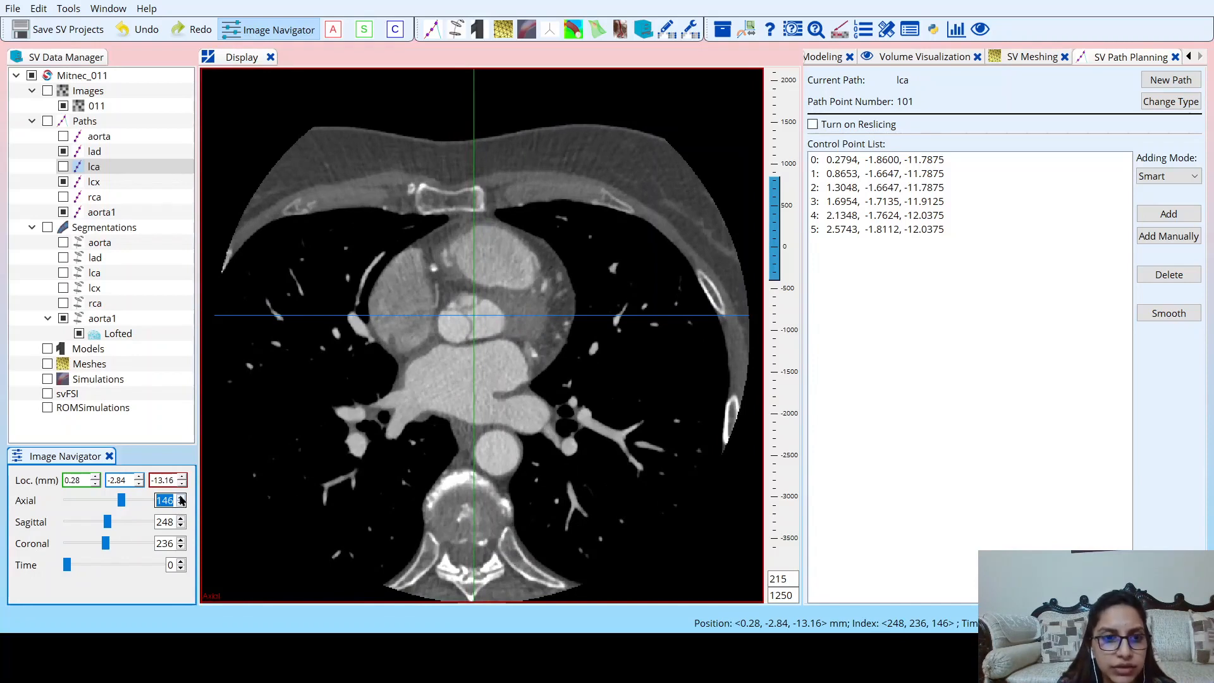
left_click(181, 497)
left_click(181, 498)
left_click(181, 498)
left_click(181, 498)
left_click(181, 498)
left_click(181, 498)
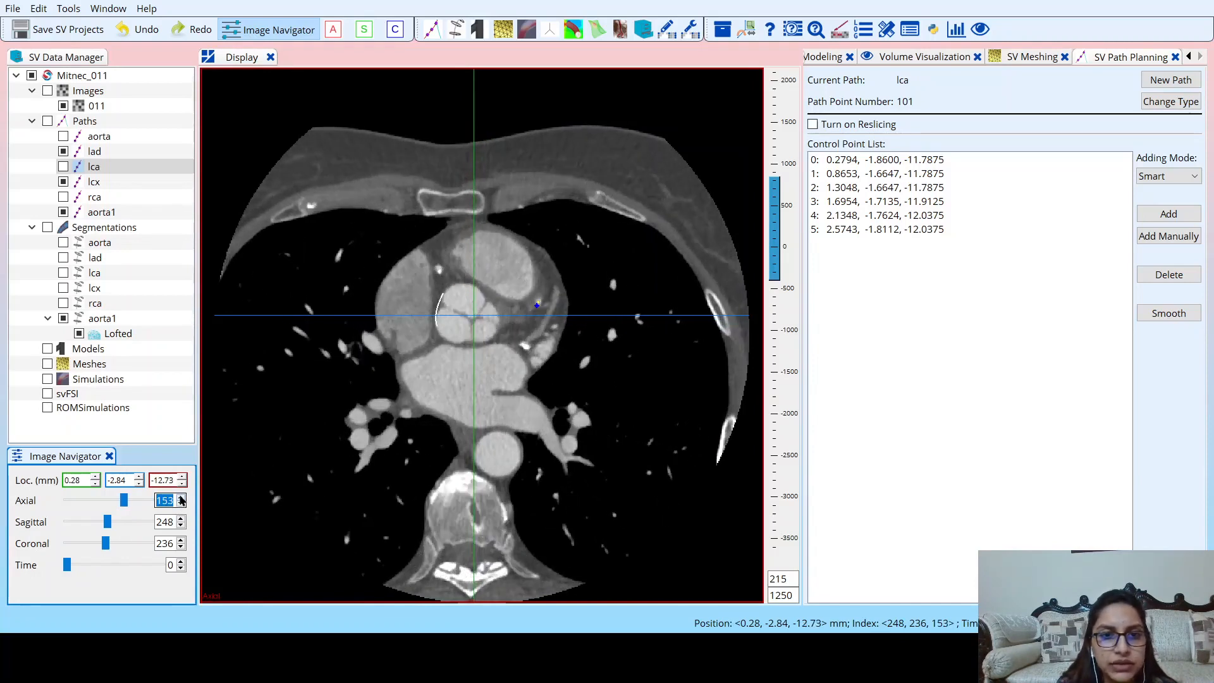
left_click(181, 498)
left_click(181, 498)
left_click(181, 498)
left_click(181, 497)
left_click(181, 498)
left_click(181, 498)
left_click(181, 498)
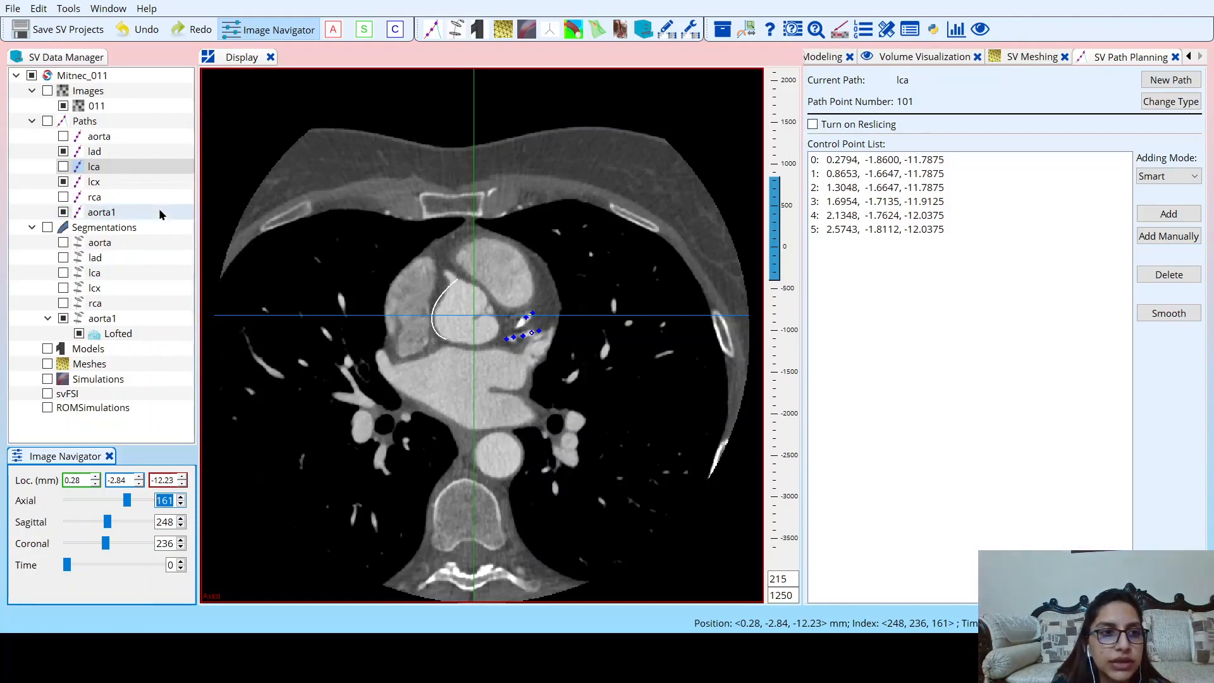
left_click(63, 196)
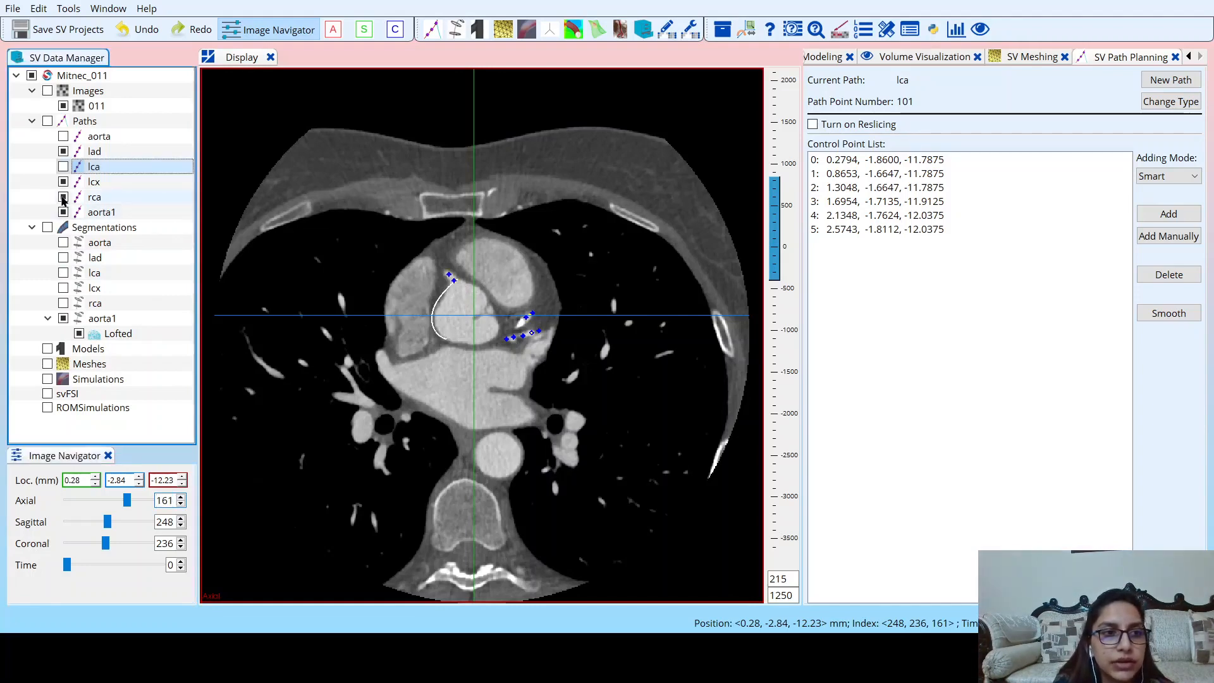
Hide the lcx, lad and aorta1 paths so only rca shows, and centre the crosshair where the rca leaves the aorta.
left_click(63, 182)
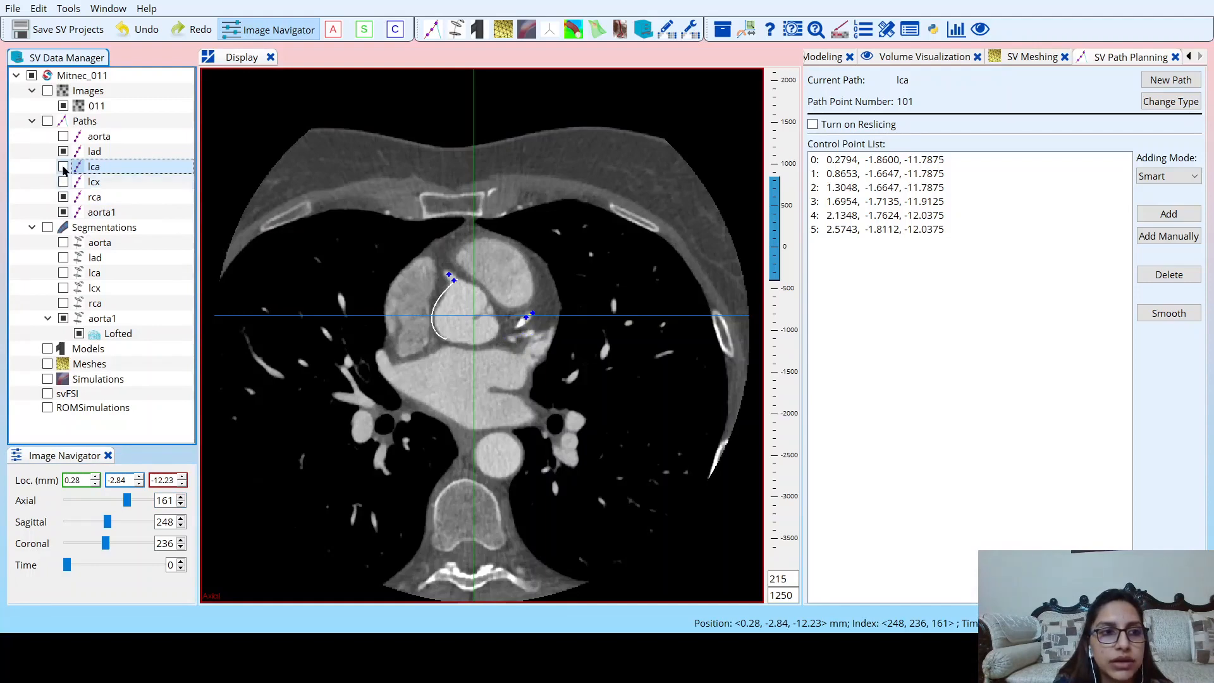
left_click(64, 152)
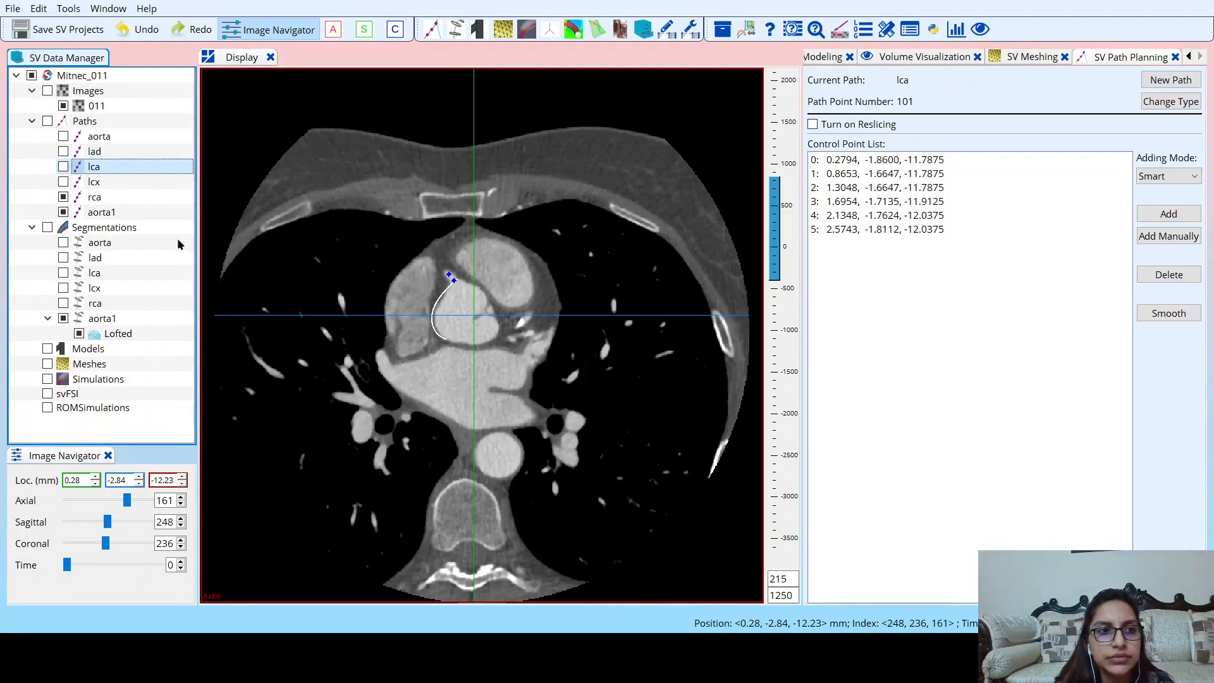
left_click(63, 197)
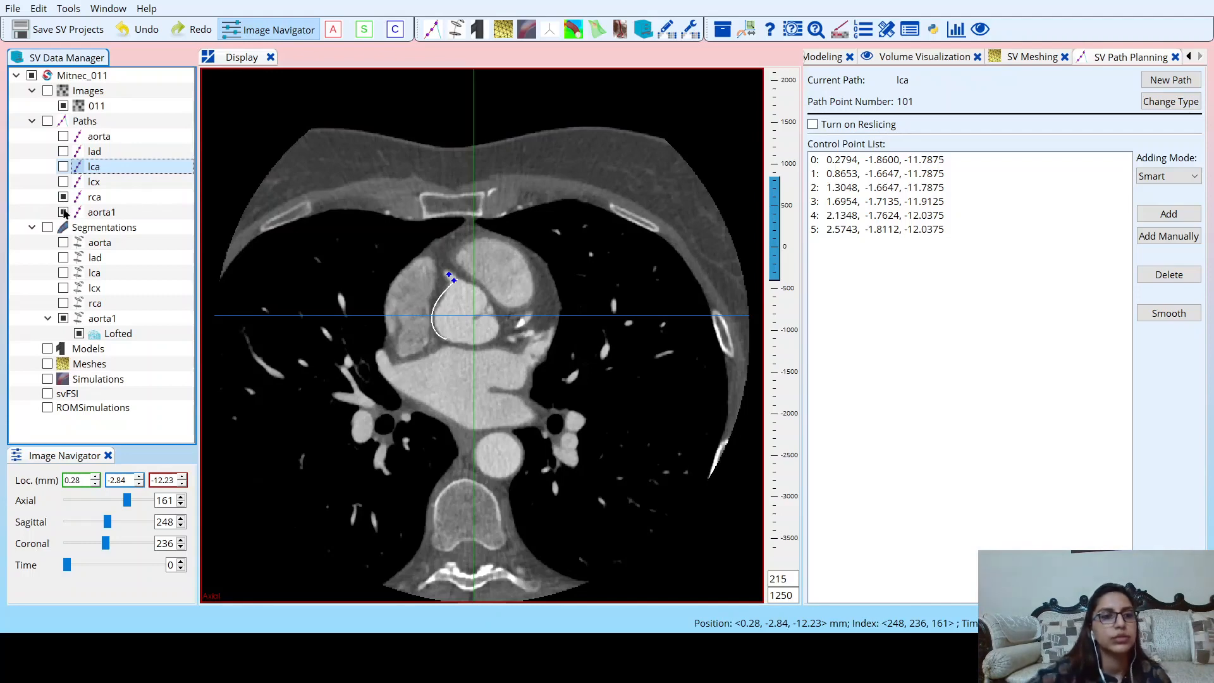
left_click(458, 284)
left_click(63, 197)
left_click(64, 212)
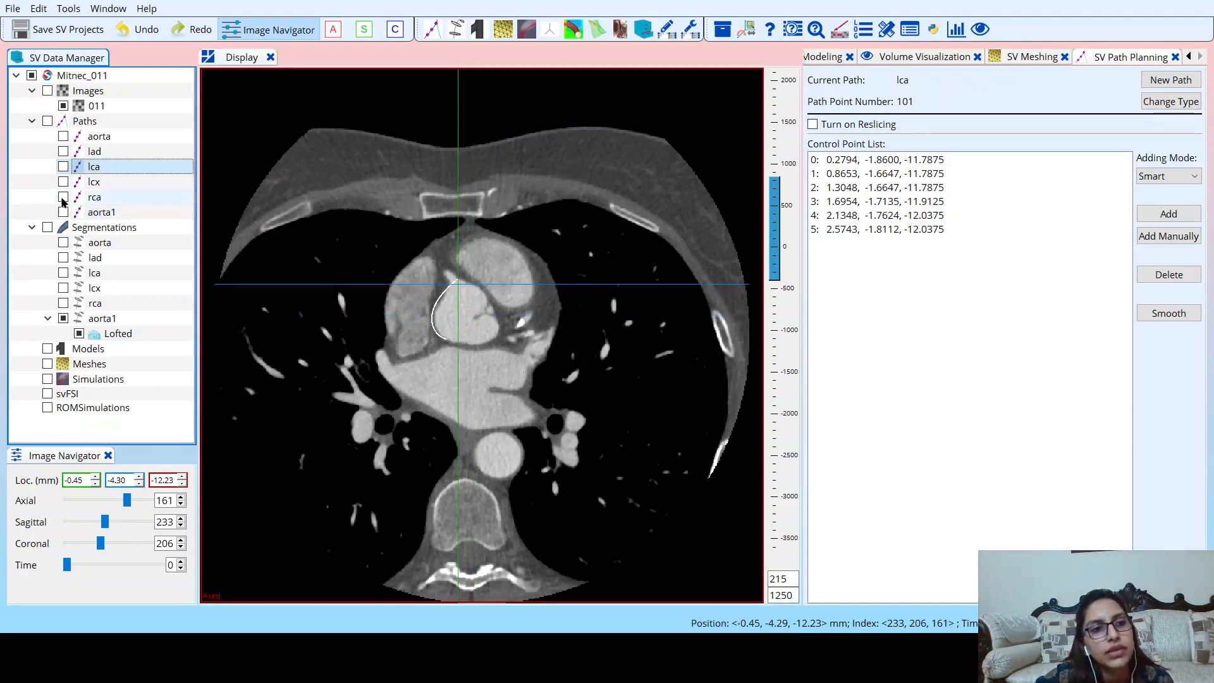
left_click(63, 197)
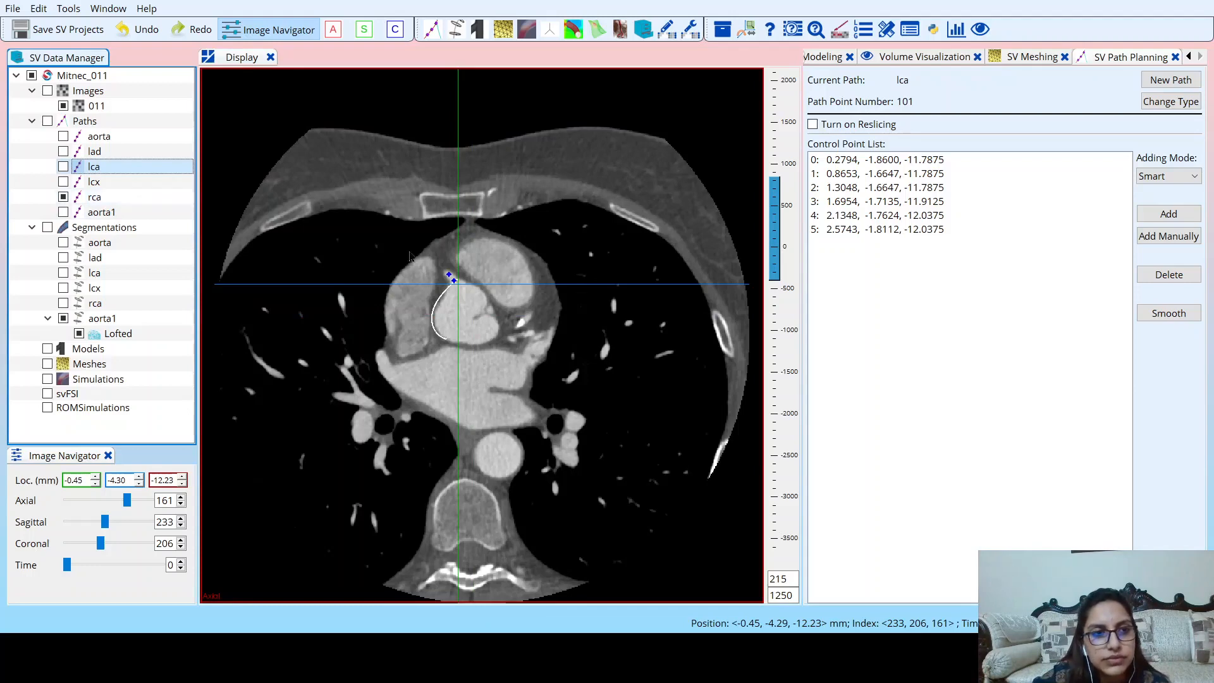
Follow the rca path's control points down through the axial slices from 161 to 144.
left_click(181, 504)
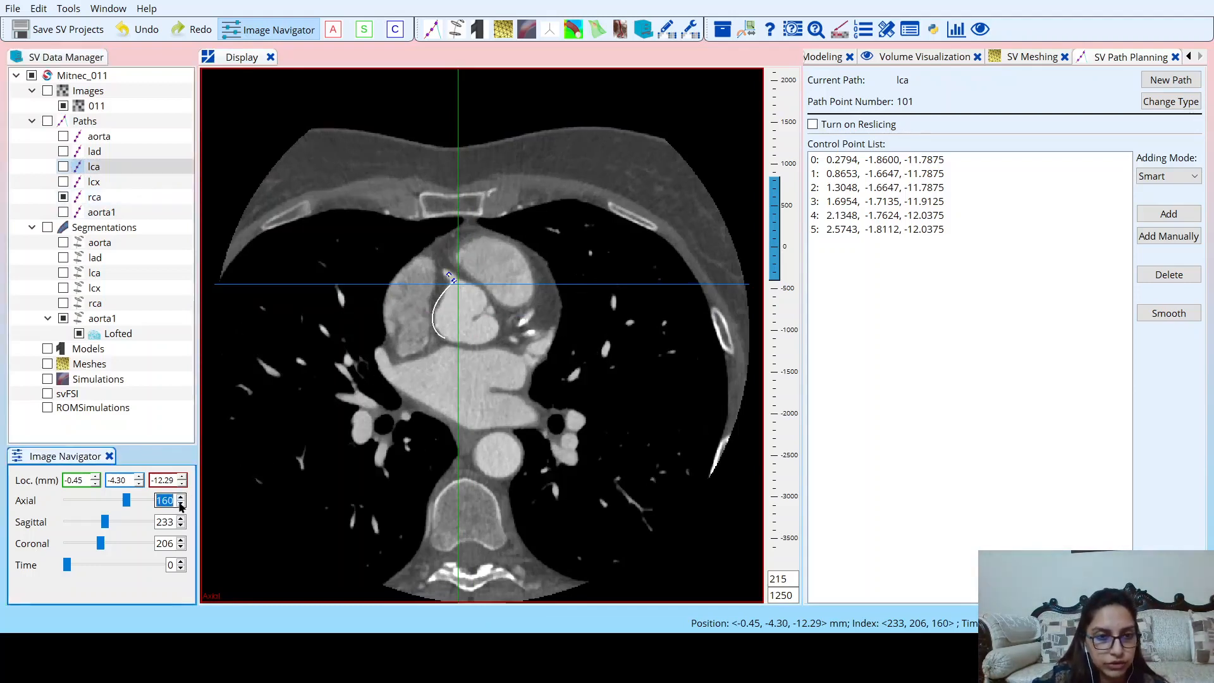
left_click(181, 505)
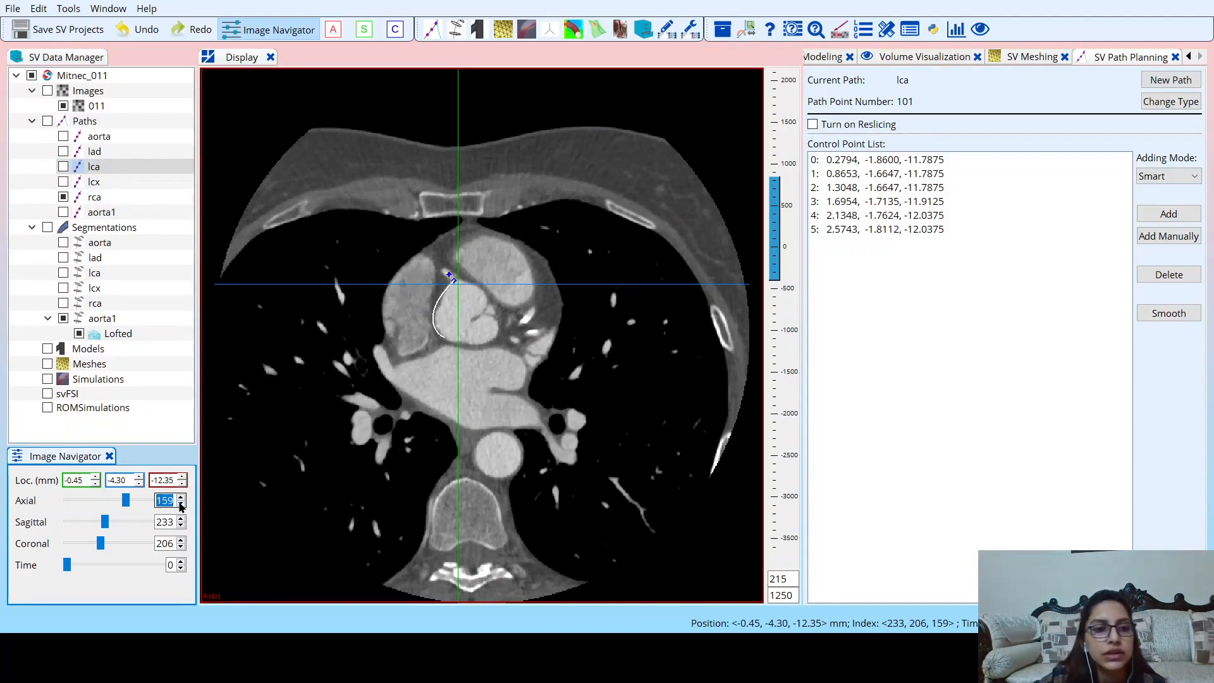
left_click(181, 505)
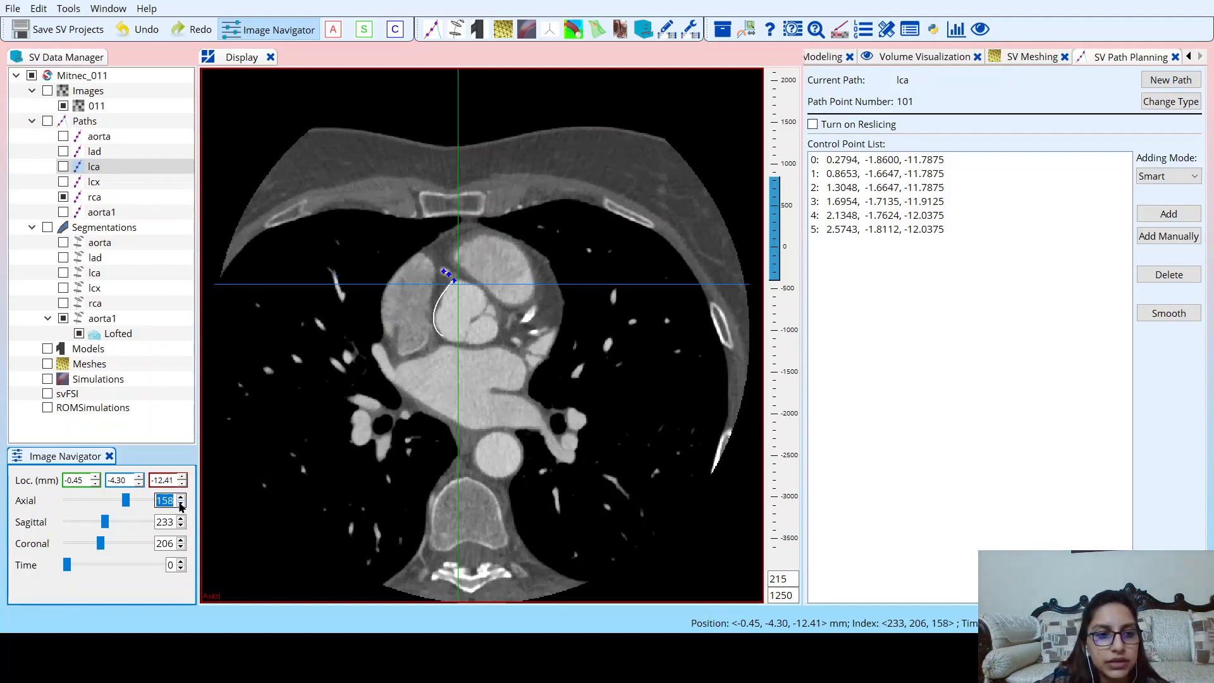
left_click(181, 505)
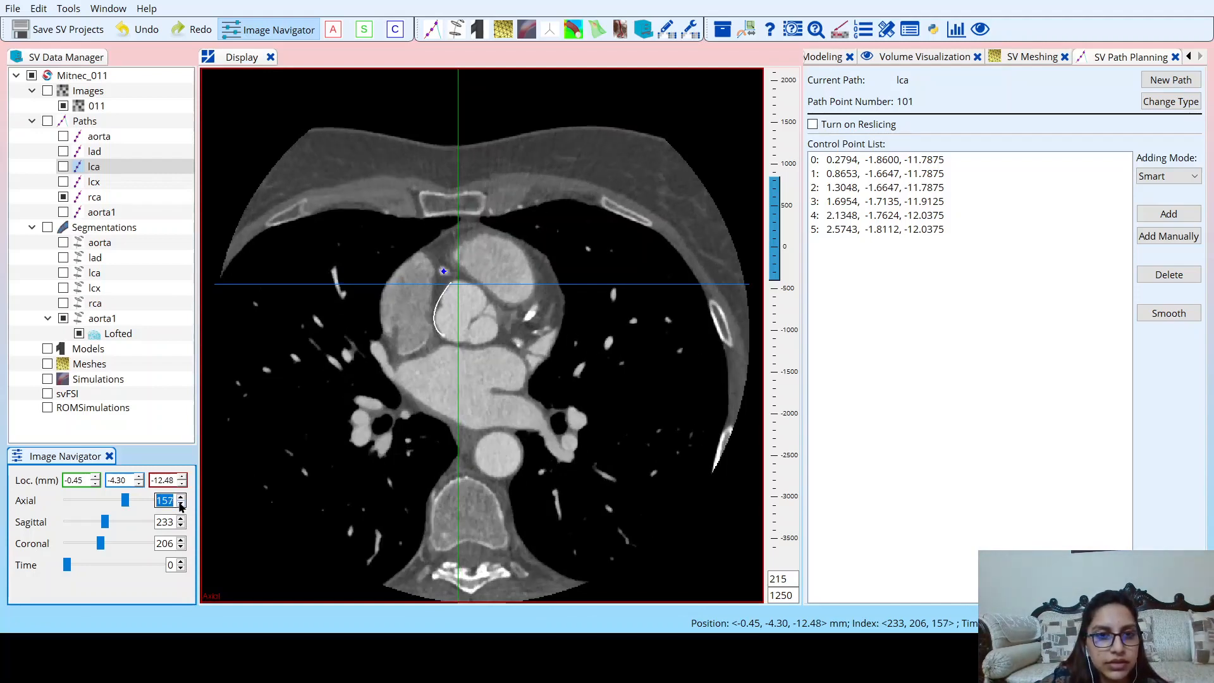
left_click(181, 506)
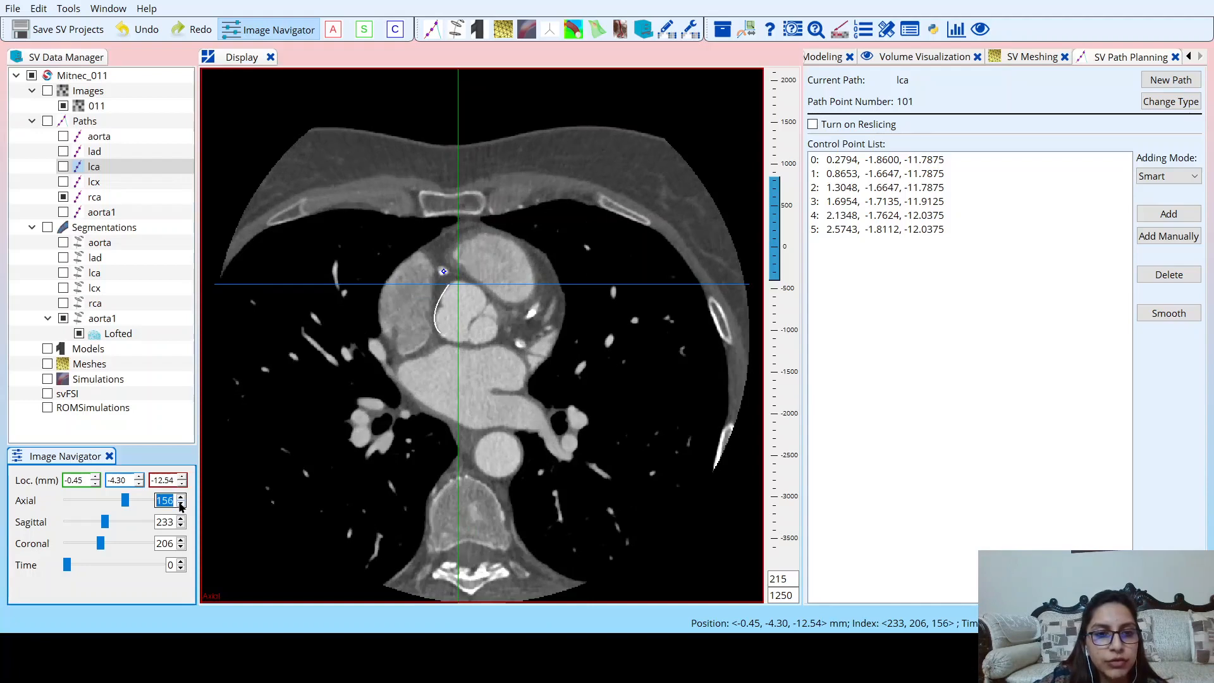
left_click(181, 506)
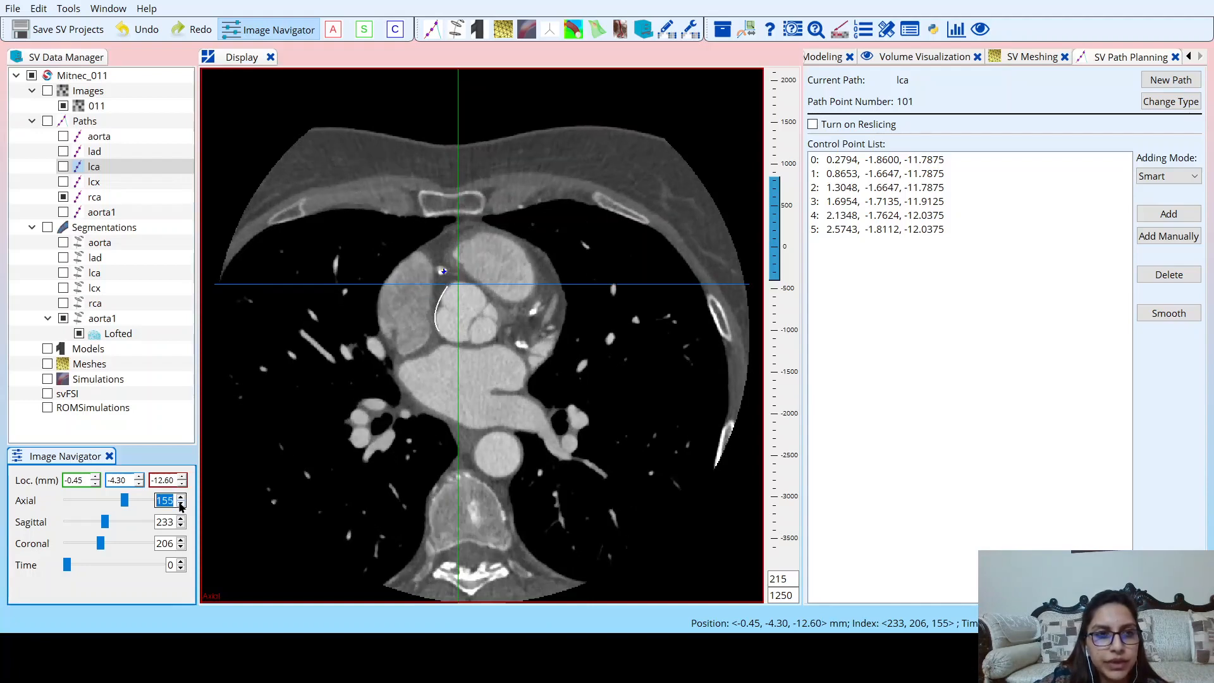
left_click(181, 505)
left_click(181, 506)
left_click(181, 506)
left_click(181, 505)
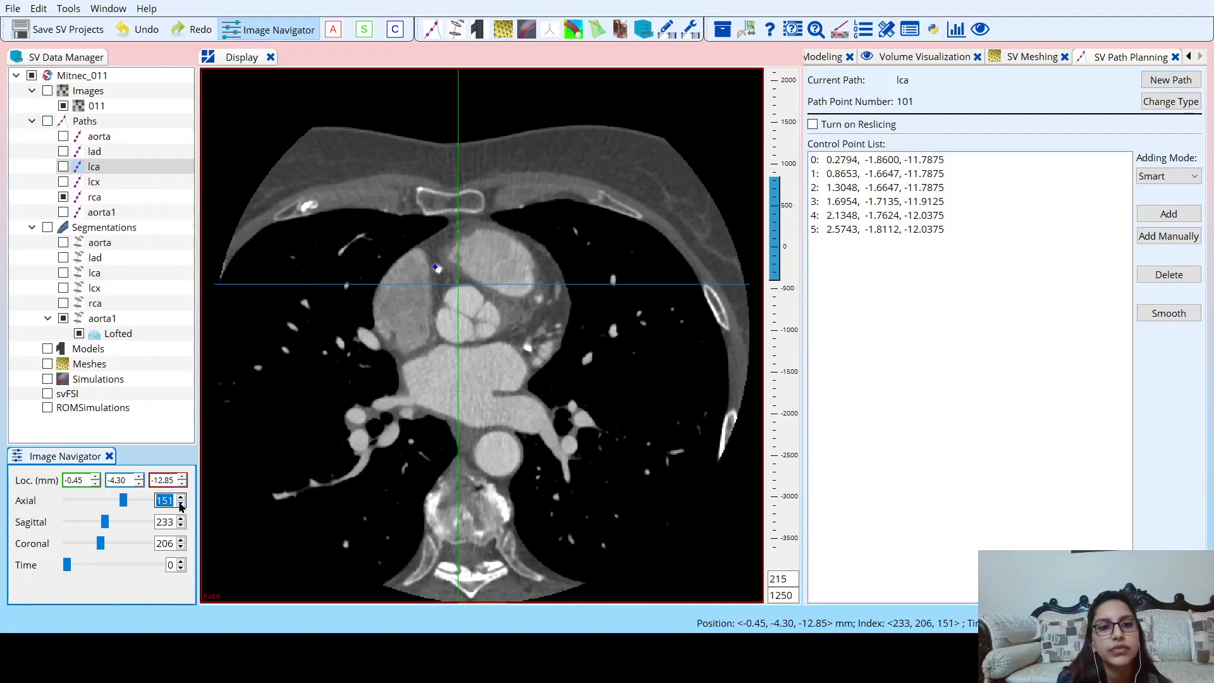
left_click(181, 506)
left_click(181, 506)
left_click(181, 506)
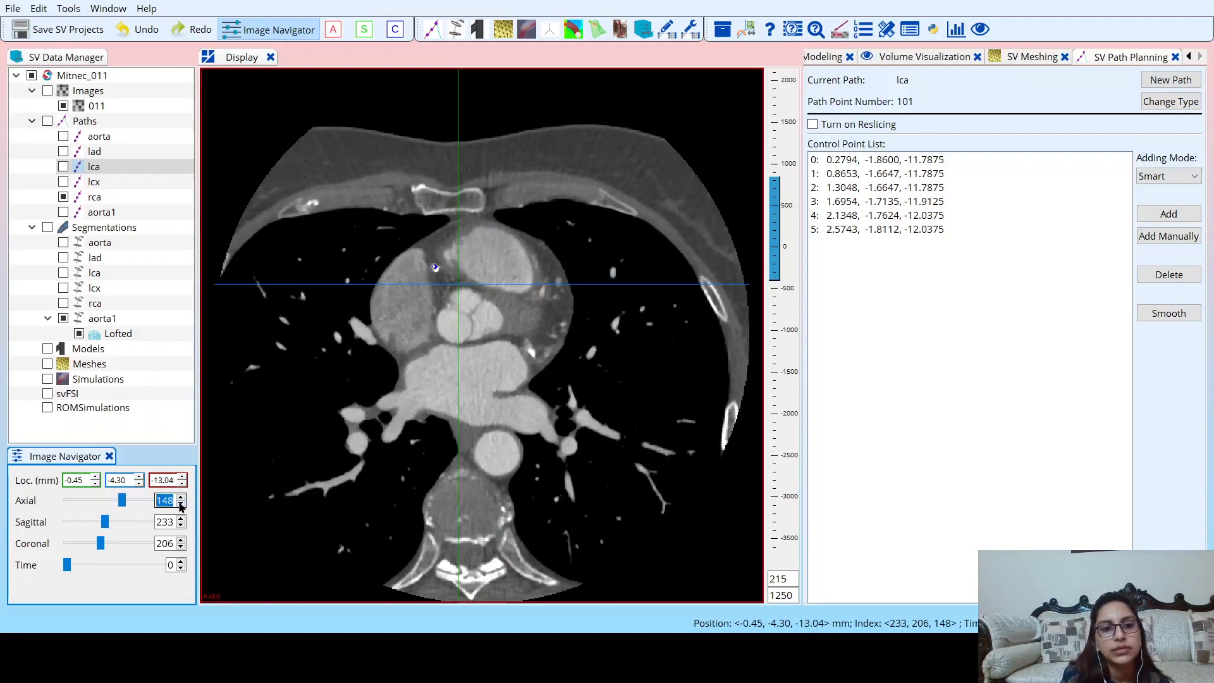
left_click(181, 505)
left_click(181, 506)
left_click(180, 505)
left_click(181, 505)
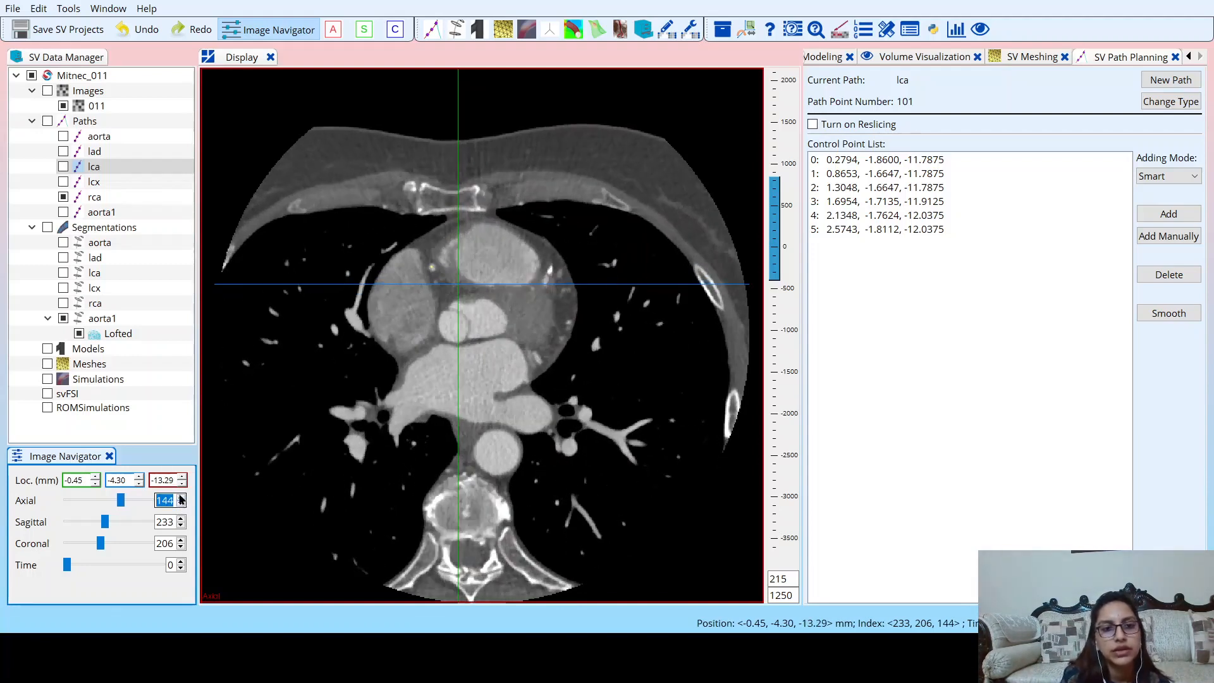
Go back up along the rca path to axial slice 156.
left_click(181, 497)
left_click(181, 497)
left_click(181, 498)
left_click(180, 498)
left_click(180, 498)
left_click(181, 497)
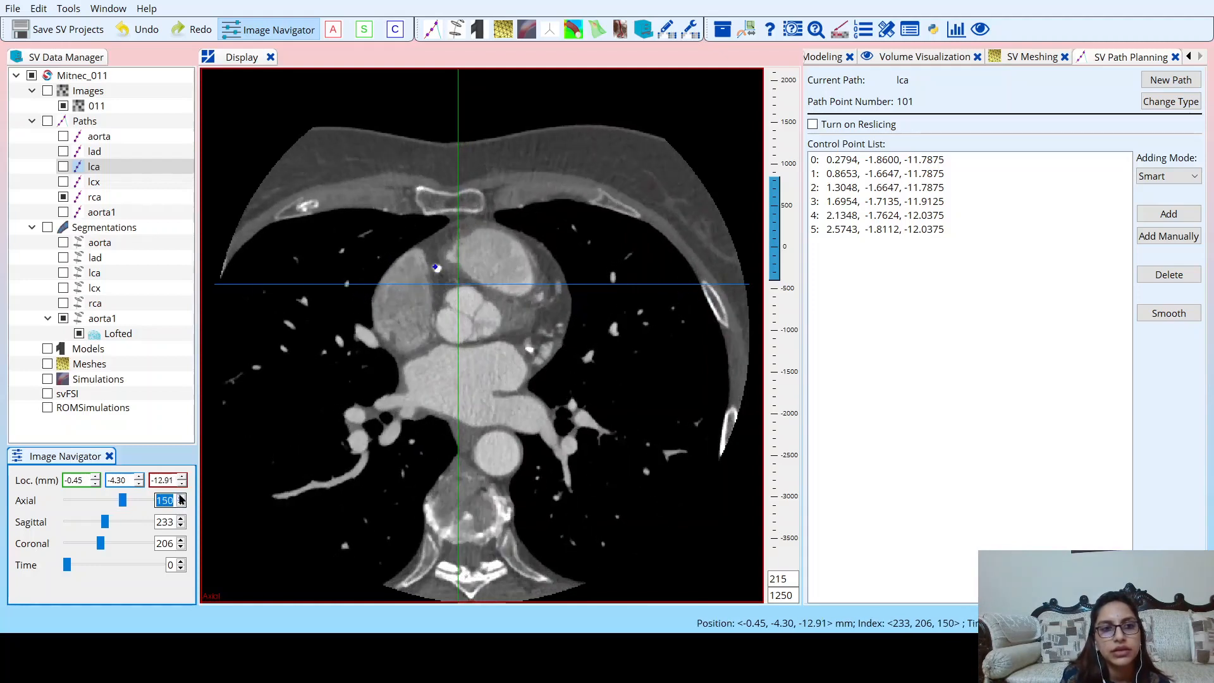
left_click(181, 497)
left_click(181, 497)
left_click(180, 498)
left_click(181, 497)
left_click(181, 497)
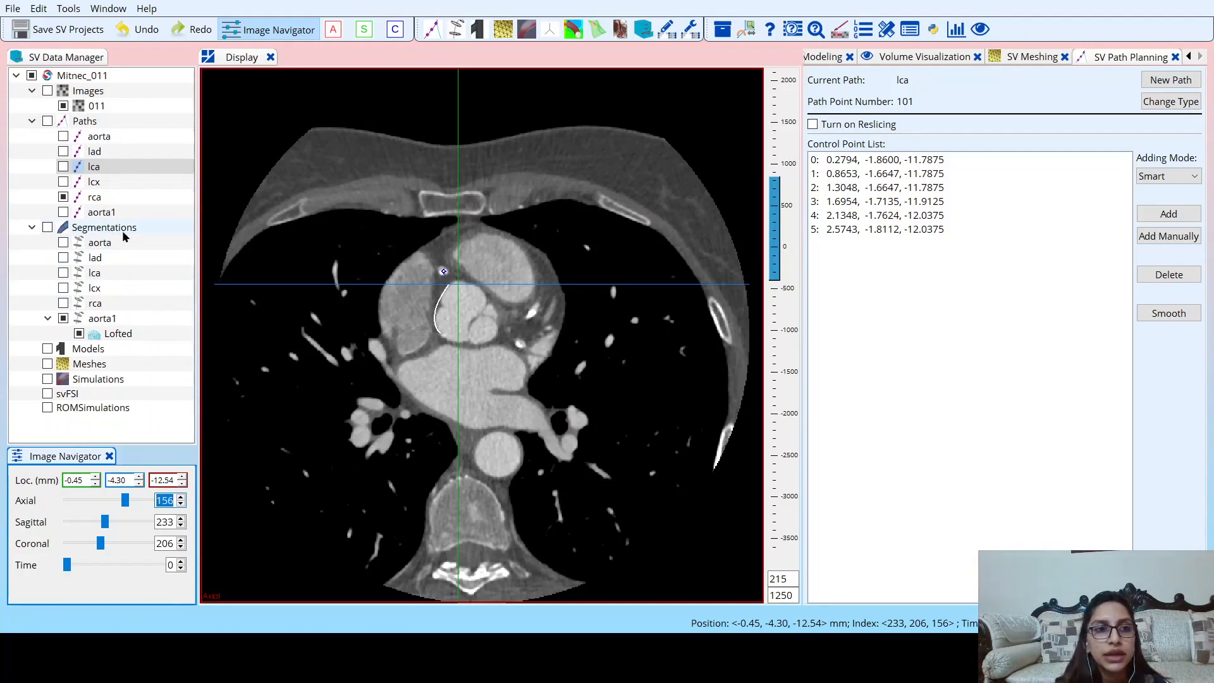
Open and show the rca segmentation, and hide the aorta1 segmentation together with its lofted surface.
left_click(95, 303)
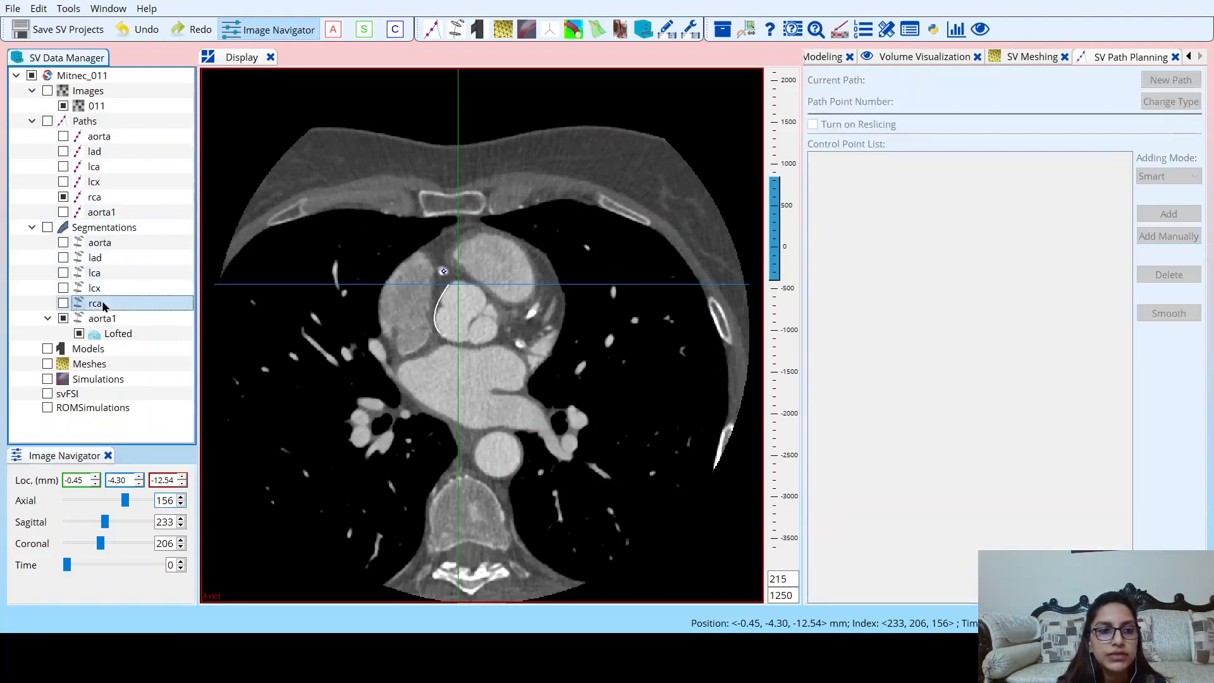
double_click(67, 304)
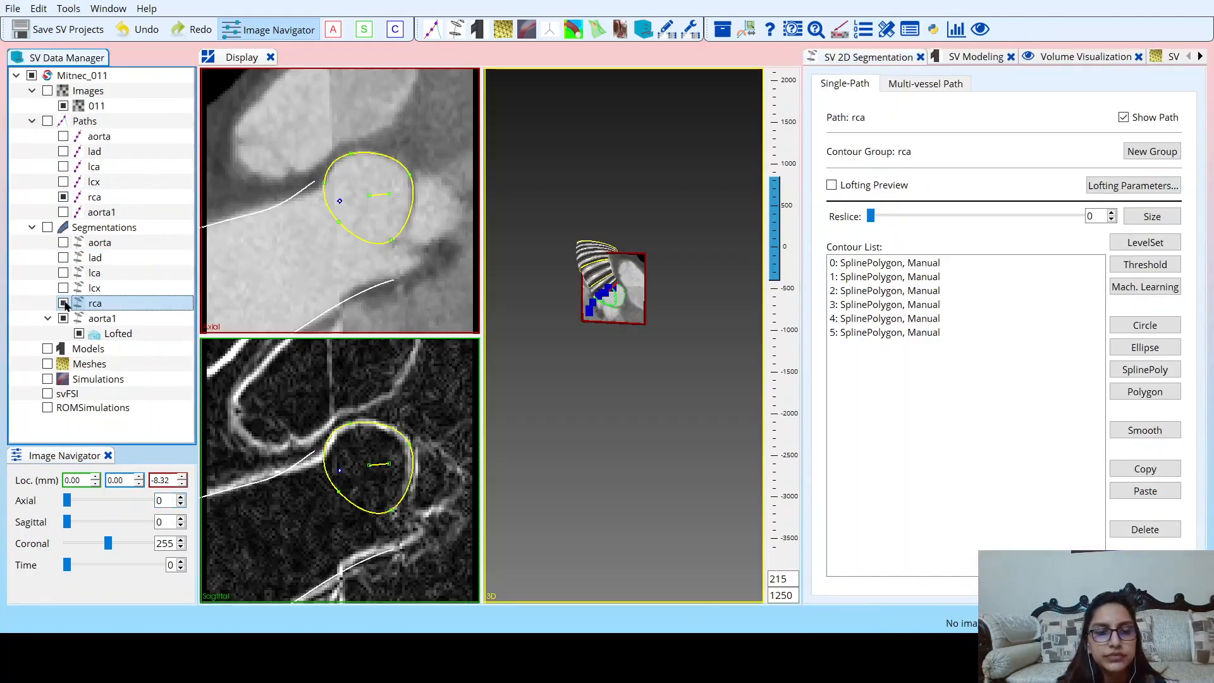
left_click(63, 303)
left_click_drag(640, 362, 548, 404)
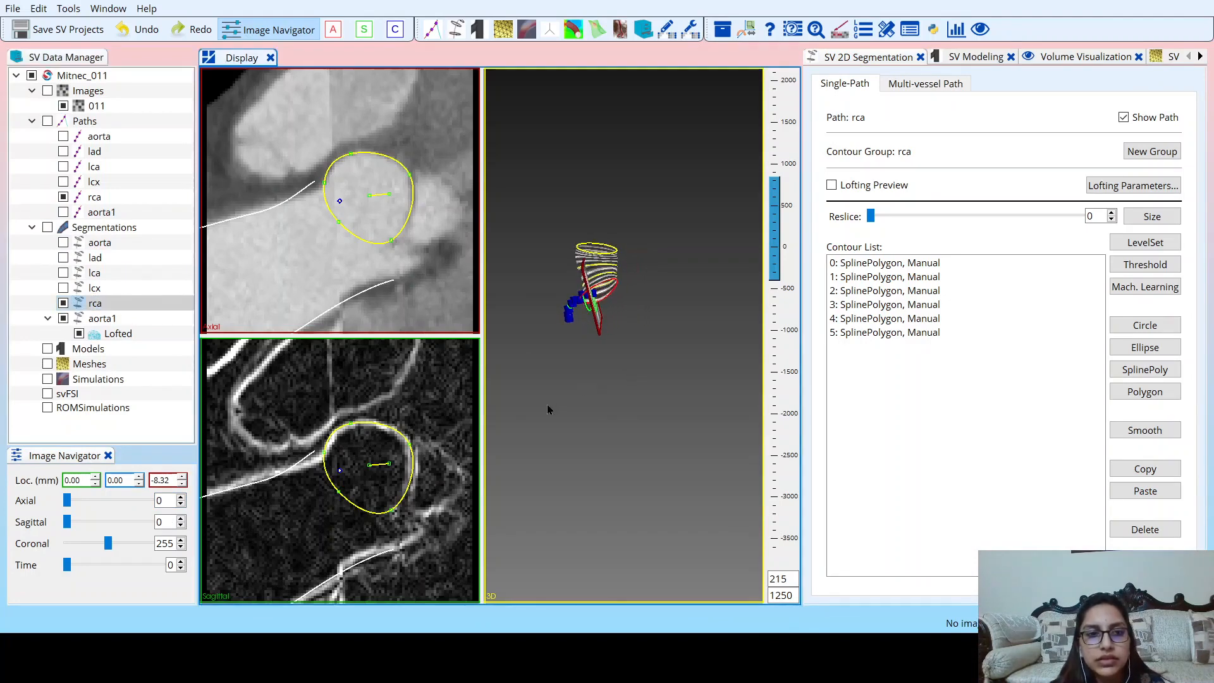
left_click(64, 319)
left_click(79, 334)
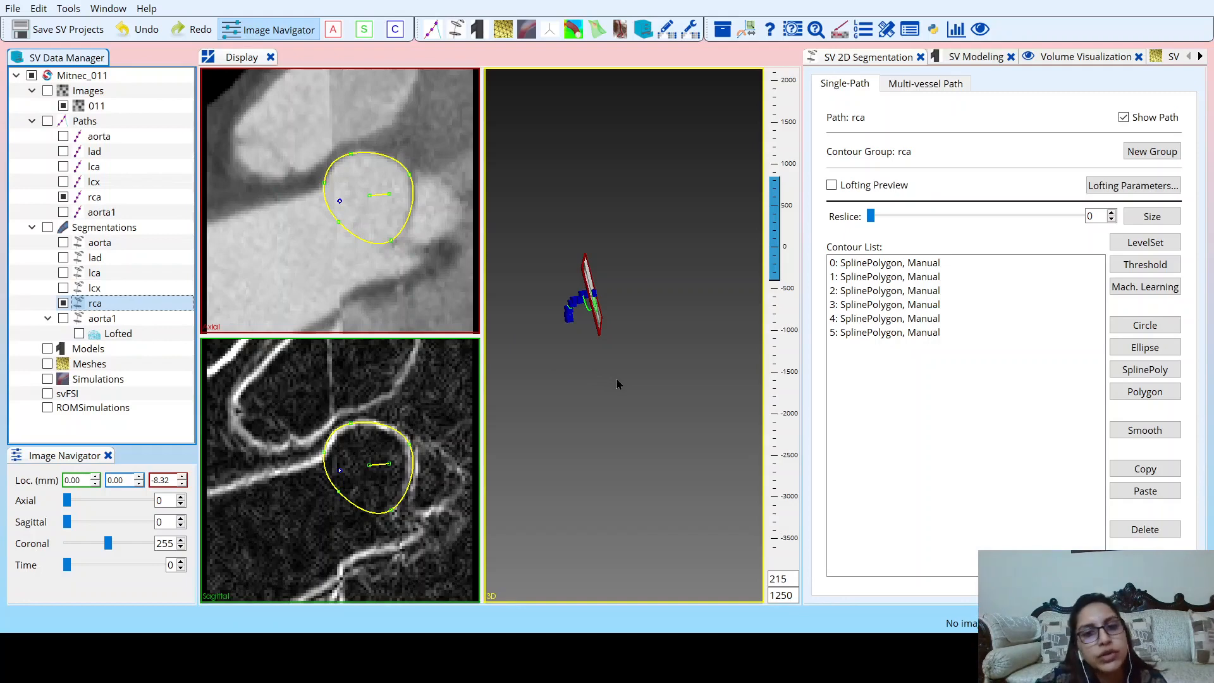
Turn on the lofting preview for the rca contours, hide the rca path and inspect the lofted vessel in 3D.
scroll(565, 345, "up", 2)
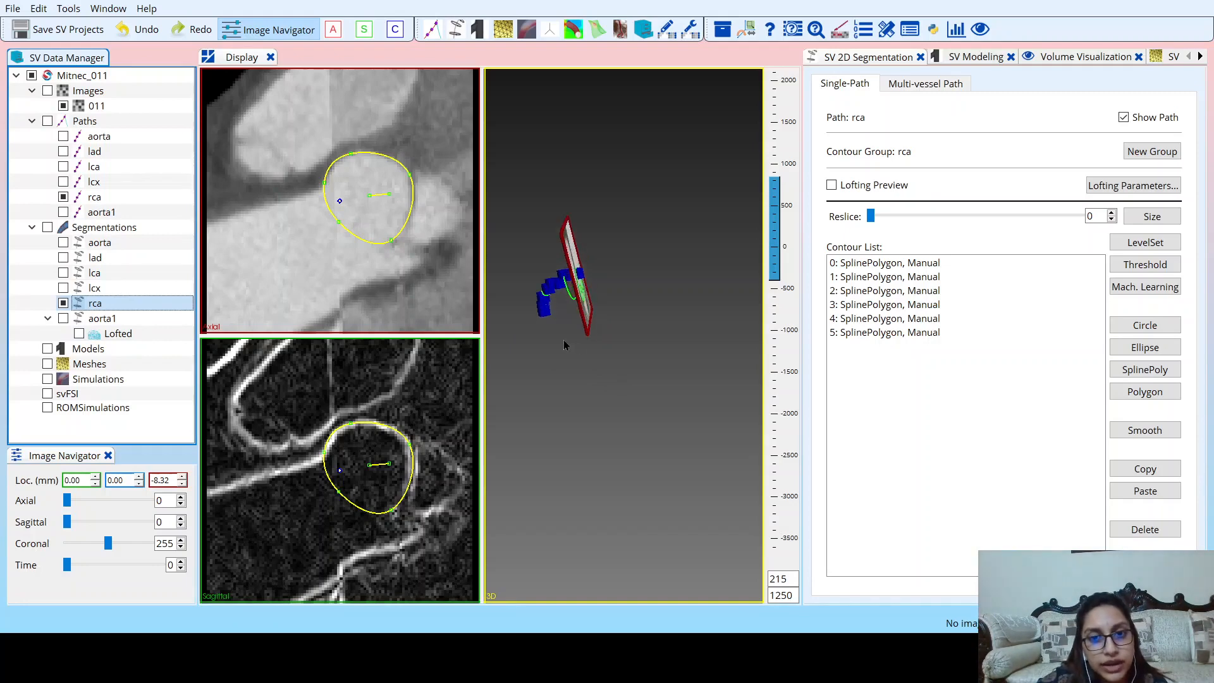
left_click_drag(565, 345, 602, 355)
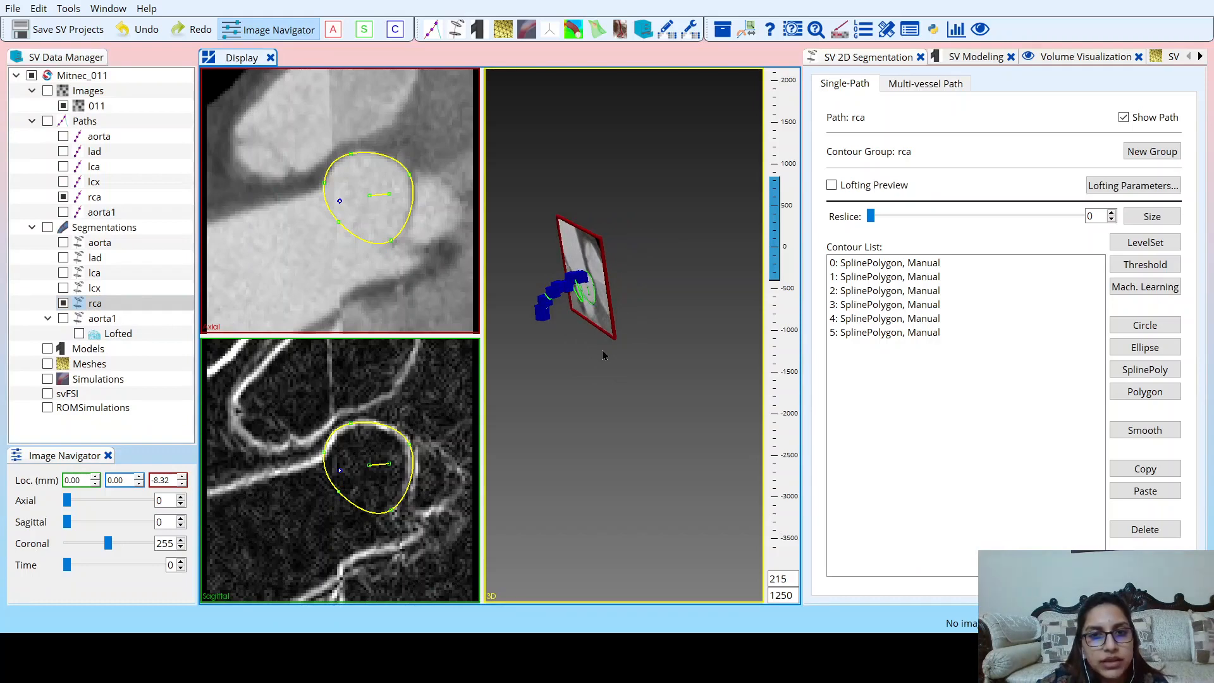
left_click(832, 185)
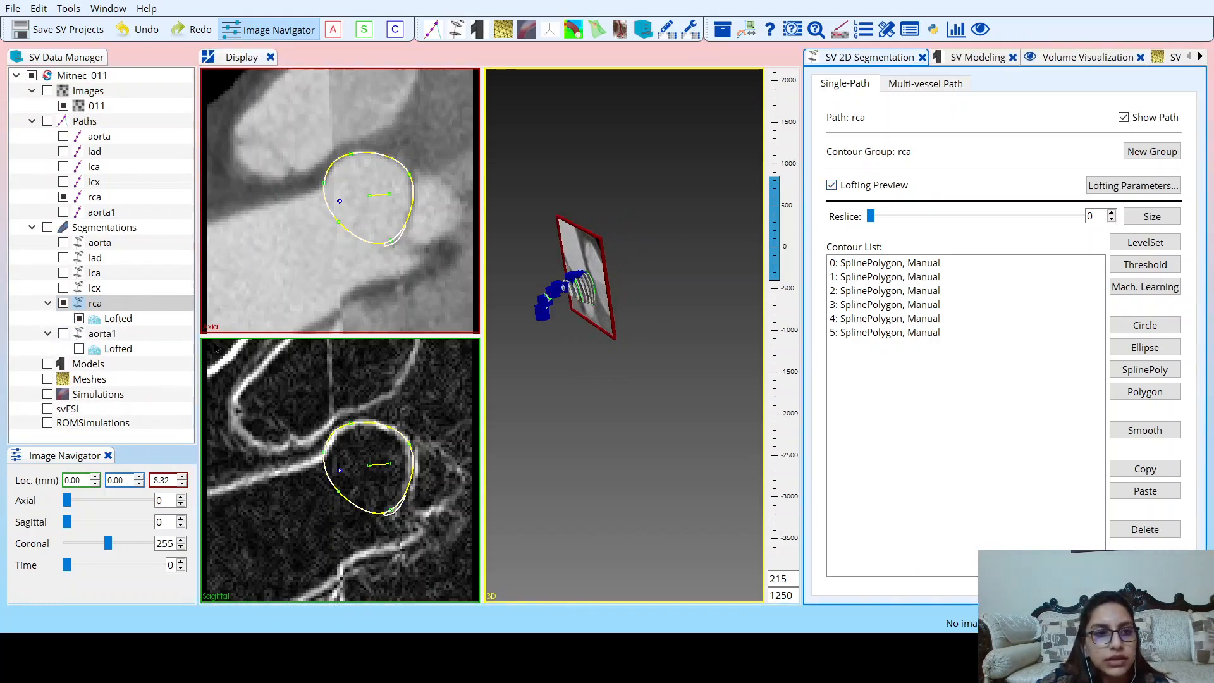
left_click(63, 198)
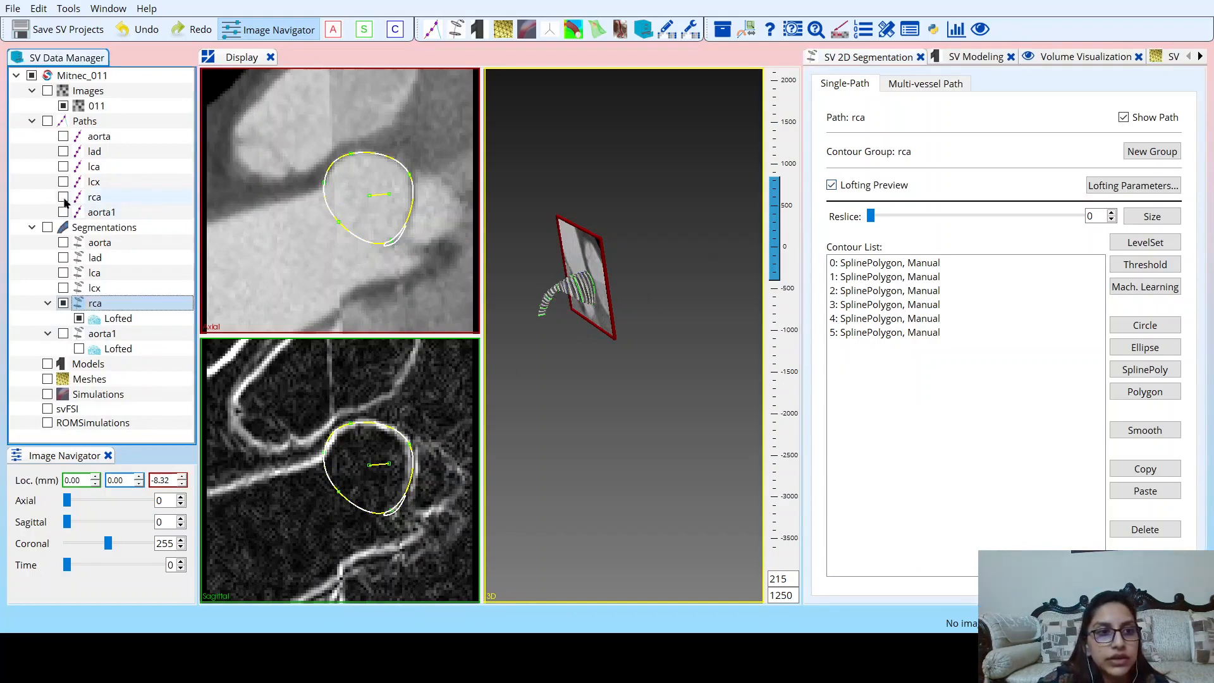
left_click_drag(550, 352, 911, 60)
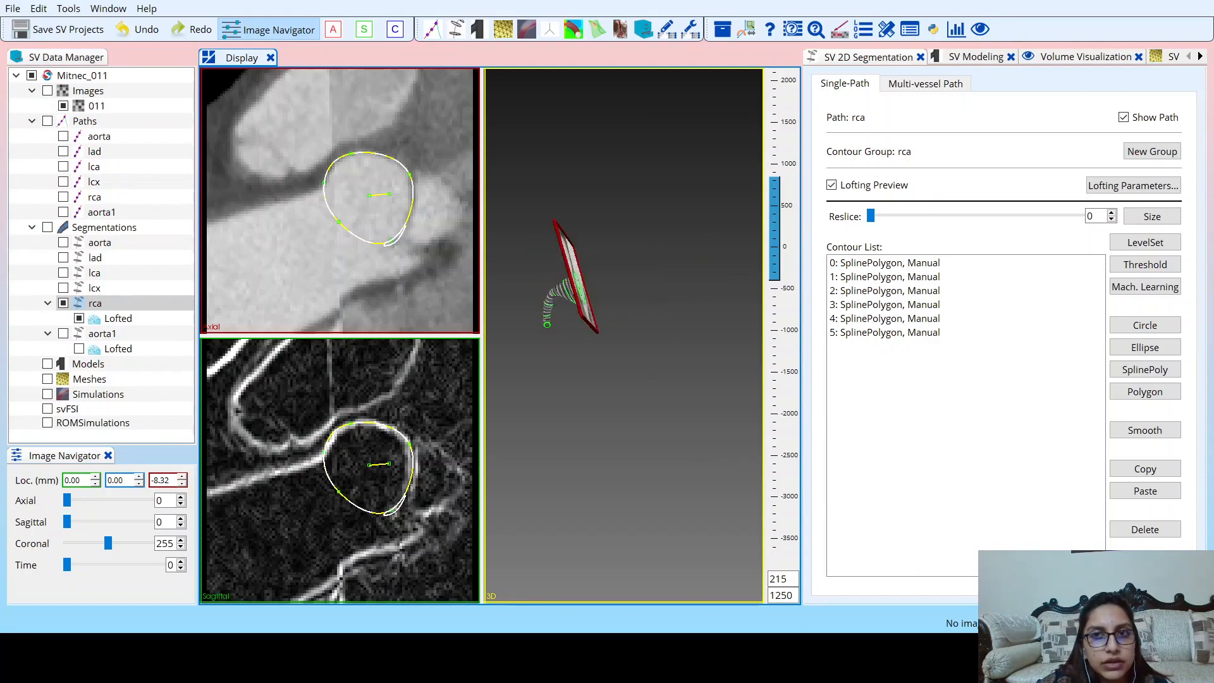
left_click_drag(570, 405, 480, 433)
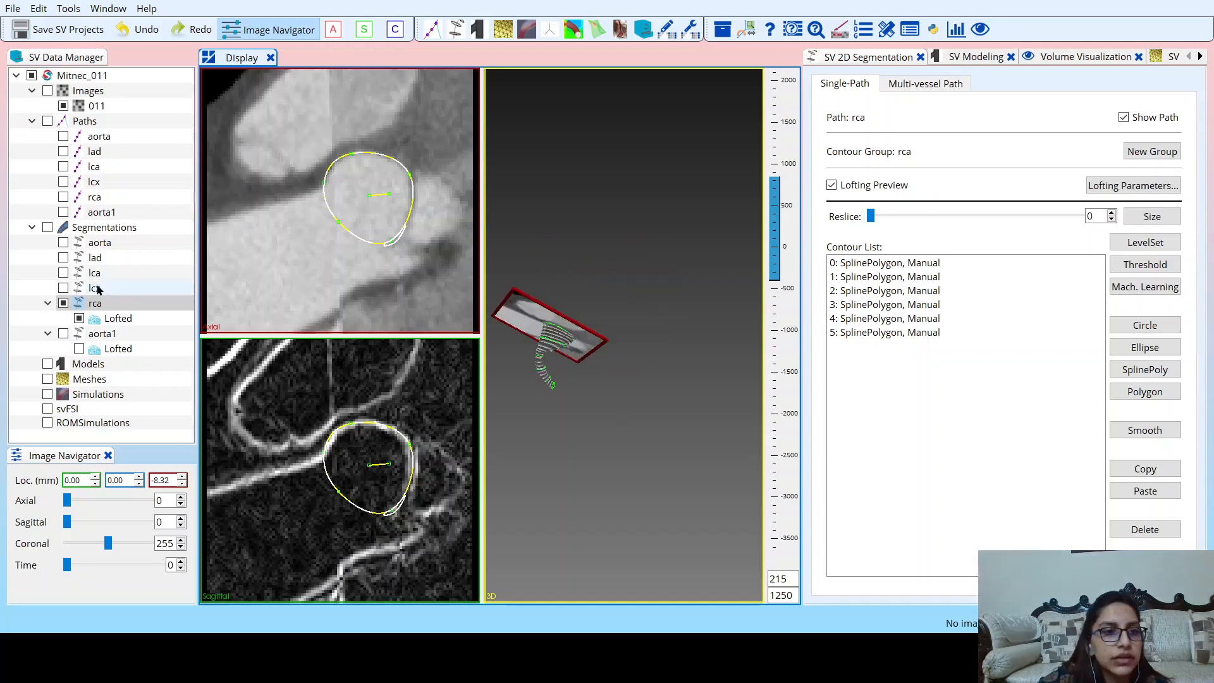
Show the lcx, aorta, lad and lca segmentations alongside rca and inspect their contours together in 3D.
left_click(63, 289)
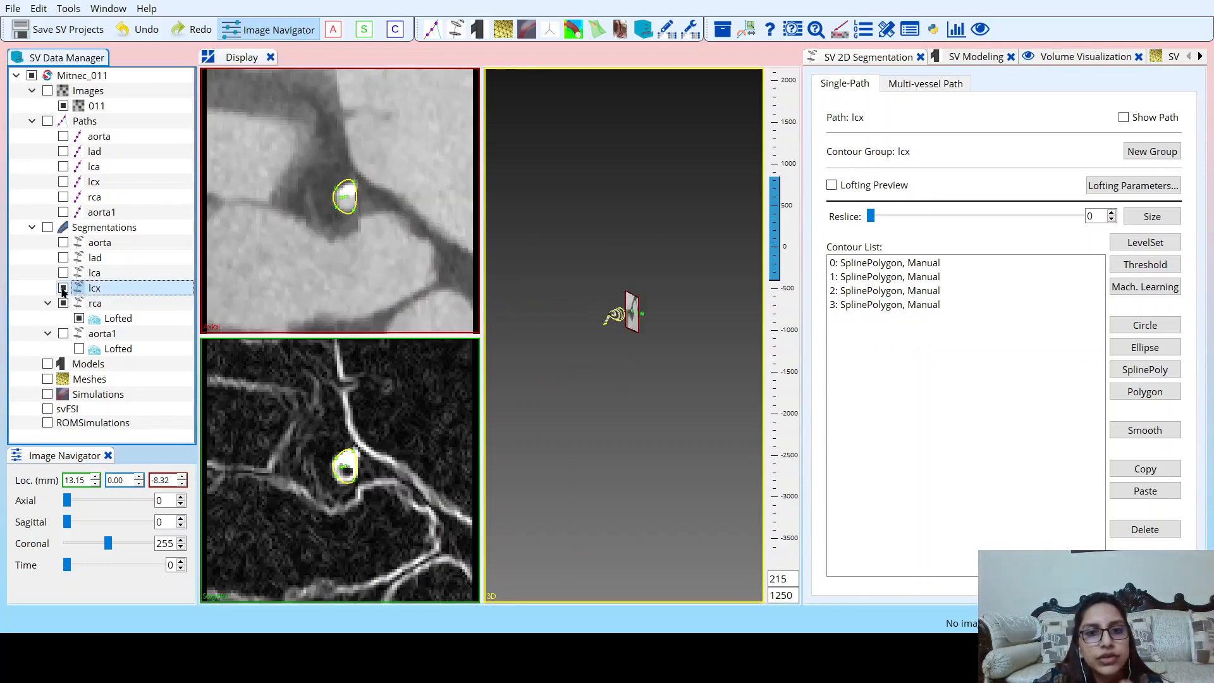
left_click(62, 288)
left_click(63, 243)
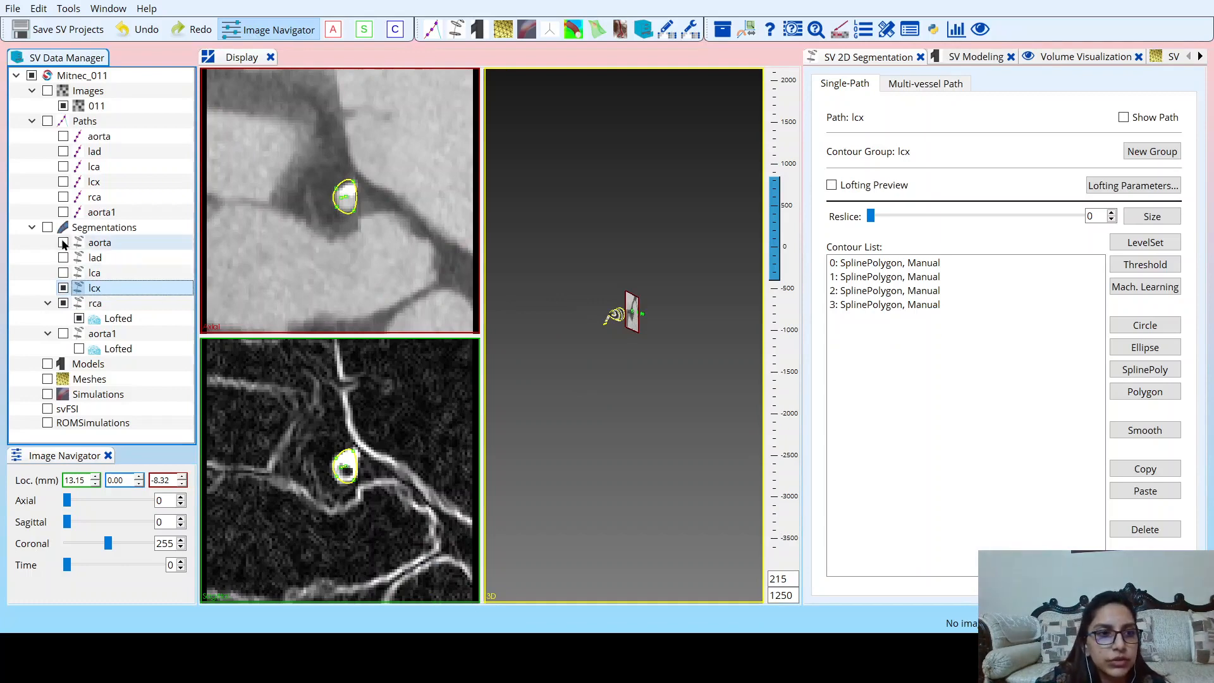
left_click(63, 258)
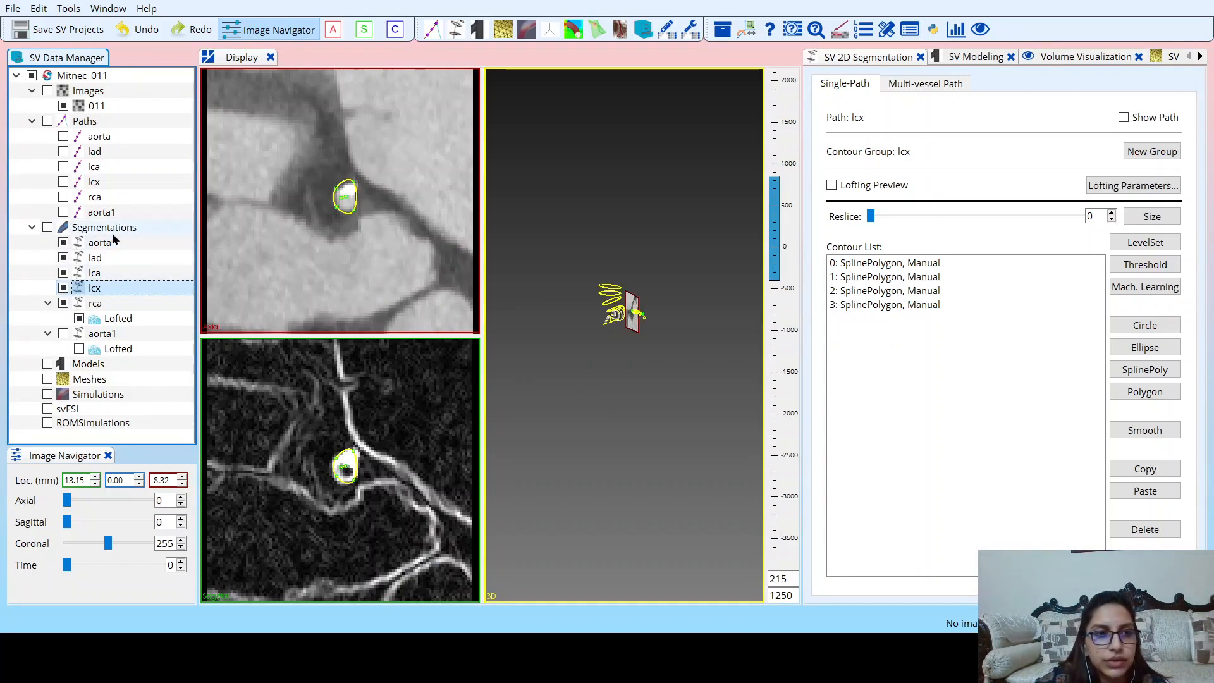
scroll(610, 353, "up", 4)
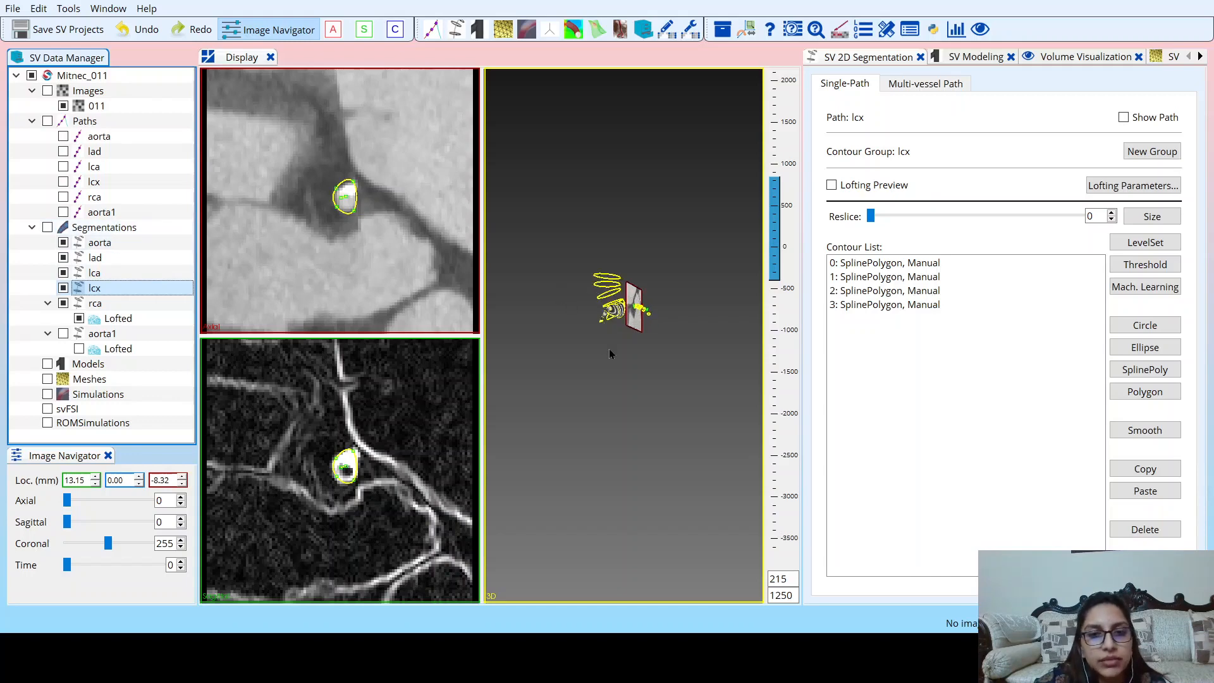
left_click_drag(587, 359, 673, 355)
scroll(619, 351, "up", 4)
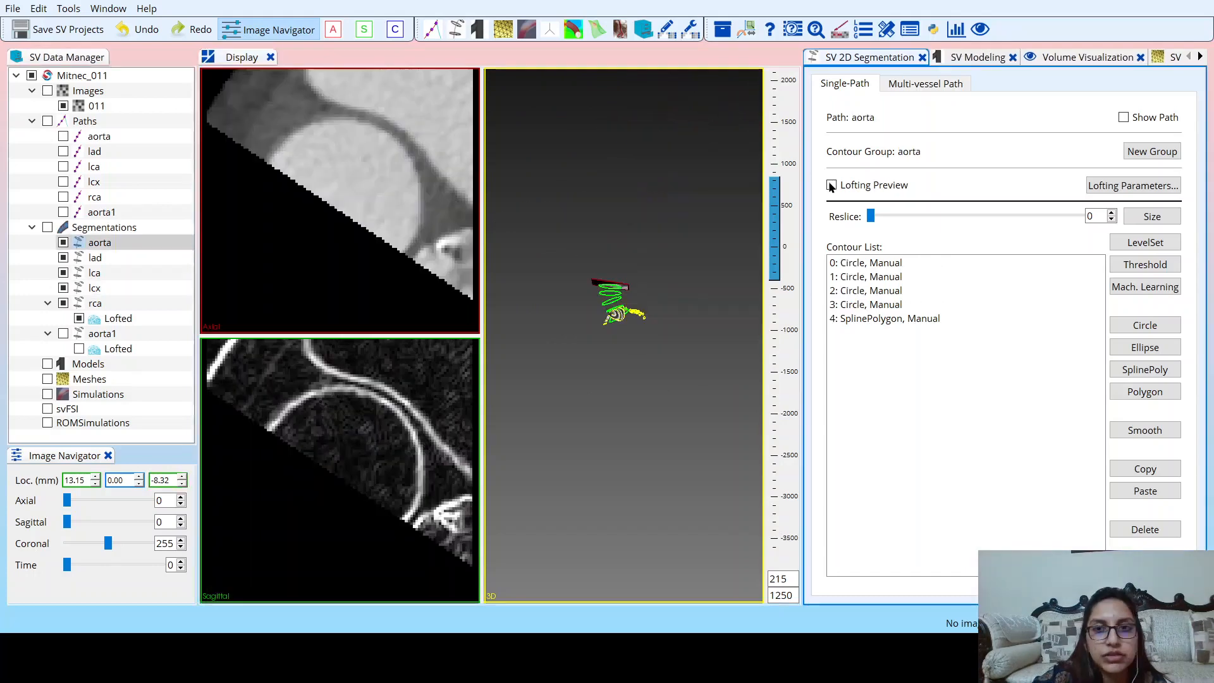
Turn on the lofting preview for the aorta, lad, lca and lcx contour groups.
left_click(831, 186)
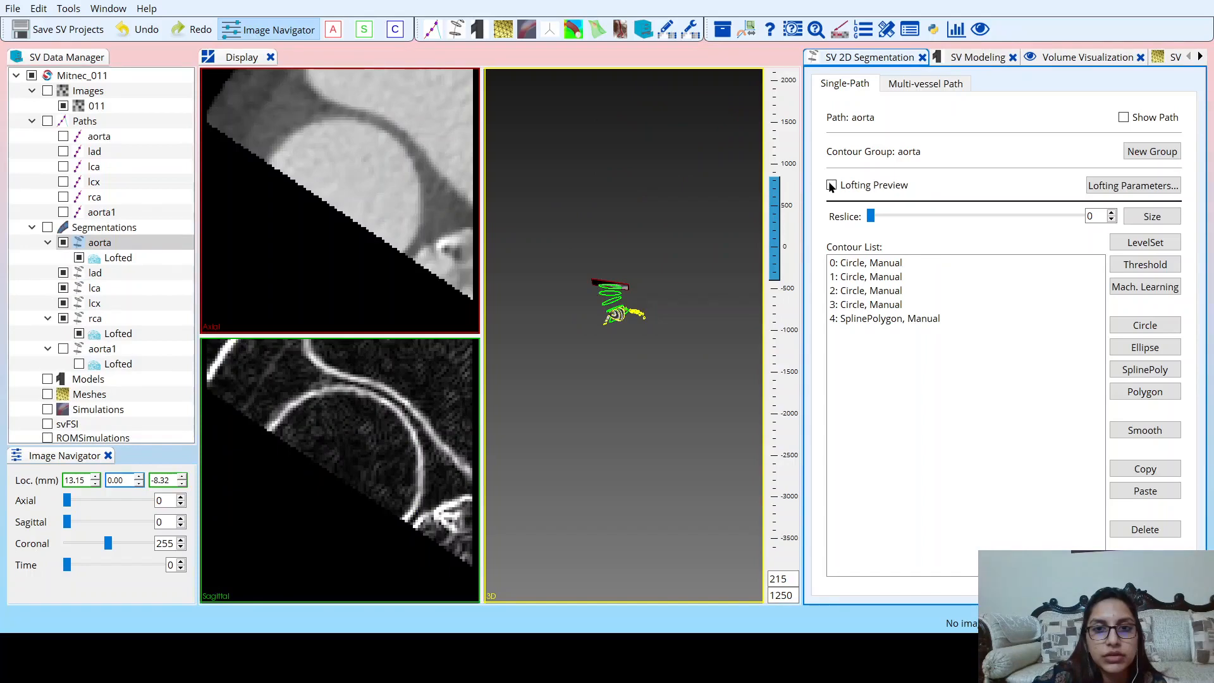
left_click(141, 274)
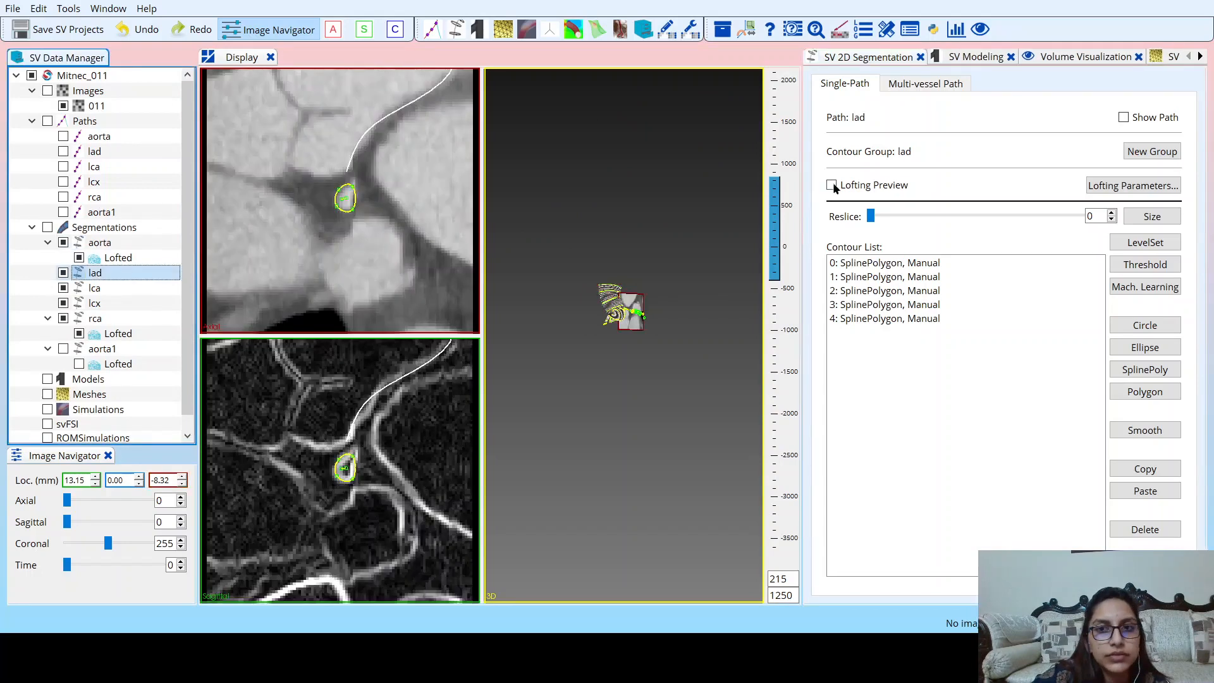
left_click(831, 185)
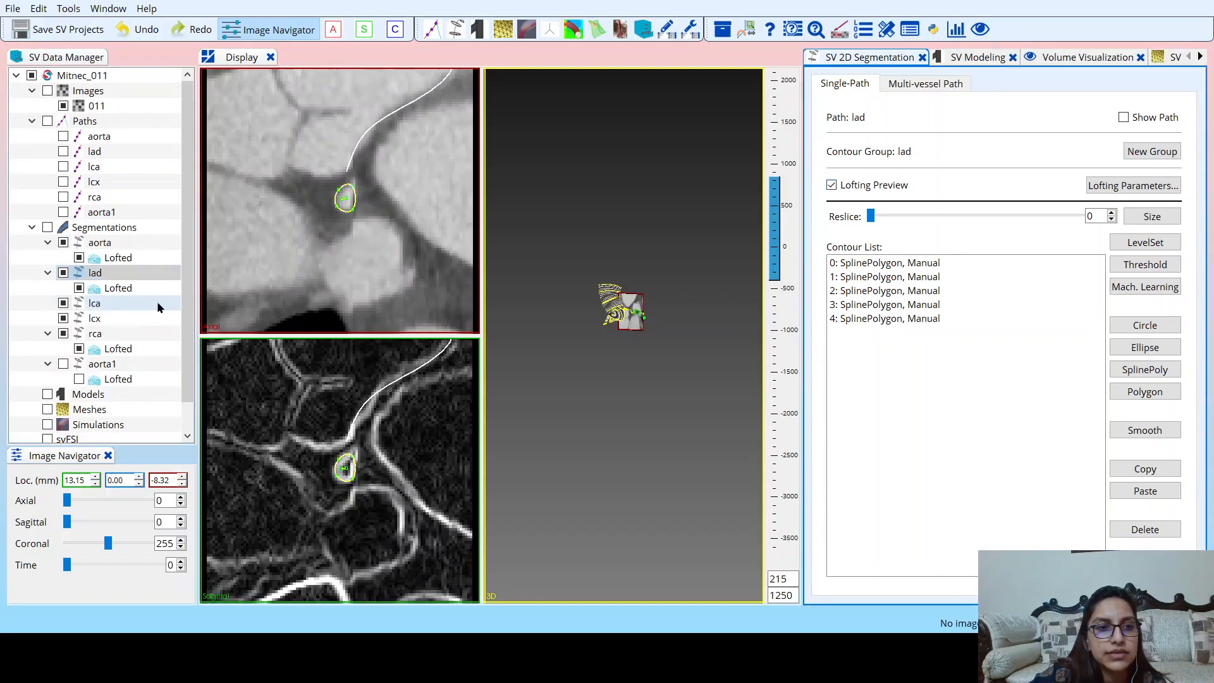
left_click(157, 306)
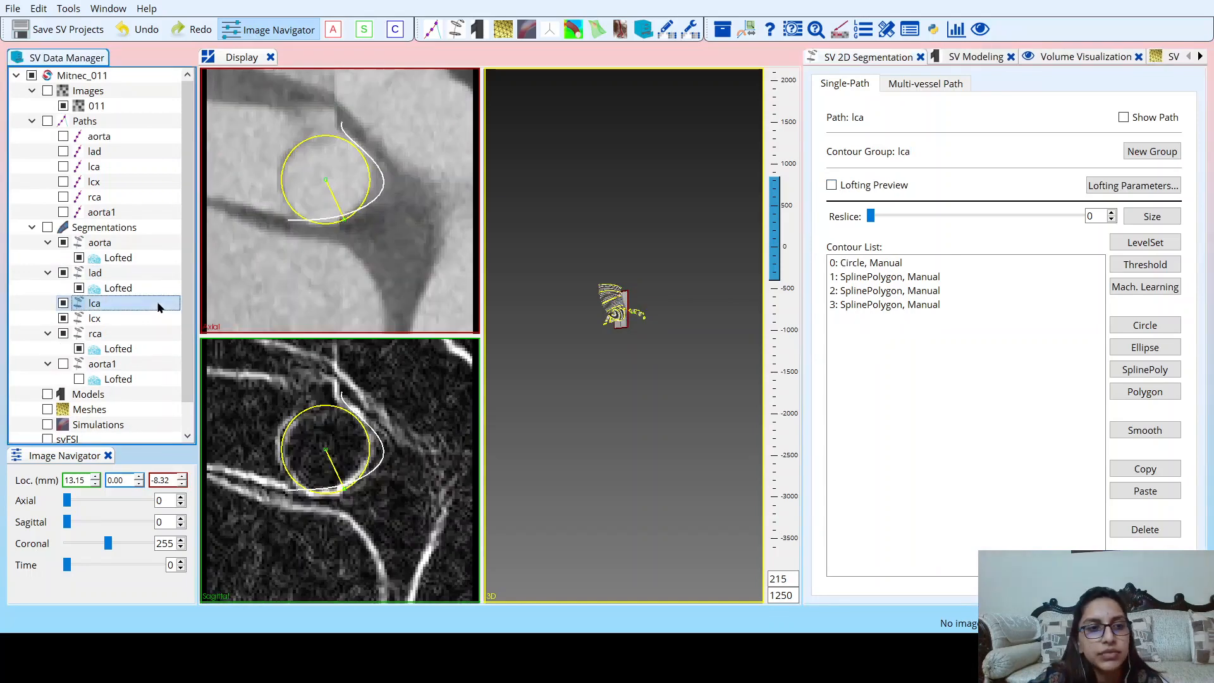
left_click(833, 188)
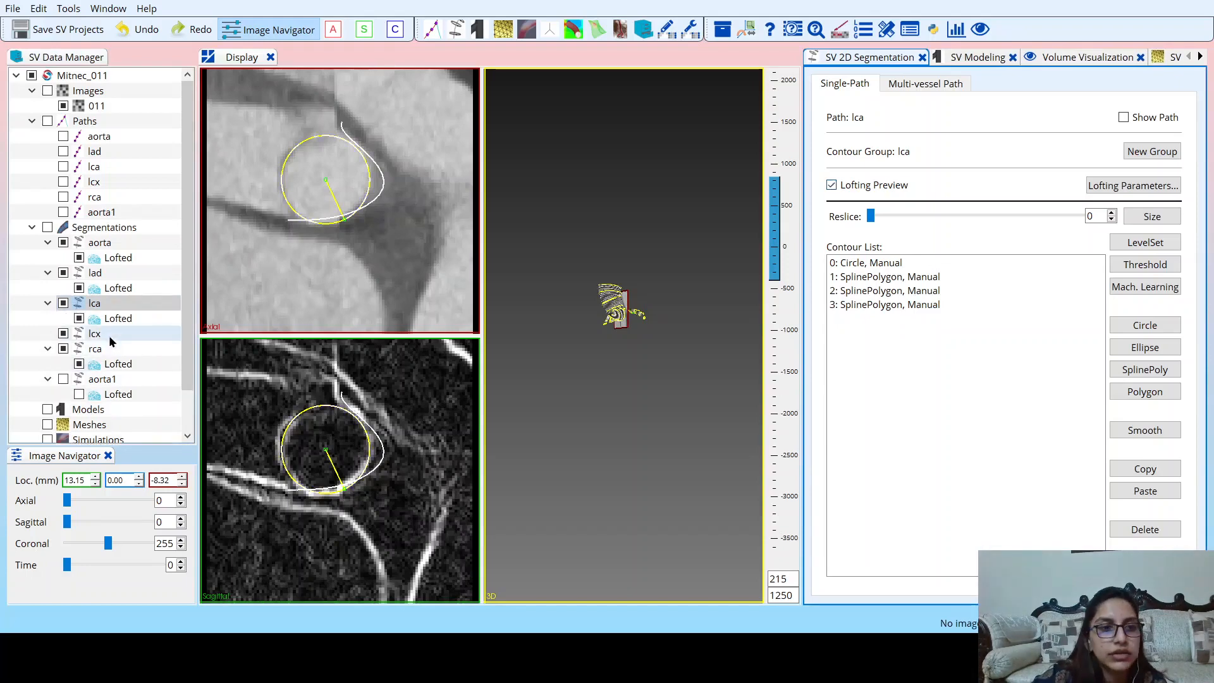
left_click(95, 334)
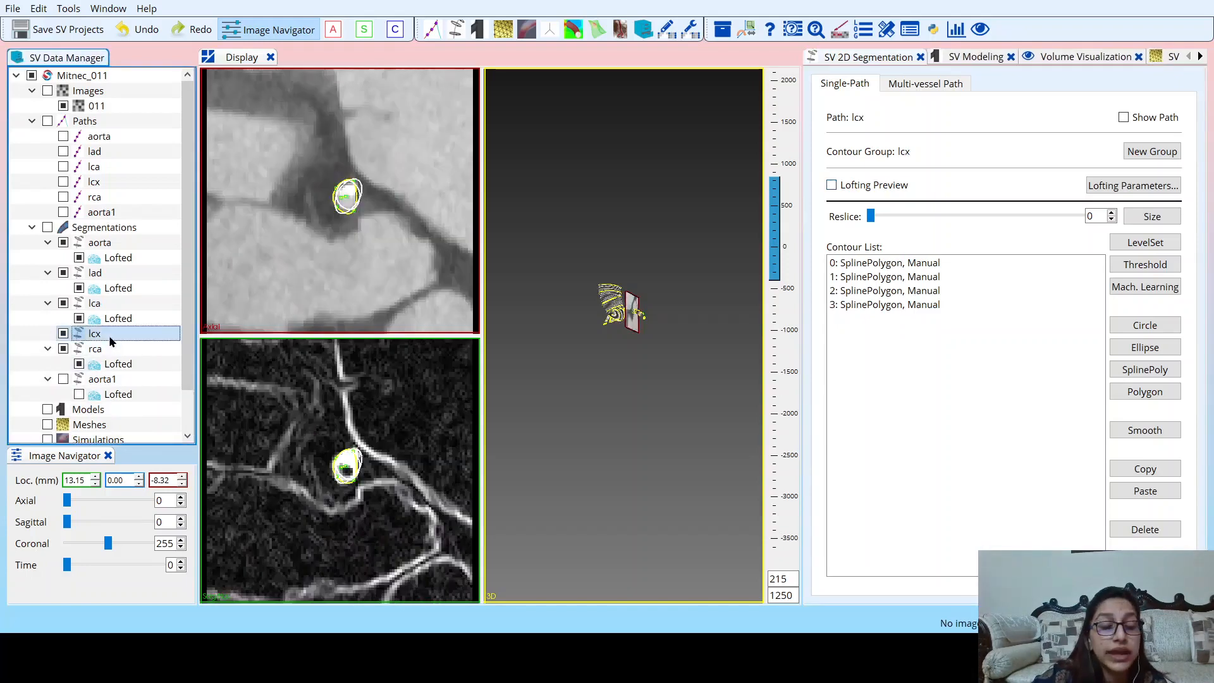
left_click(831, 186)
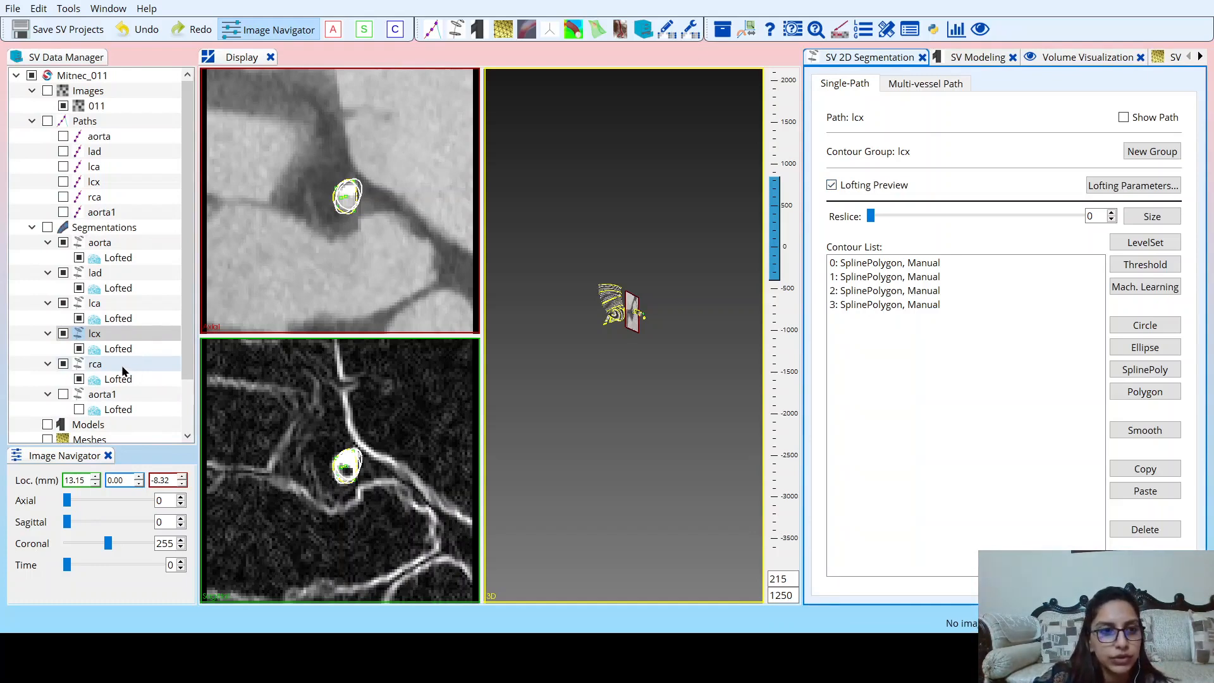
Hide the rca, lcx, lca, lad and aorta contours while keeping their lofted surfaces shown, and inspect the vessels together in 3D.
left_click(63, 365)
left_click(62, 334)
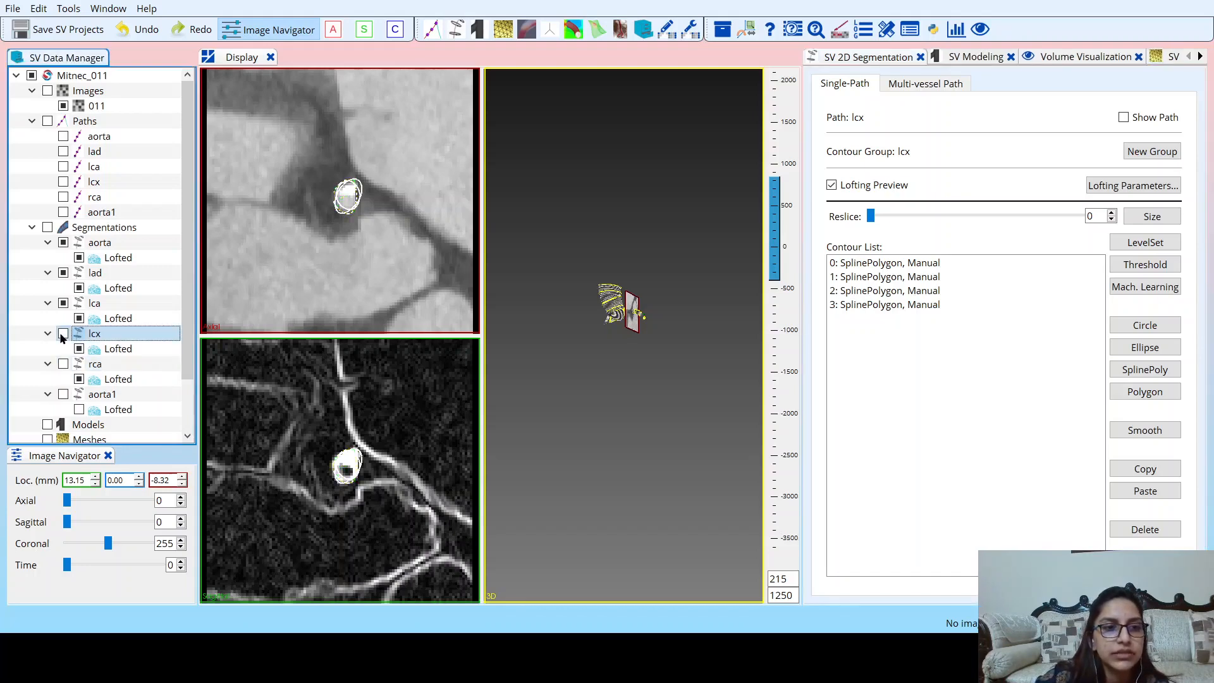
left_click(63, 303)
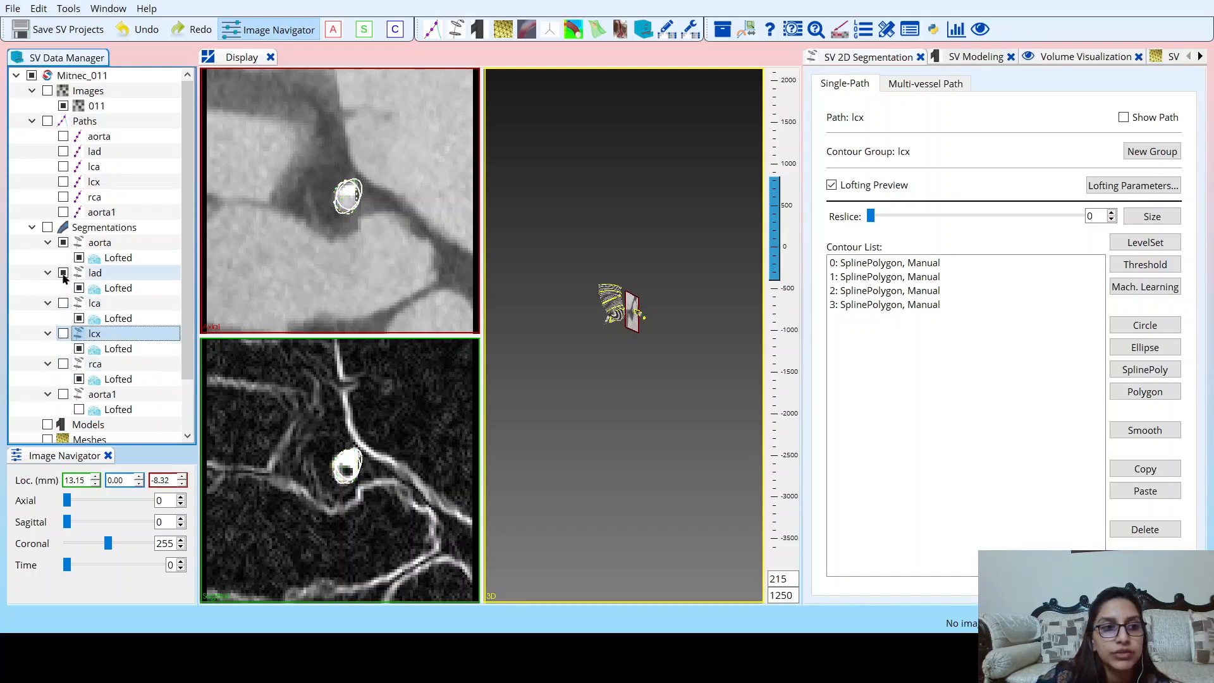
left_click(63, 274)
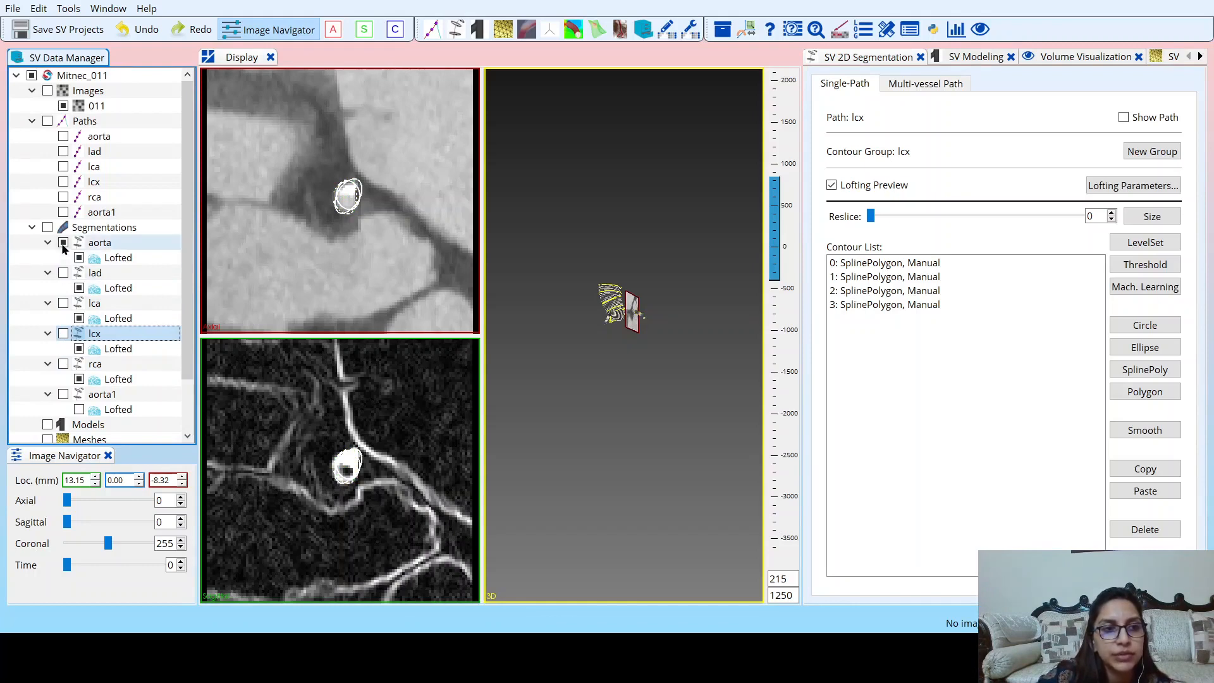
left_click(63, 243)
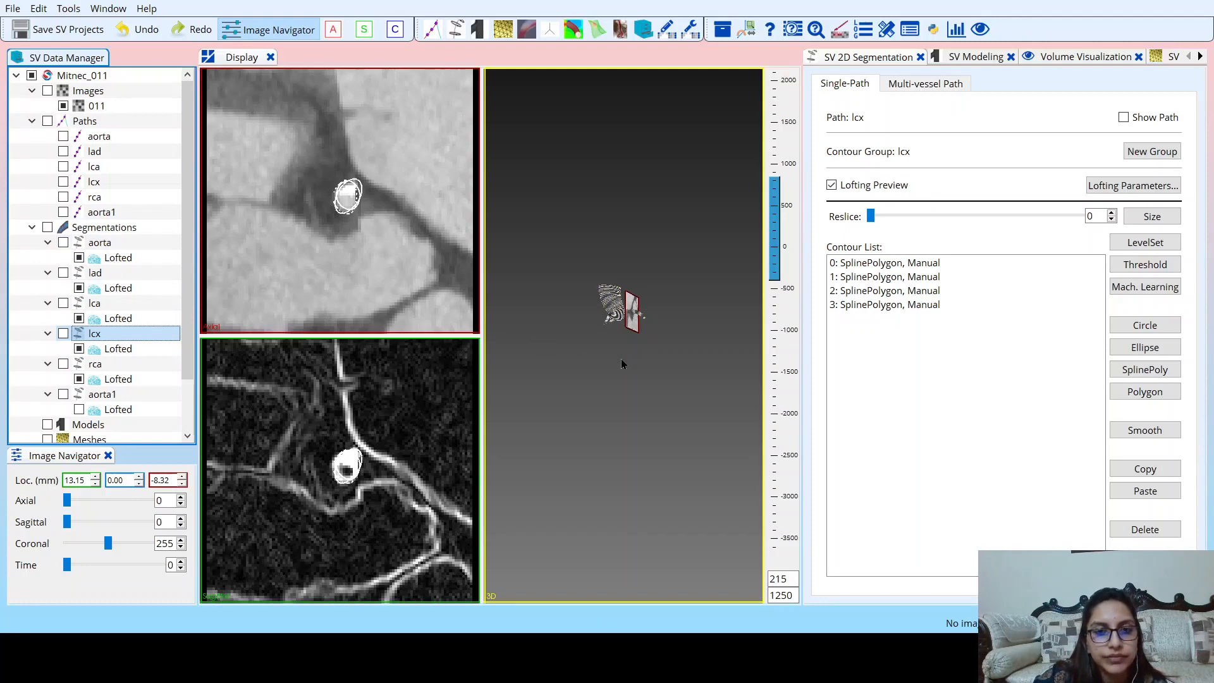
scroll(622, 362, "up", 3)
scroll(621, 359, "up", 3)
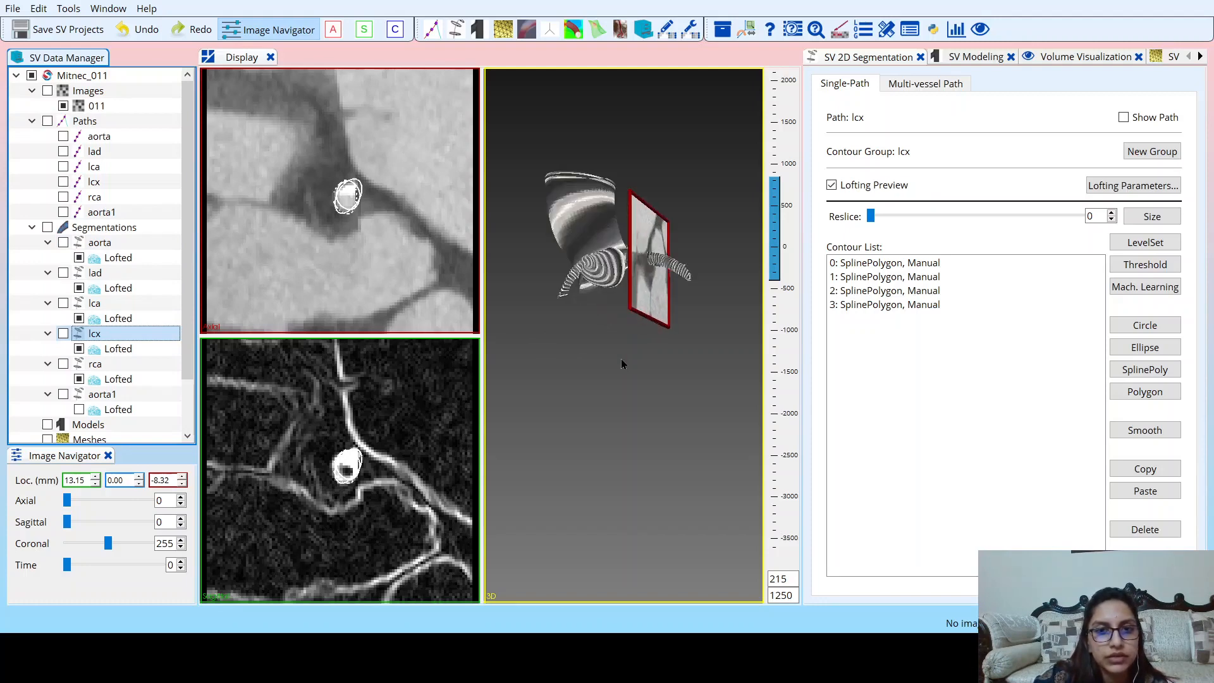
left_click_drag(621, 359, 290, 612)
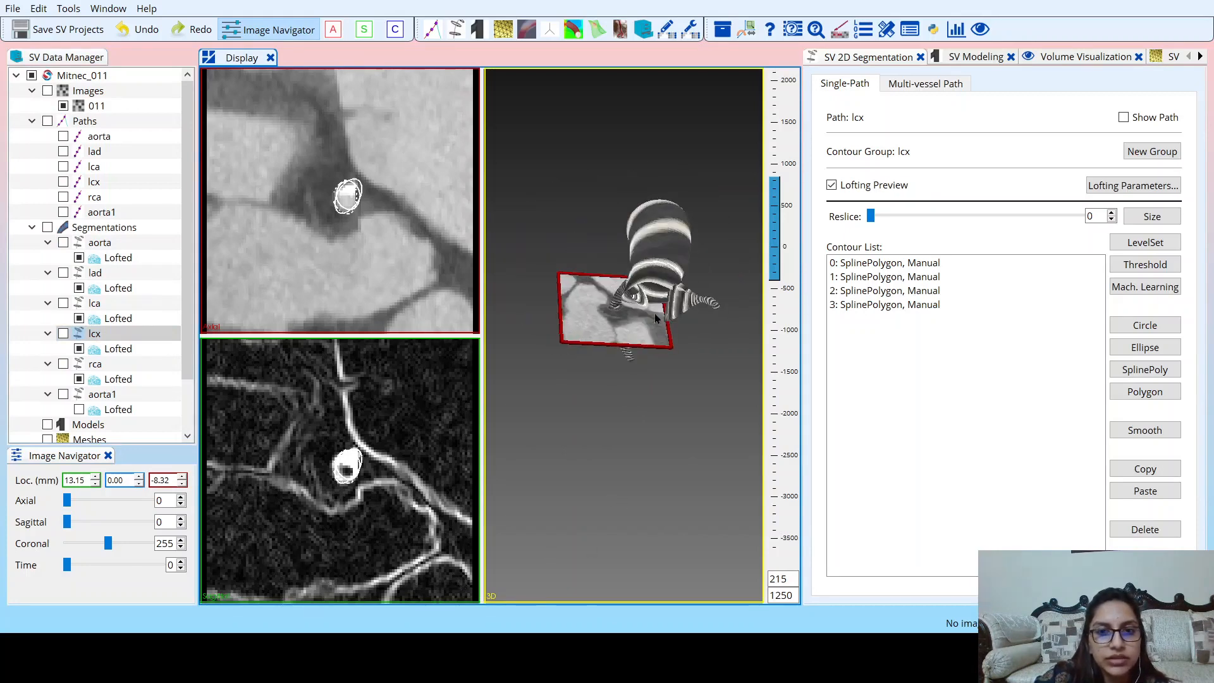
scroll(655, 318, "up", 2)
left_click_drag(655, 319, 681, 329)
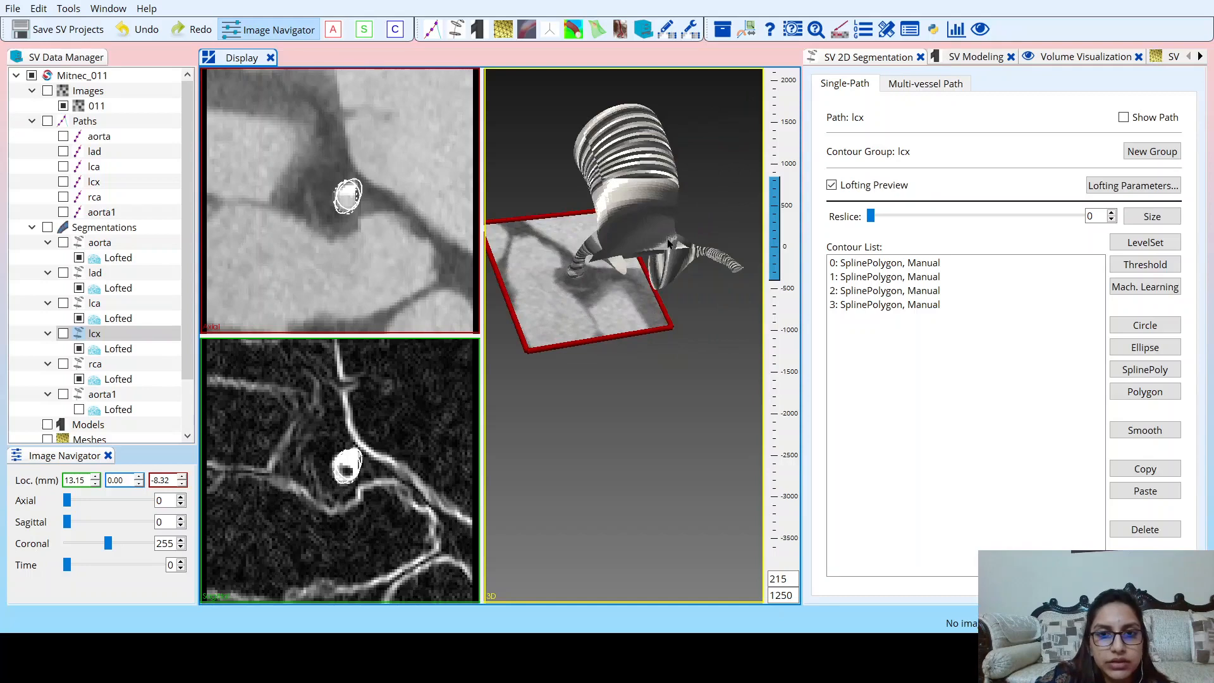
Show the lca path, open it for path planning and go to its control point 0.
left_click(95, 167)
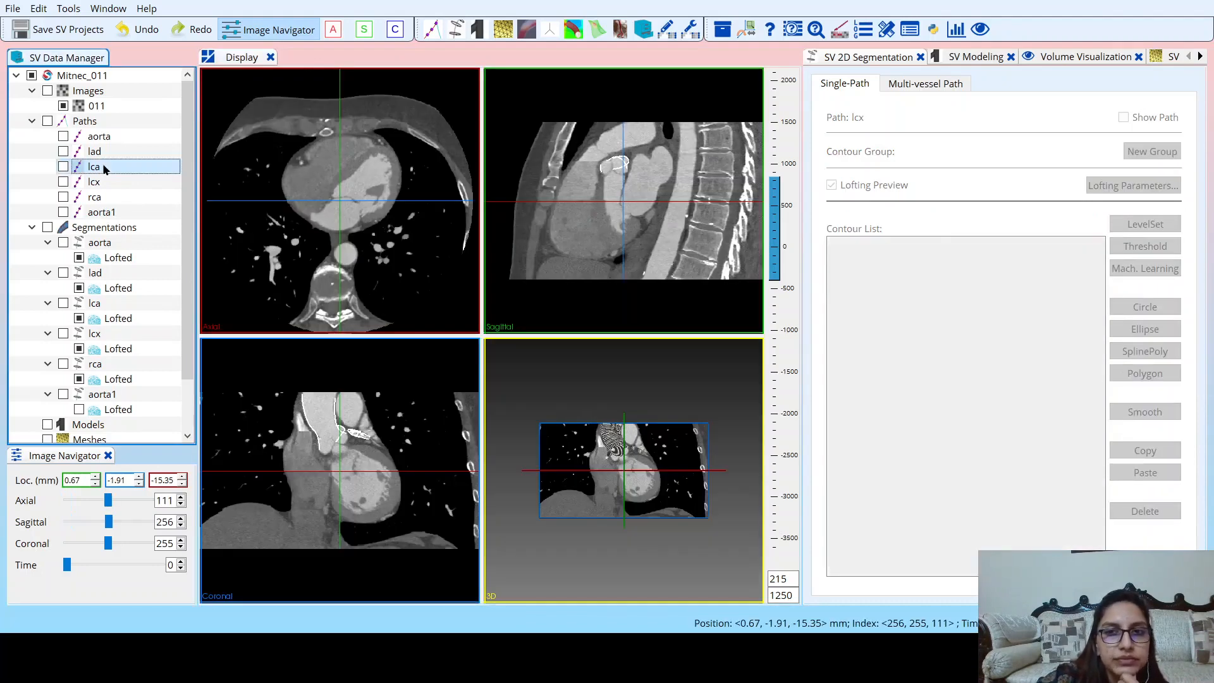
left_click(63, 167)
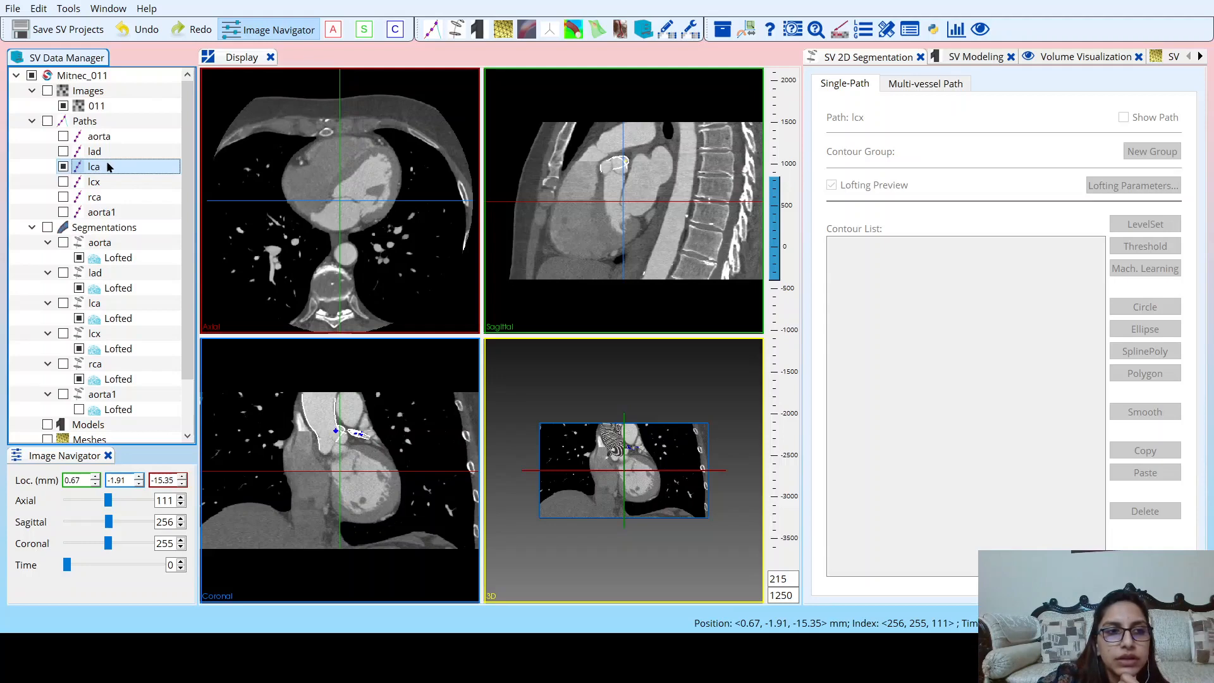
double_click(109, 167)
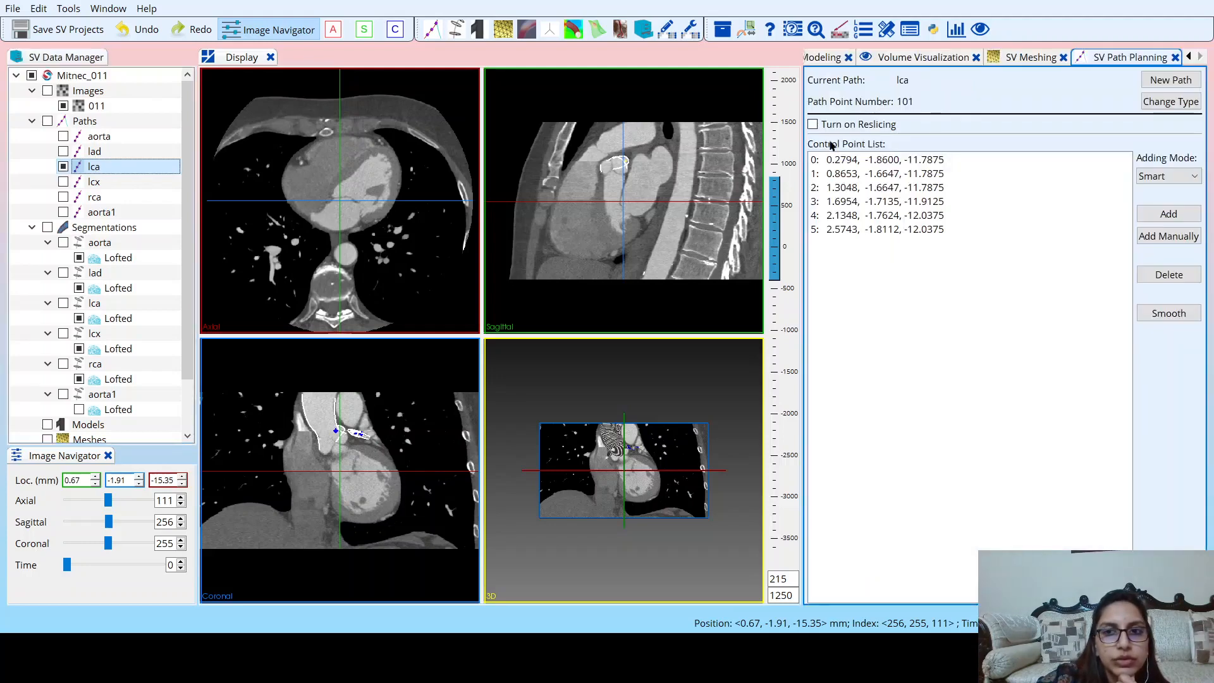
left_click(860, 162)
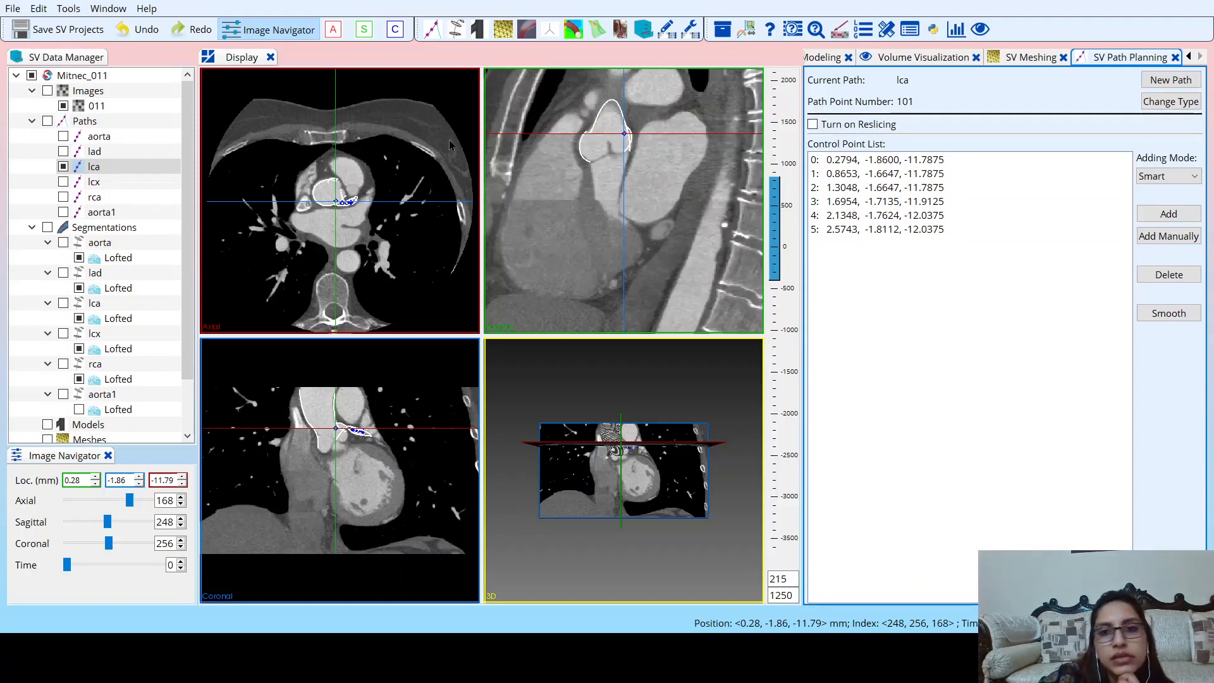
Enlarge the axial view, centred on lca control point 0, and move up to axial slice 203.
left_click(455, 77)
left_click(456, 76)
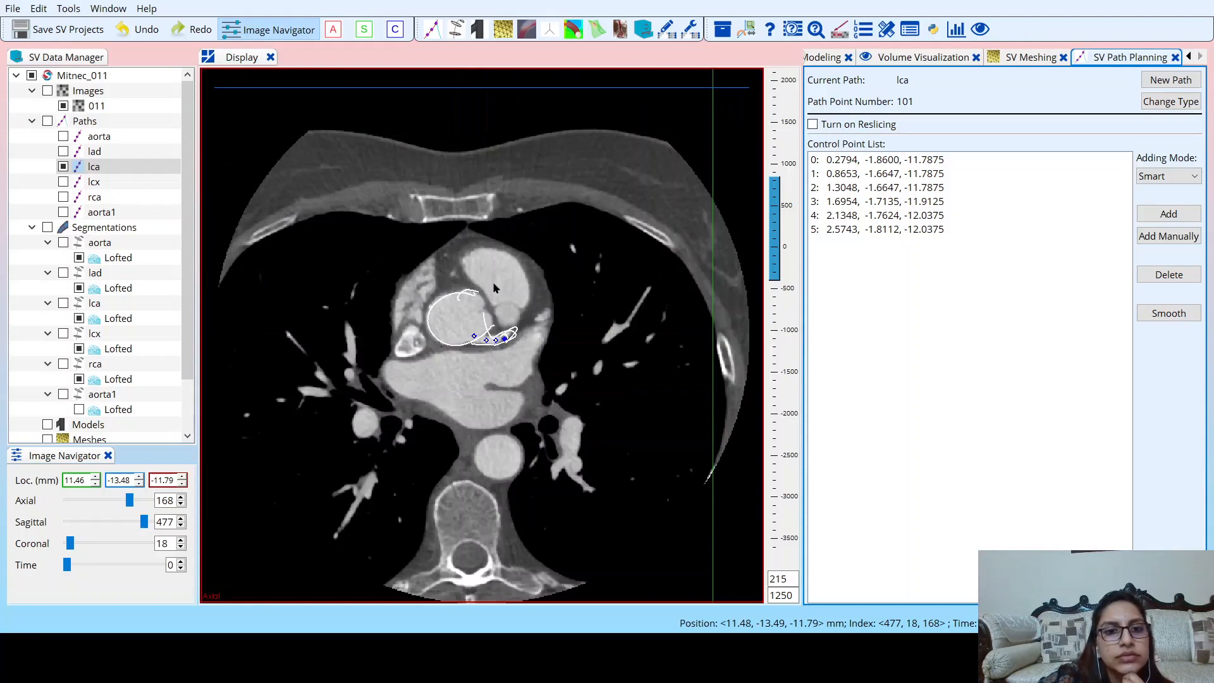
left_click(475, 337)
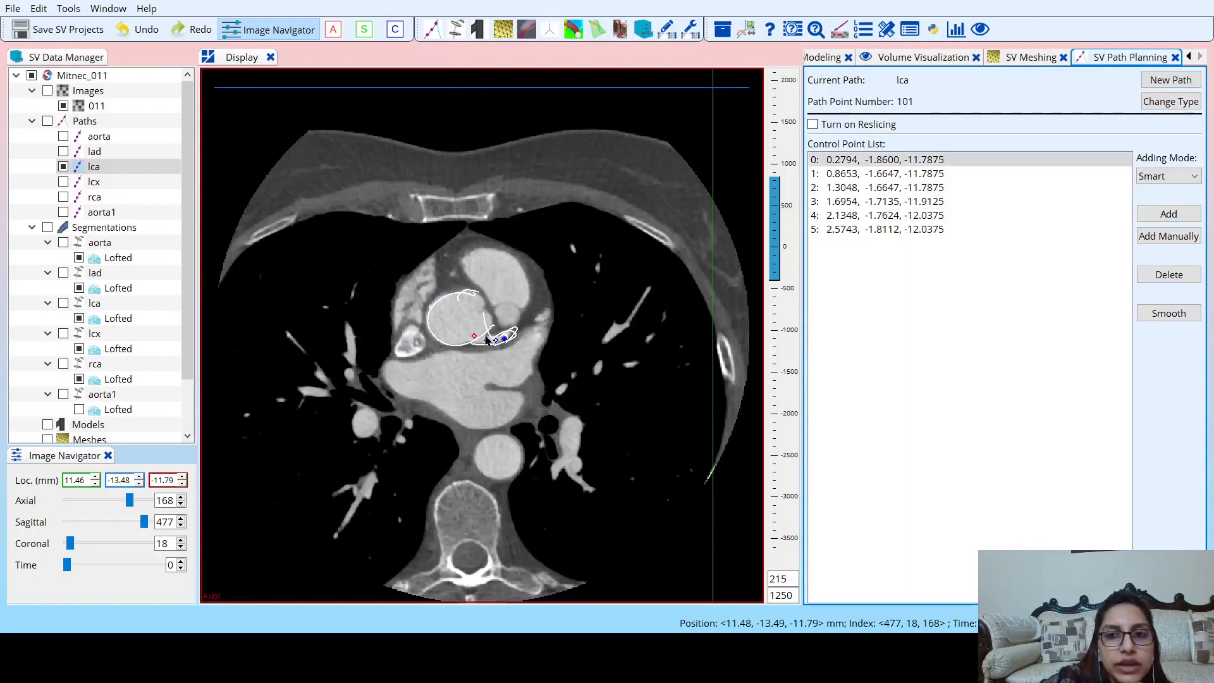
left_click(869, 166)
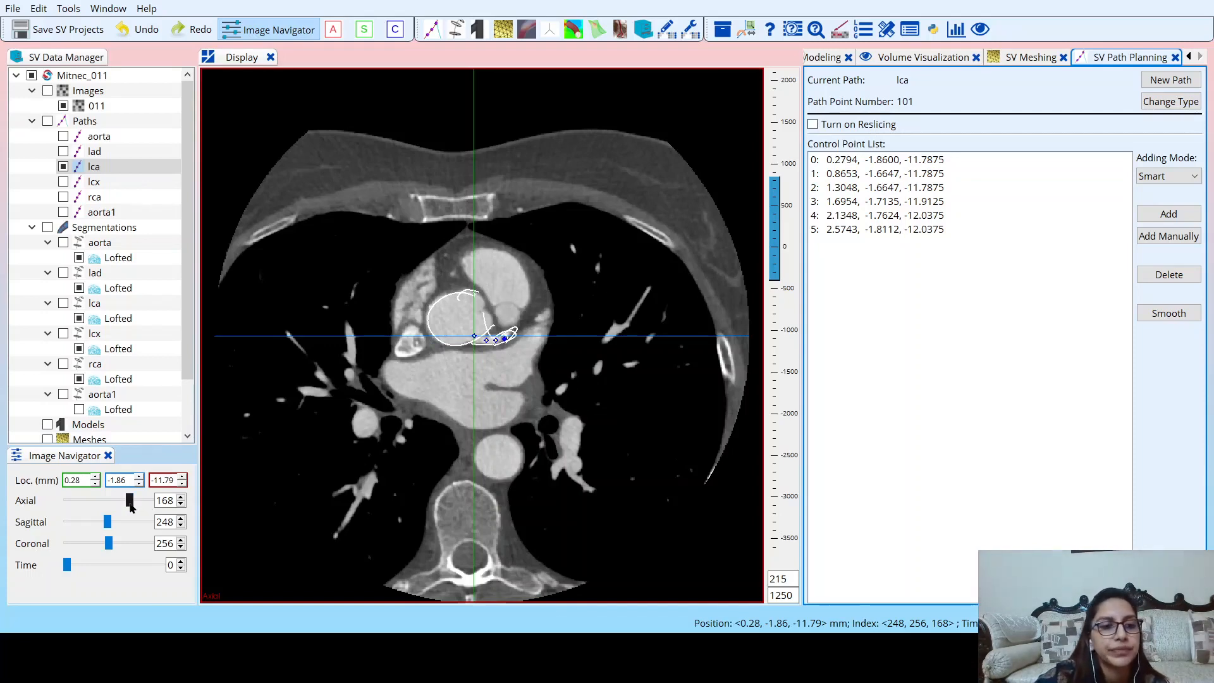
mouse_move(131, 503)
left_mouse_down()
mouse_move(109, 503)
mouse_move(141, 500)
left_mouse_up()
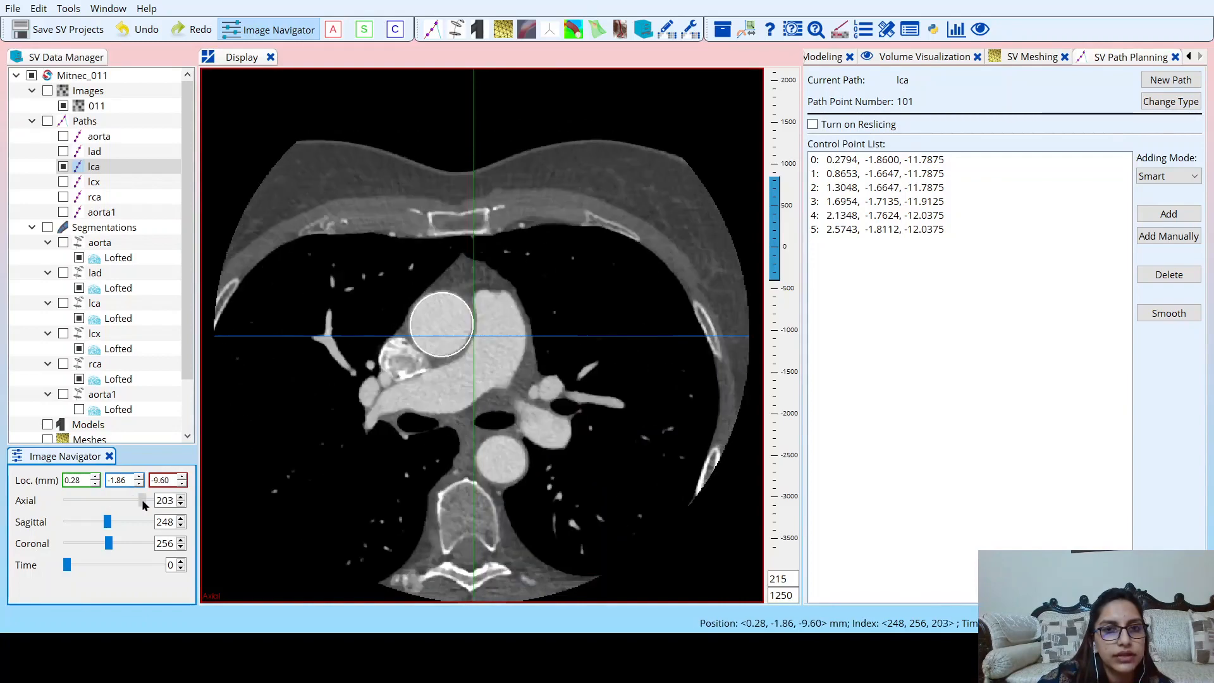